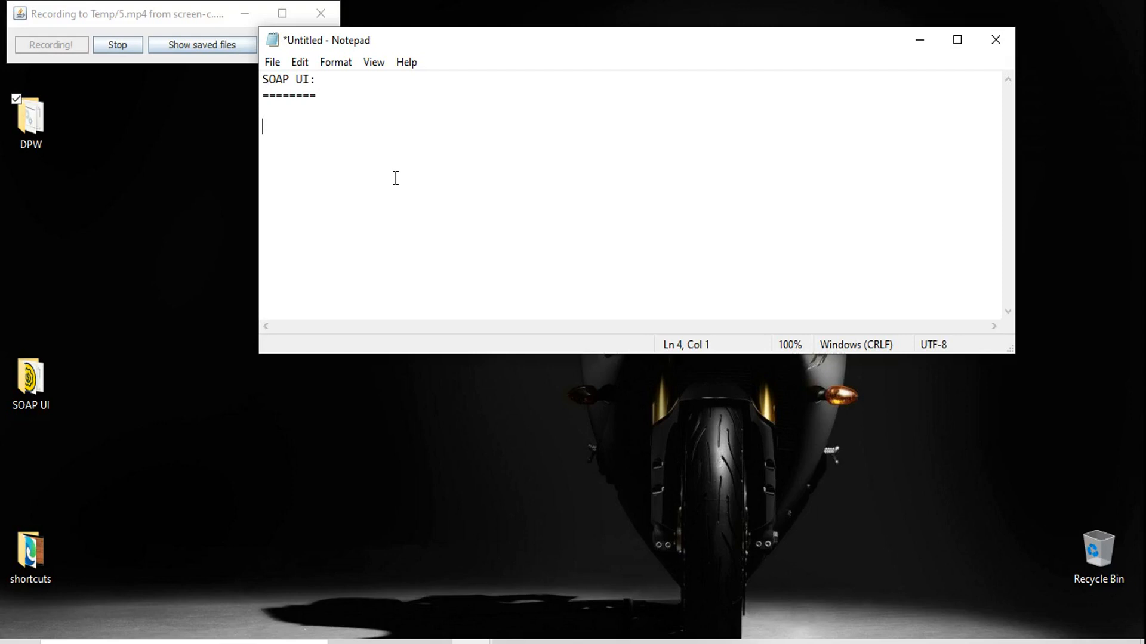
Add the headings "What is SOAP UI?" and "USES OF SOAP UI?" to the SOAP UI notes, separated by a blank line.
{"action": "type", "text": "What is SOAP UI?"}
{"action": "key", "text": "Return"}
{"action": "key", "text": "Return"}
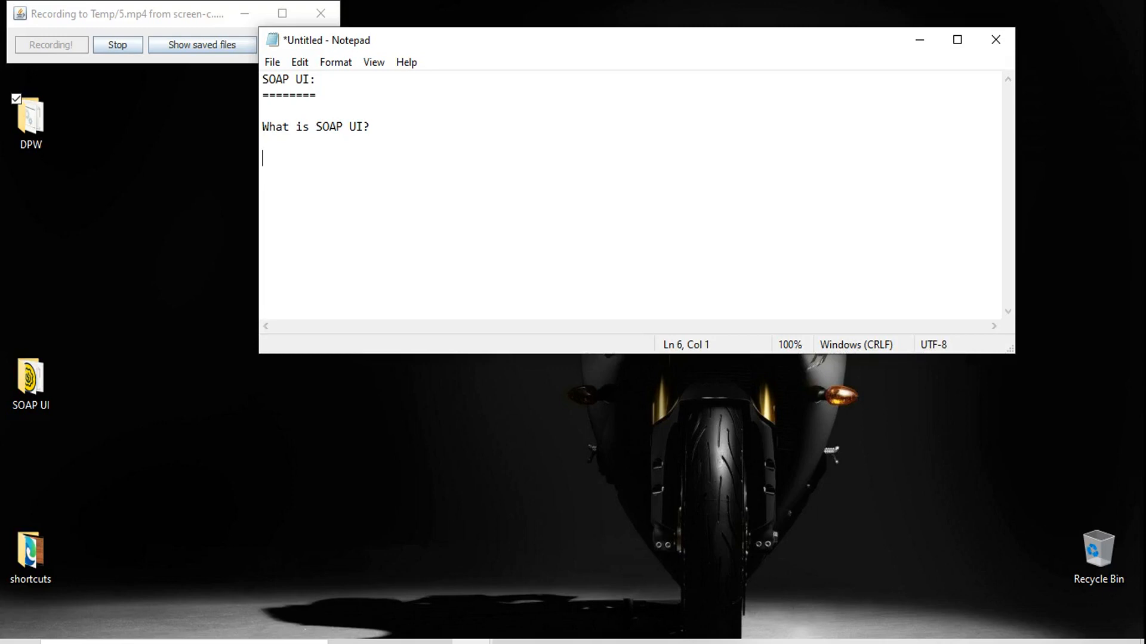
{"action": "type", "text": "USES OF"}
{"action": "key", "text": "BackSpace"}
{"action": "type", "text": "SOAP UI?"}
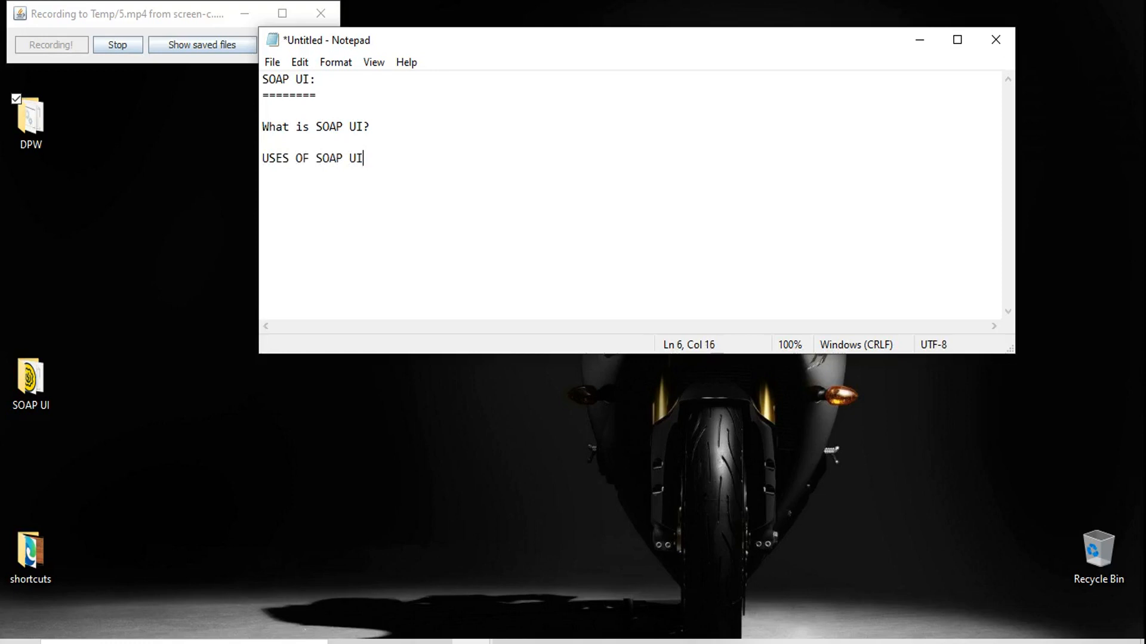
{"action": "key", "text": "Return"}
{"action": "key", "text": "Return"}
Add the heading "System requirement for SOAP UI?" to the notes, followed by a blank line.
{"action": "type", "text": "System for"}
{"action": "key", "text": "BackSpace"}
{"action": "key", "text": "BackSpace"}
{"action": "key", "text": "BackSpace"}
{"action": "type", "text": "requirement for SOAP "}
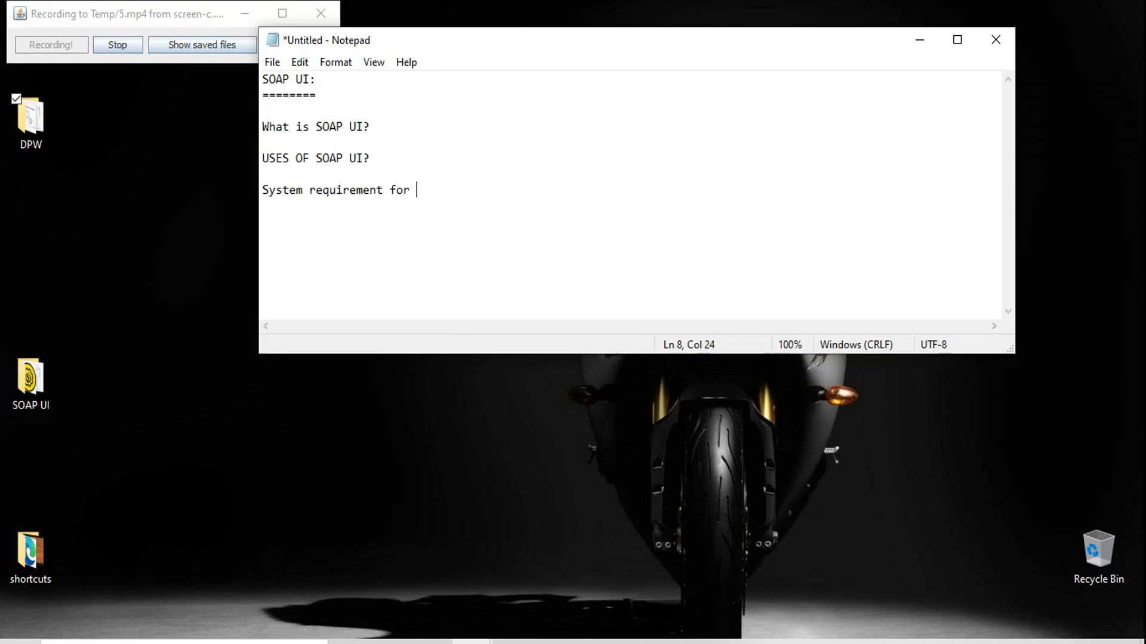
{"action": "type", "text": "UI?"}
{"action": "key", "text": "Return"}
{"action": "key", "text": "Return"}
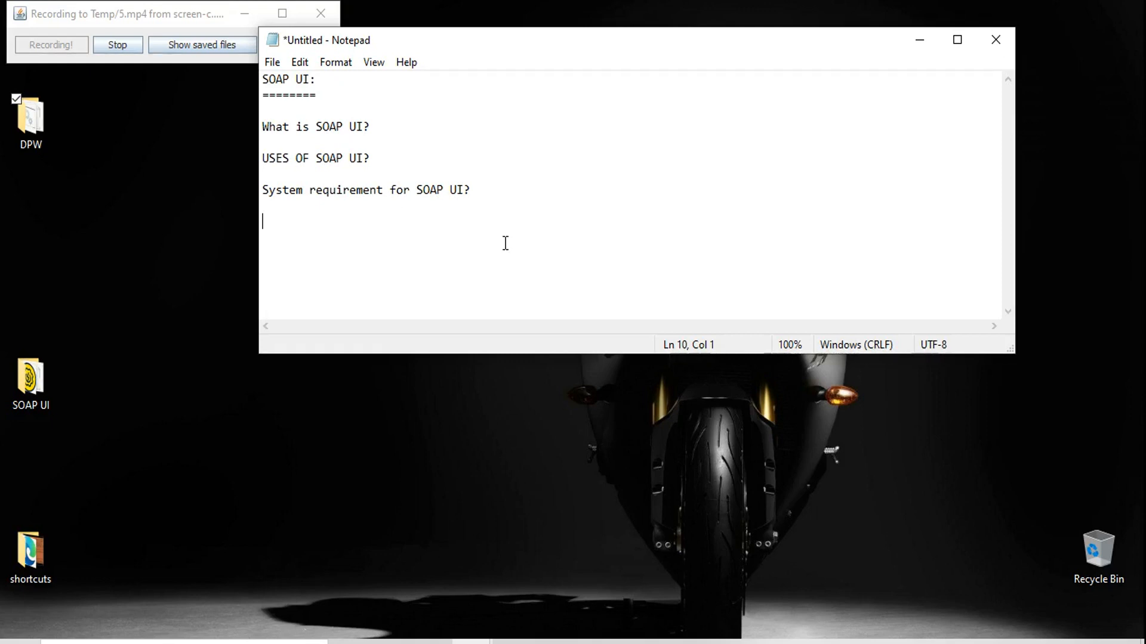
Add the heading "Where to download SOAUP UI?" to the notes and start a new line below it.
{"action": "type", "text": "Where to downlo"}
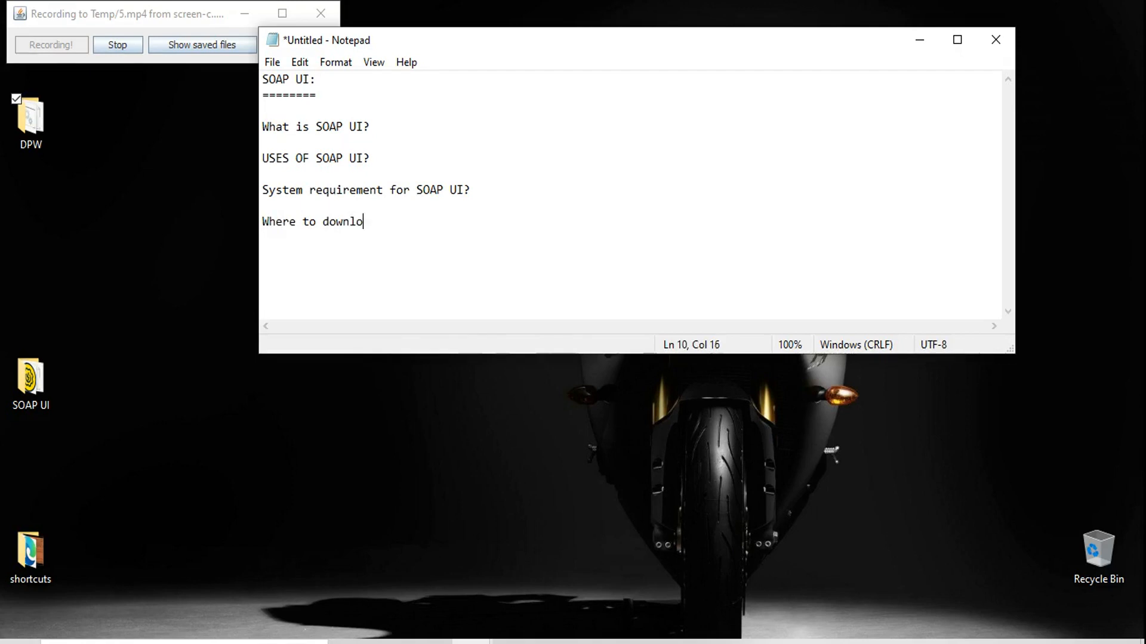
{"action": "type", "text": "ad SOAUP UI?"}
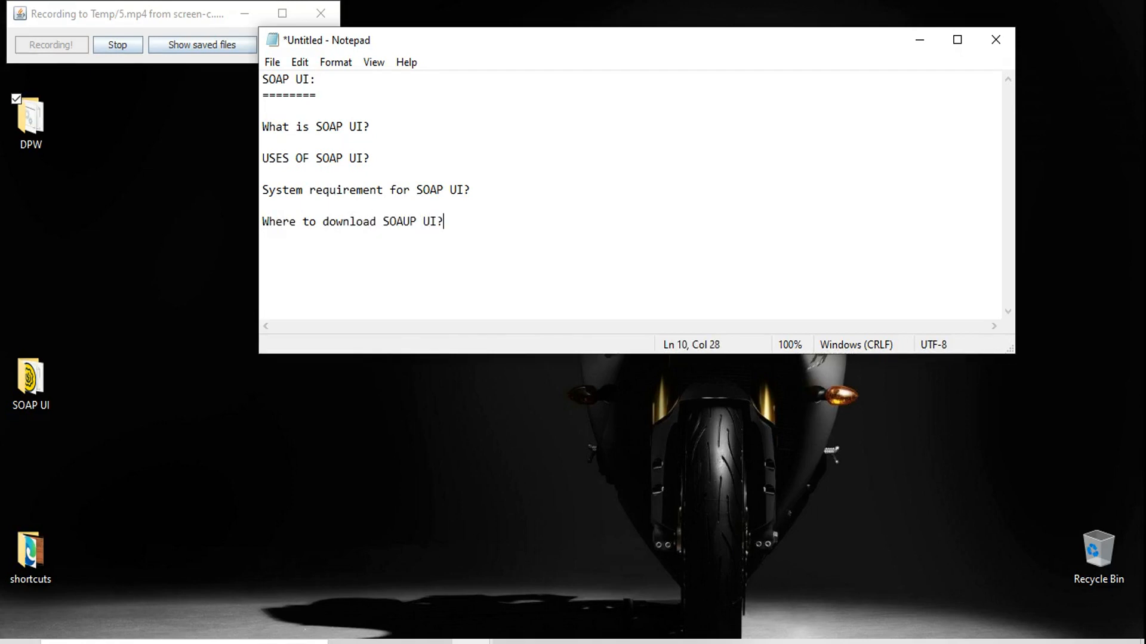
{"action": "key", "text": "Return"}
{"action": "left_click", "coordinate": [474, 643]}
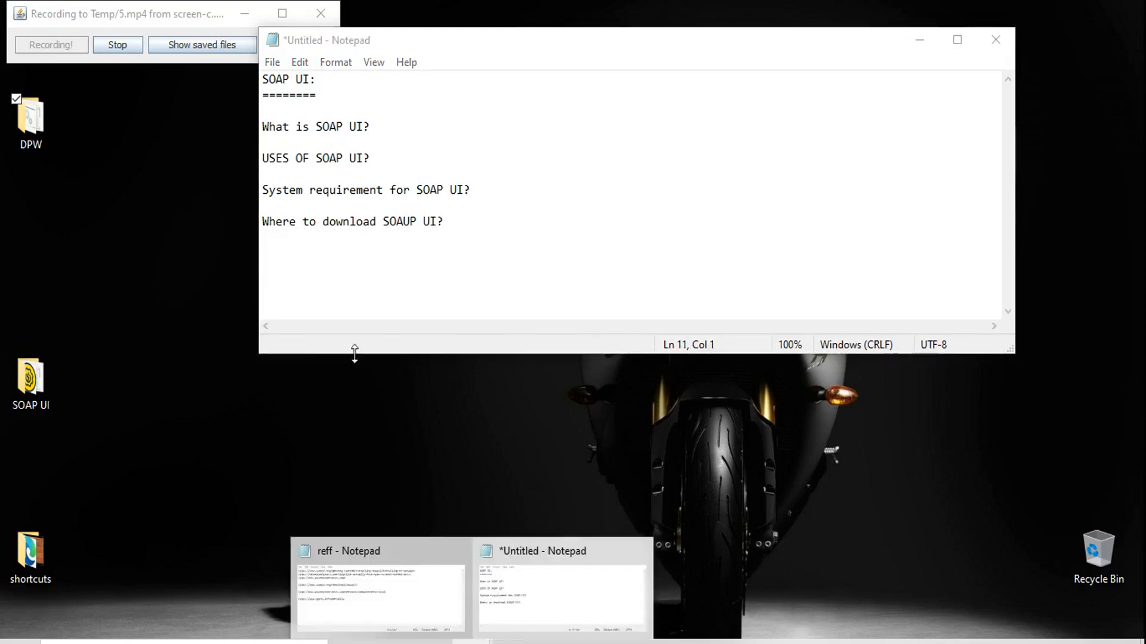
{"action": "left_click", "coordinate": [408, 608]}
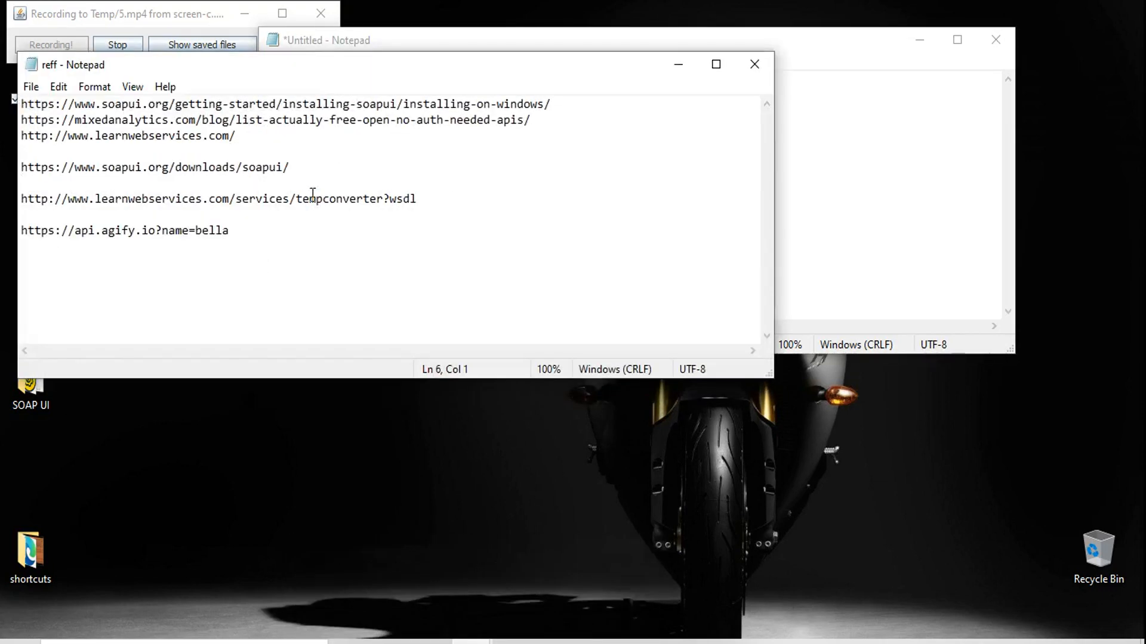
{"action": "left_click", "coordinate": [296, 167]}
{"action": "key", "text": "shift+Home"}
{"action": "key", "text": "ctrl+c"}
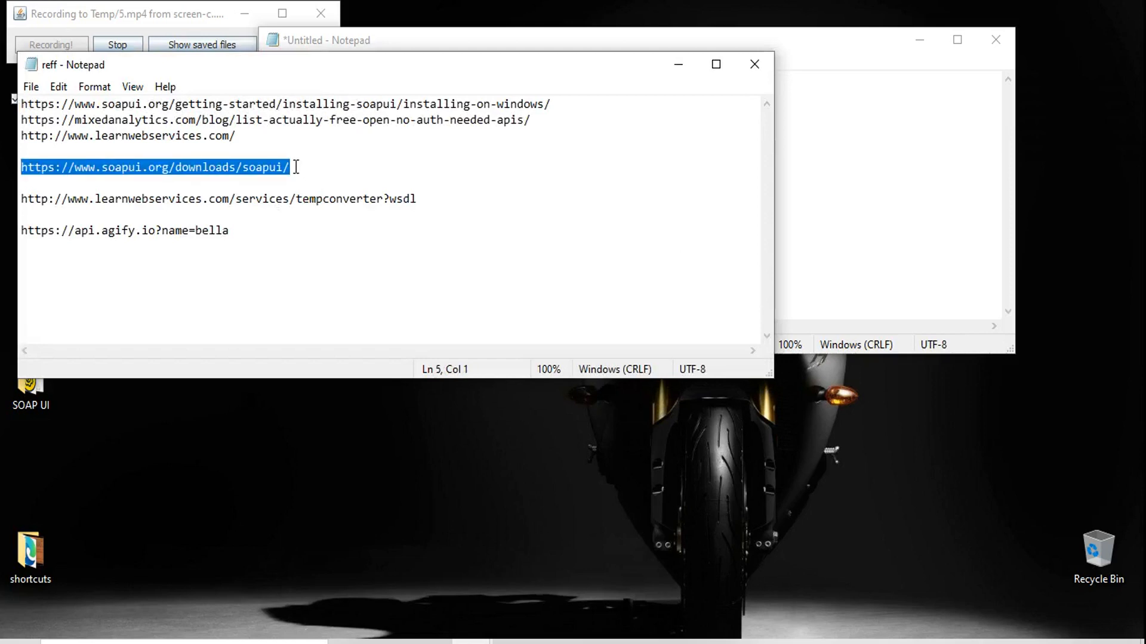
{"action": "left_click", "coordinate": [430, 642]}
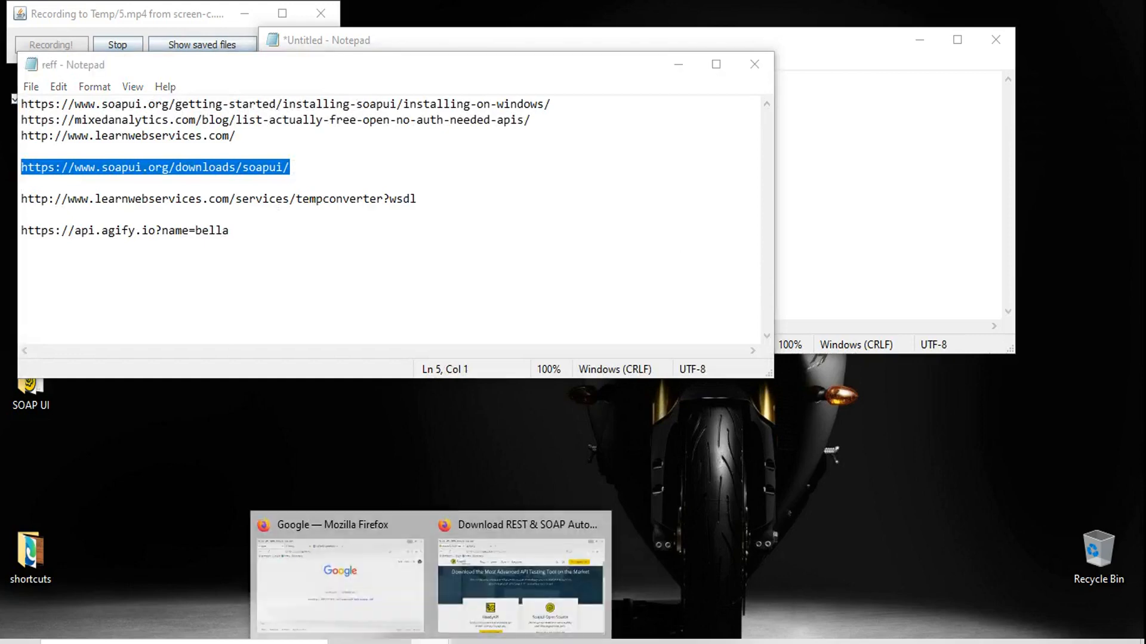
{"action": "left_click", "coordinate": [459, 581]}
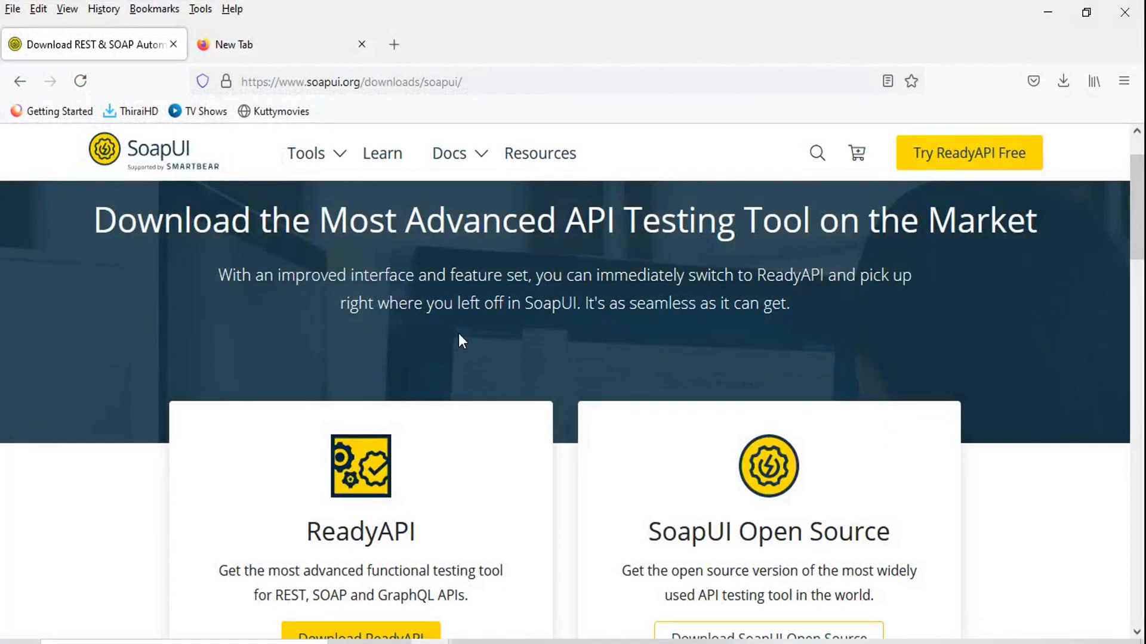
{"action": "left_click", "coordinate": [473, 84]}
{"action": "key", "text": "ctrl+a"}
{"action": "key", "text": "ctrl+v"}
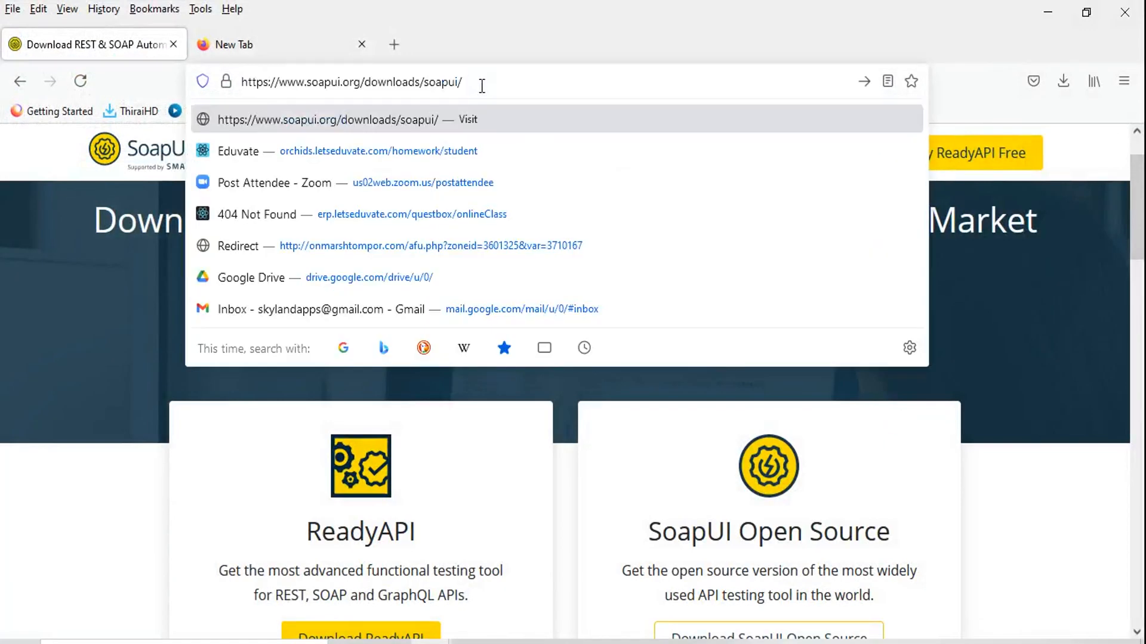
{"action": "key", "text": "Return"}
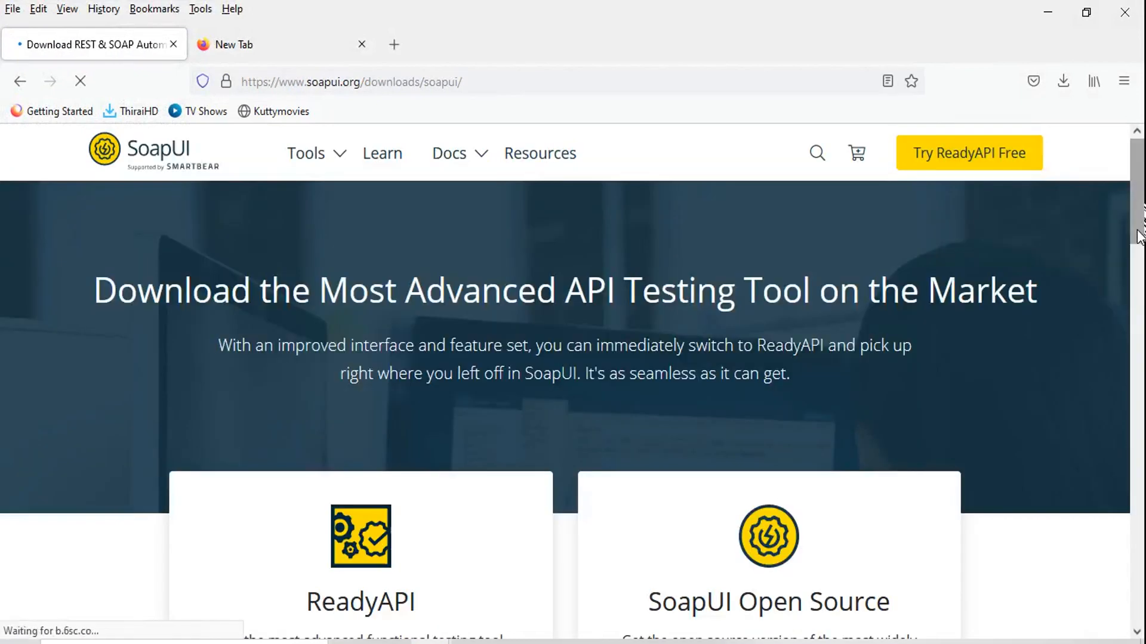
Download SoapUI Open Source from the downloads page and check the browser's recent downloads.
{"action": "left_click_drag", "start_coordinate": [1138, 217], "coordinate": [1138, 266]}
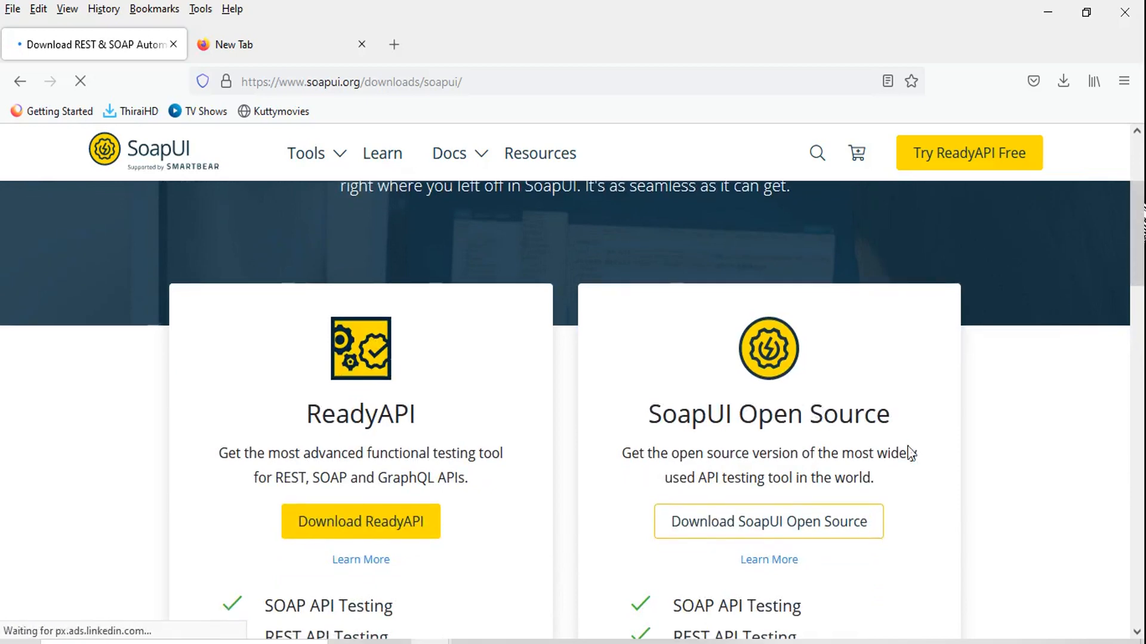
{"action": "scroll", "coordinate": [1137, 276], "scroll_direction": "down", "scroll_amount": 3}
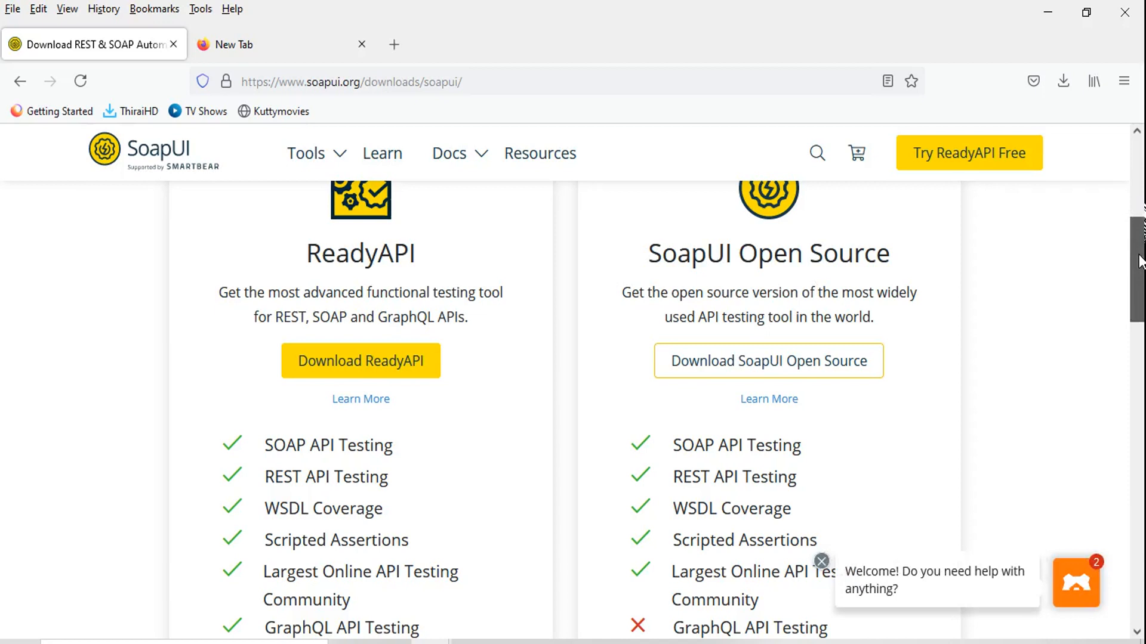
{"action": "left_click_drag", "start_coordinate": [1139, 262], "coordinate": [1133, 299]}
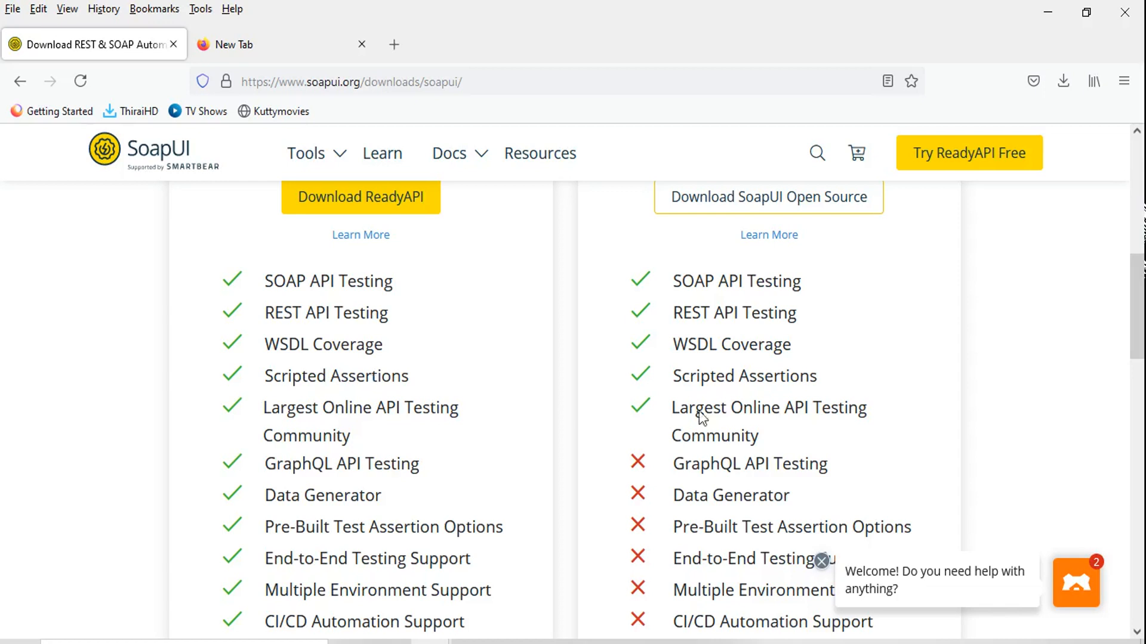
{"action": "left_click_drag", "start_coordinate": [1141, 325], "coordinate": [1139, 302]}
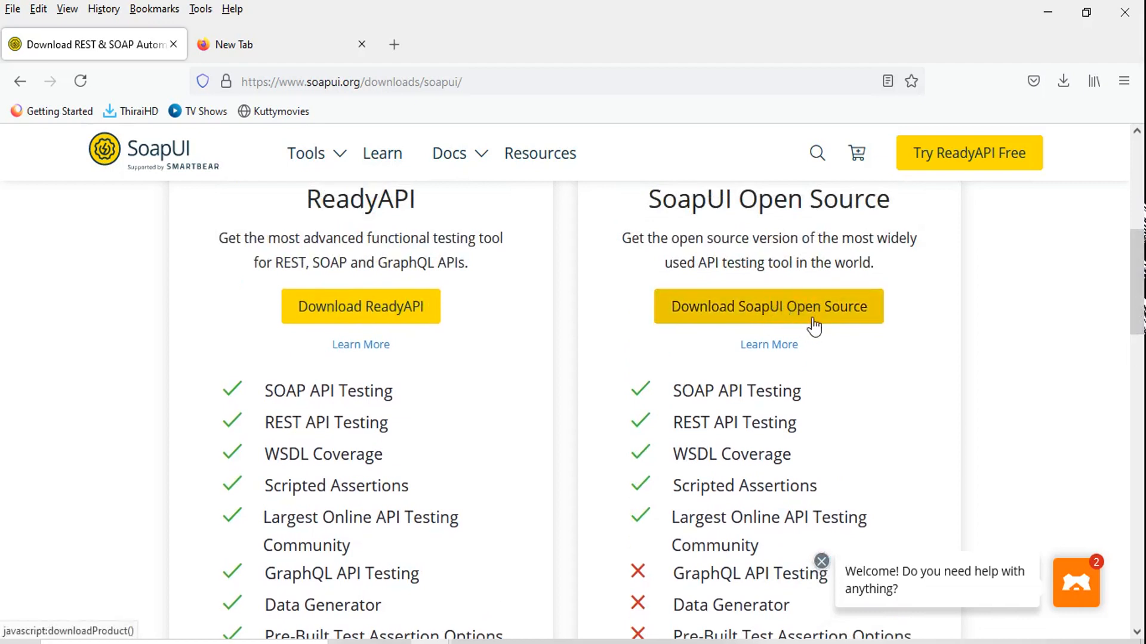
{"action": "left_click", "coordinate": [723, 316]}
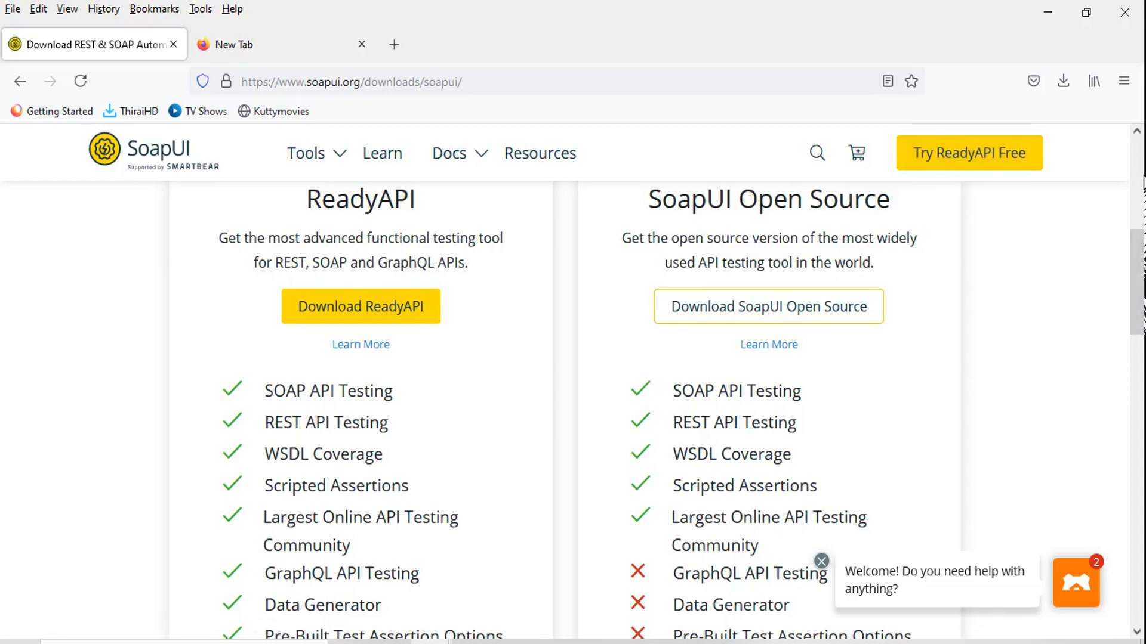
{"action": "scroll", "coordinate": [1143, 238], "scroll_direction": "up", "scroll_amount": 5}
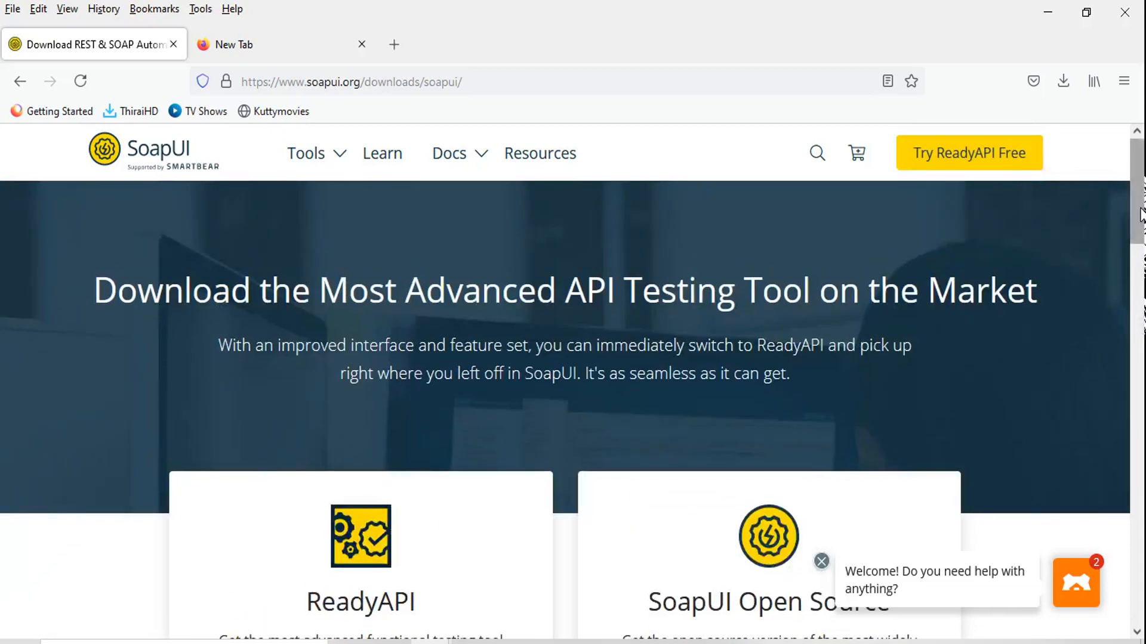
{"action": "left_click_drag", "start_coordinate": [1141, 215], "coordinate": [1125, 313]}
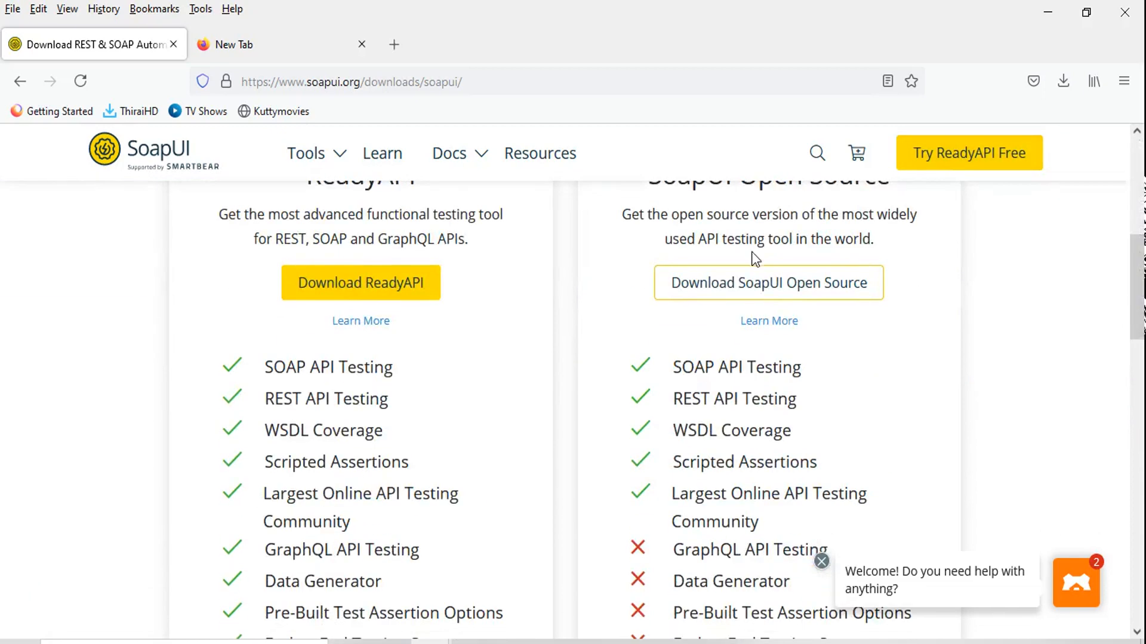
{"action": "left_click", "coordinate": [818, 281]}
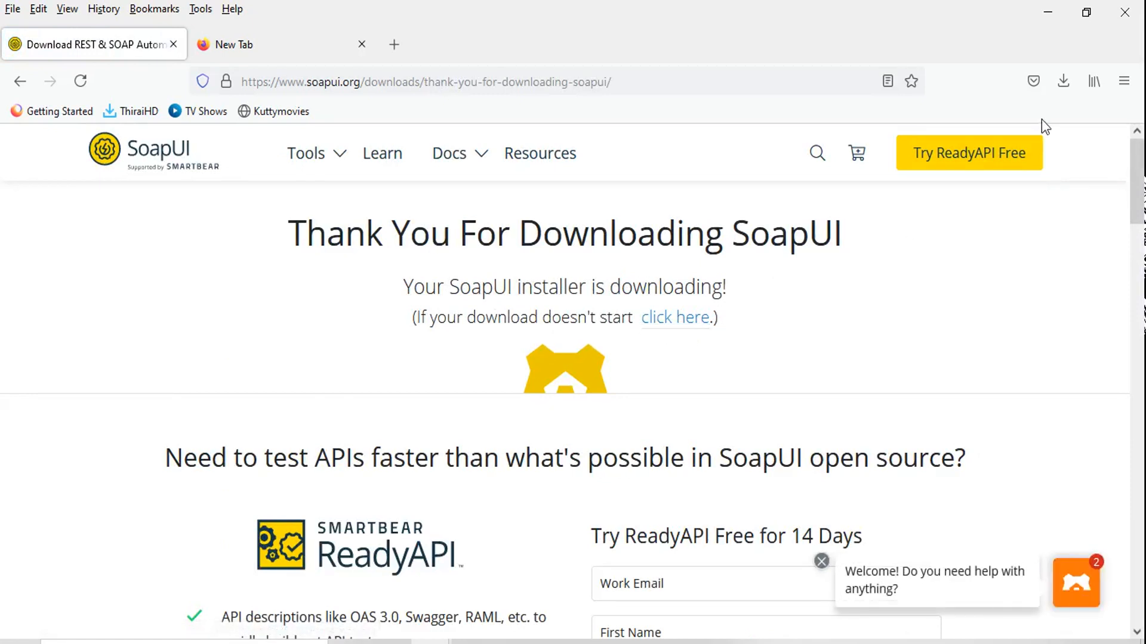
{"action": "left_click", "coordinate": [1066, 87]}
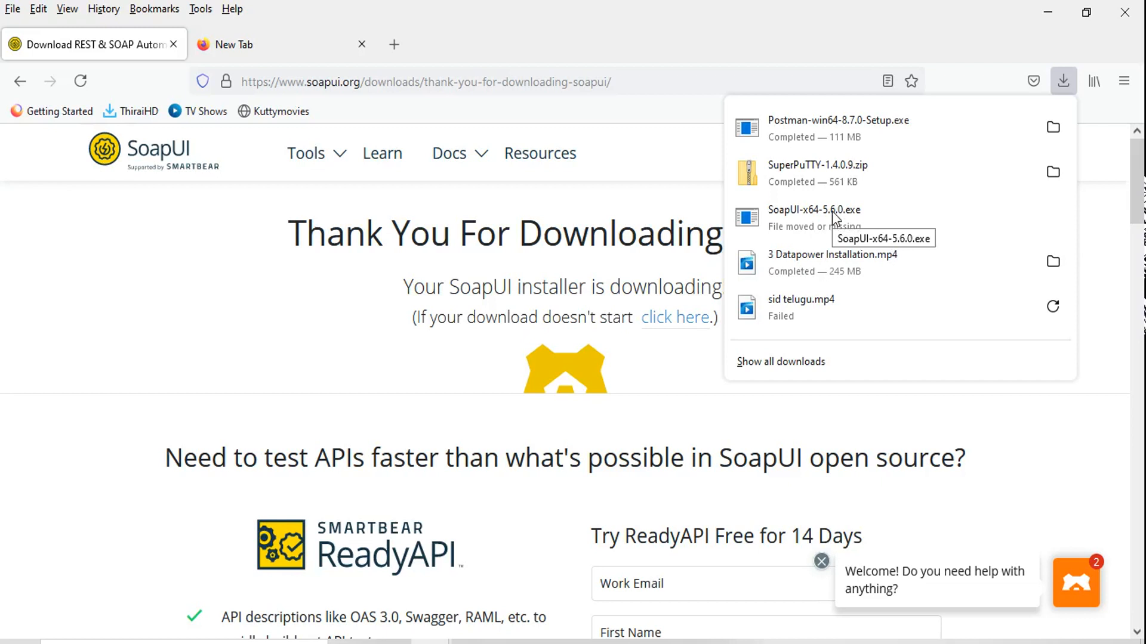
{"action": "left_click", "coordinate": [1065, 82]}
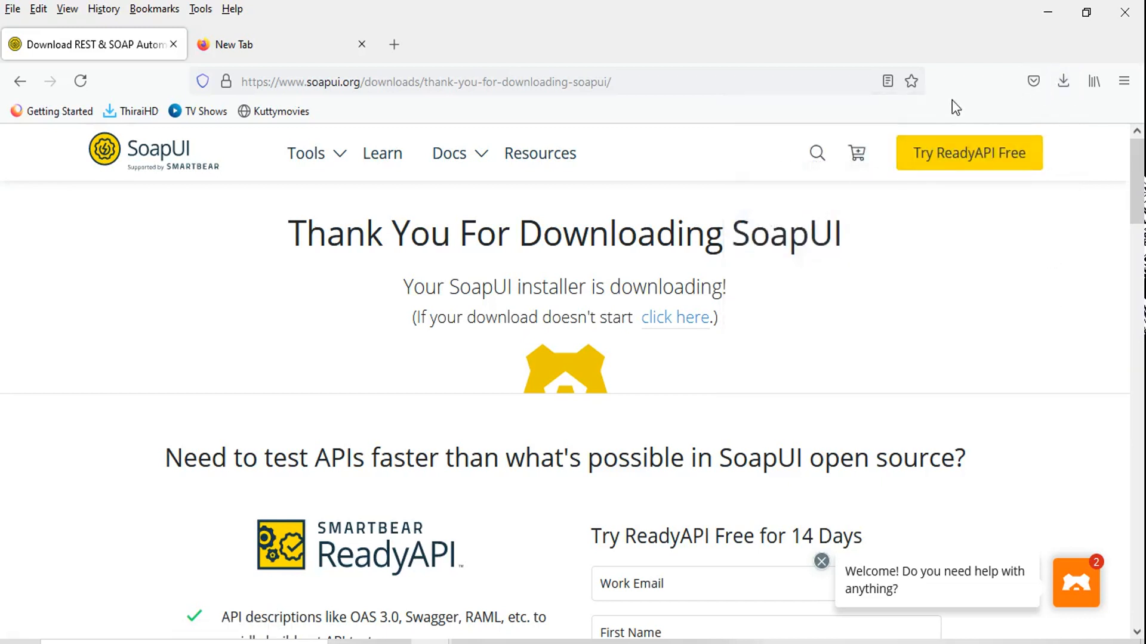
{"action": "left_click", "coordinate": [513, 642]}
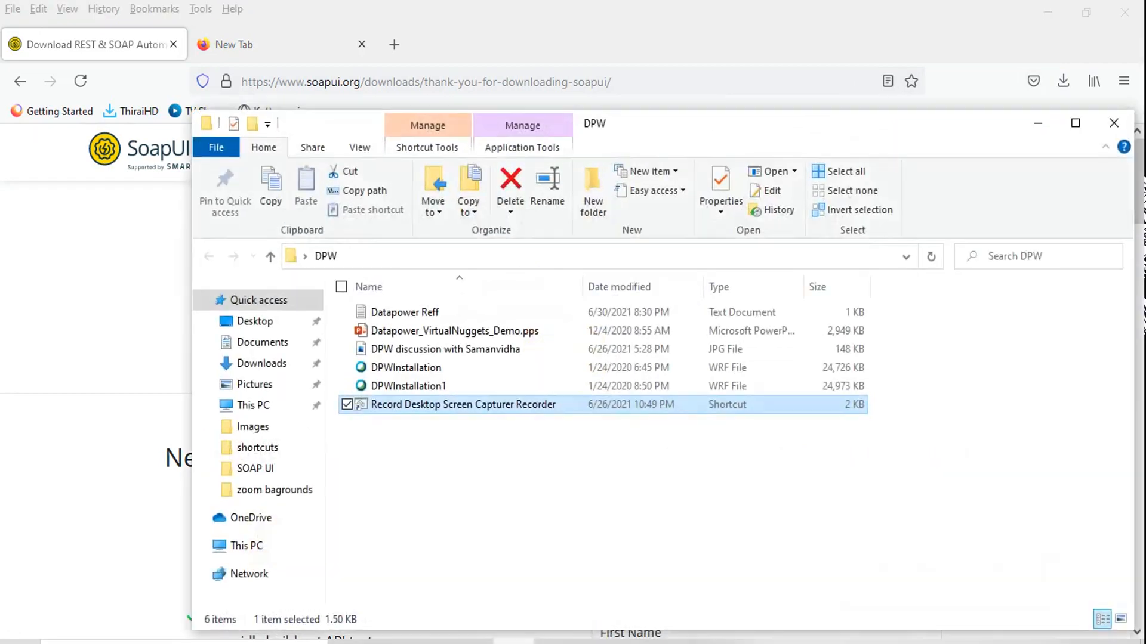
{"action": "left_click", "coordinate": [479, 506]}
{"action": "key", "text": "alt+Up"}
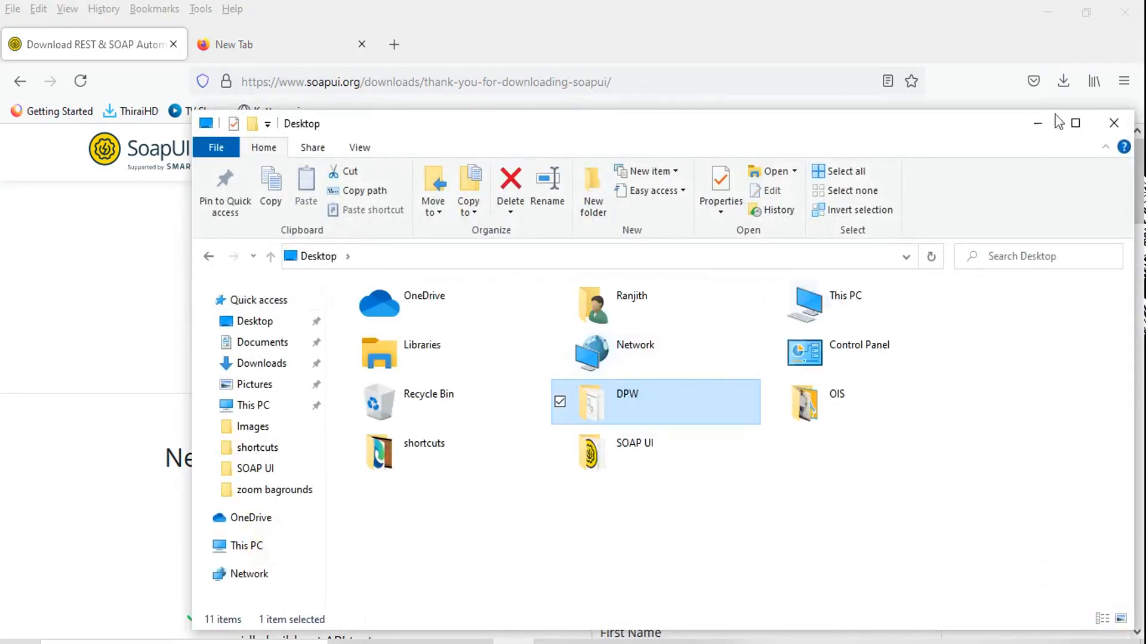
{"action": "left_click", "coordinate": [1112, 128]}
Show the desktop, open the SOAP UI folder and select the SoapUI-x64-5.6.0 installer.
{"action": "key", "text": "super+d"}
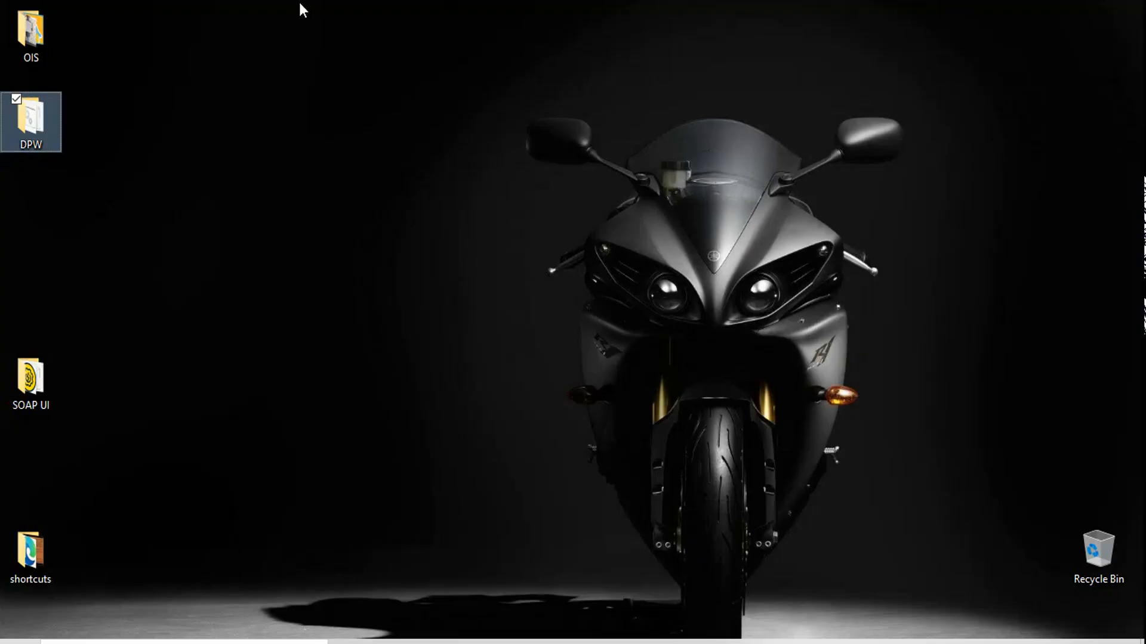
{"action": "left_click", "coordinate": [37, 374]}
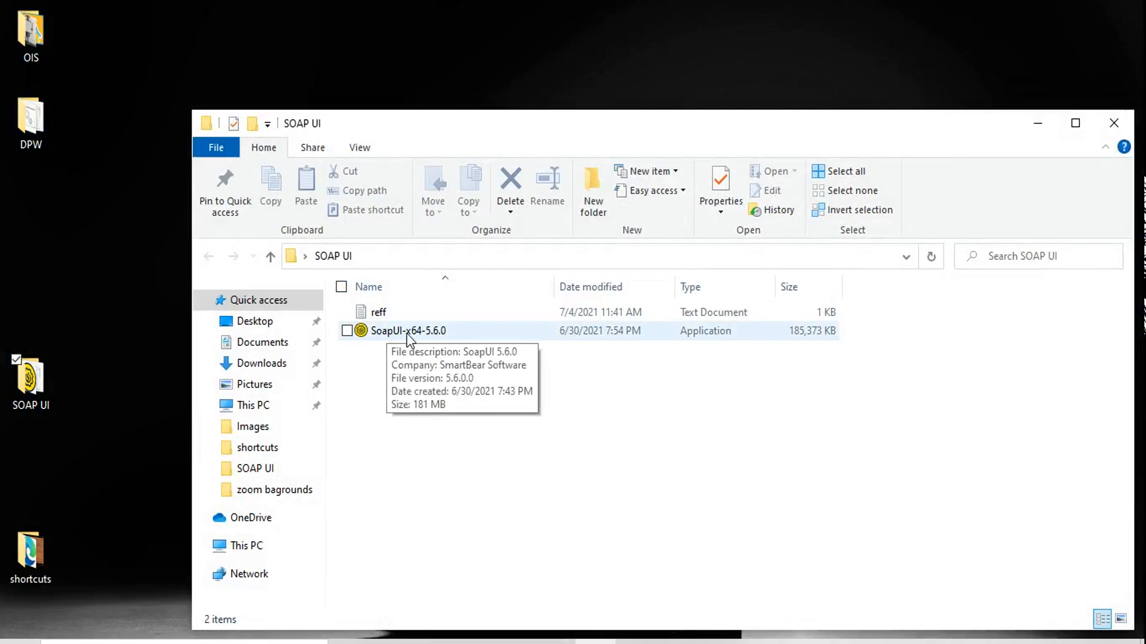
{"action": "left_click", "coordinate": [407, 333]}
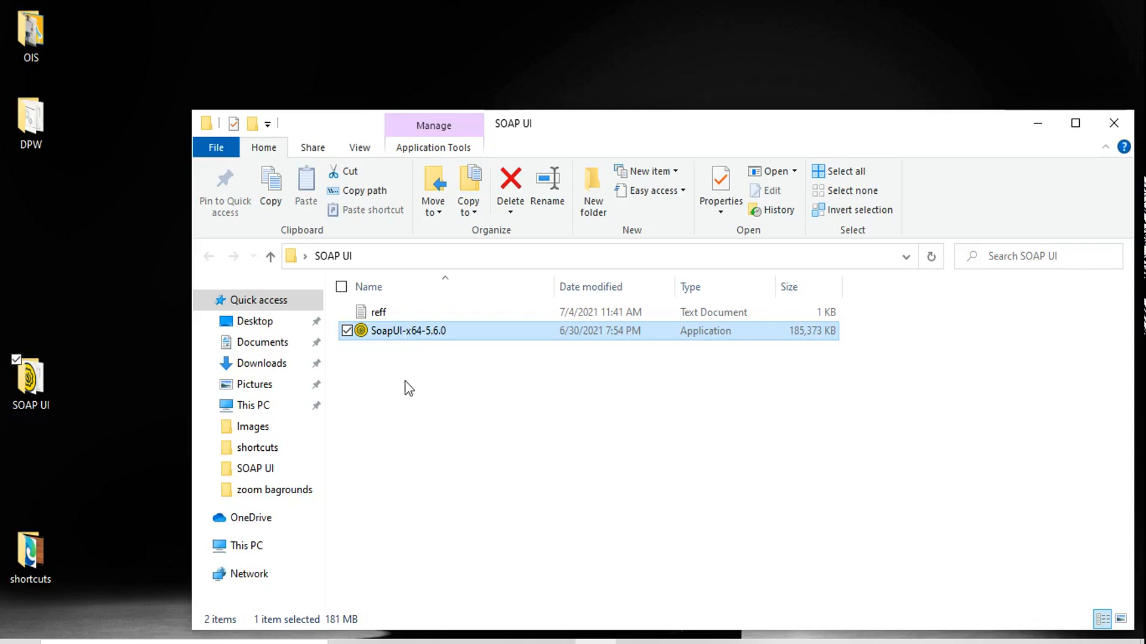
{"action": "left_click", "coordinate": [408, 388]}
{"action": "left_click", "coordinate": [396, 332]}
Switch to Firefox and look again at the SoapUI download confirmation page.
{"action": "mouse_move", "coordinate": [429, 642]}
{"action": "left_click", "coordinate": [430, 643]}
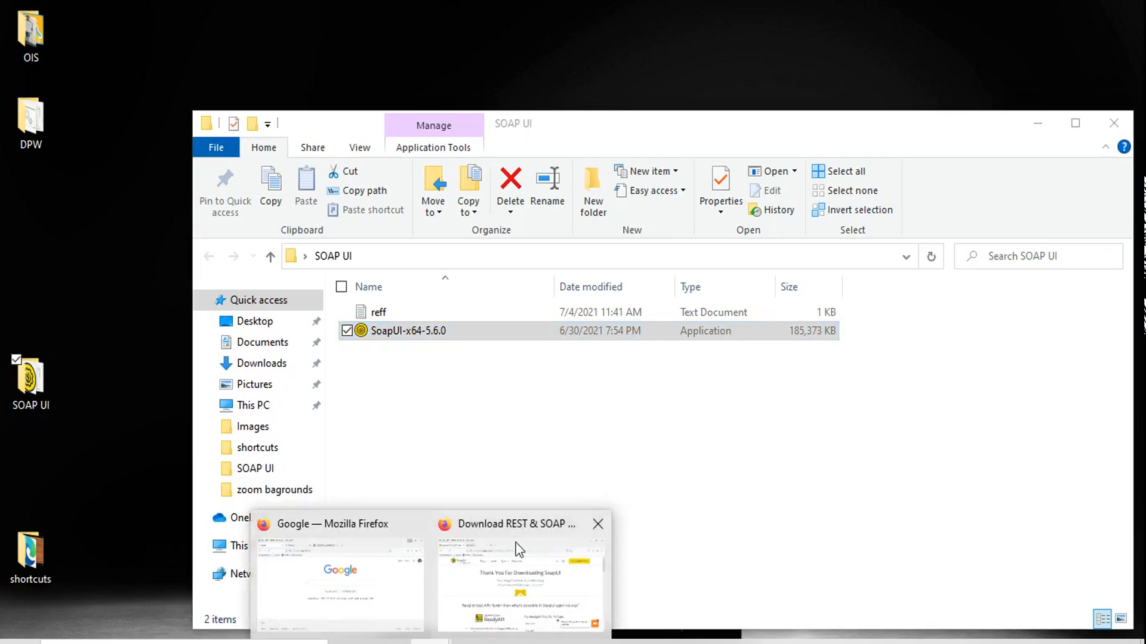
{"action": "left_click", "coordinate": [506, 555]}
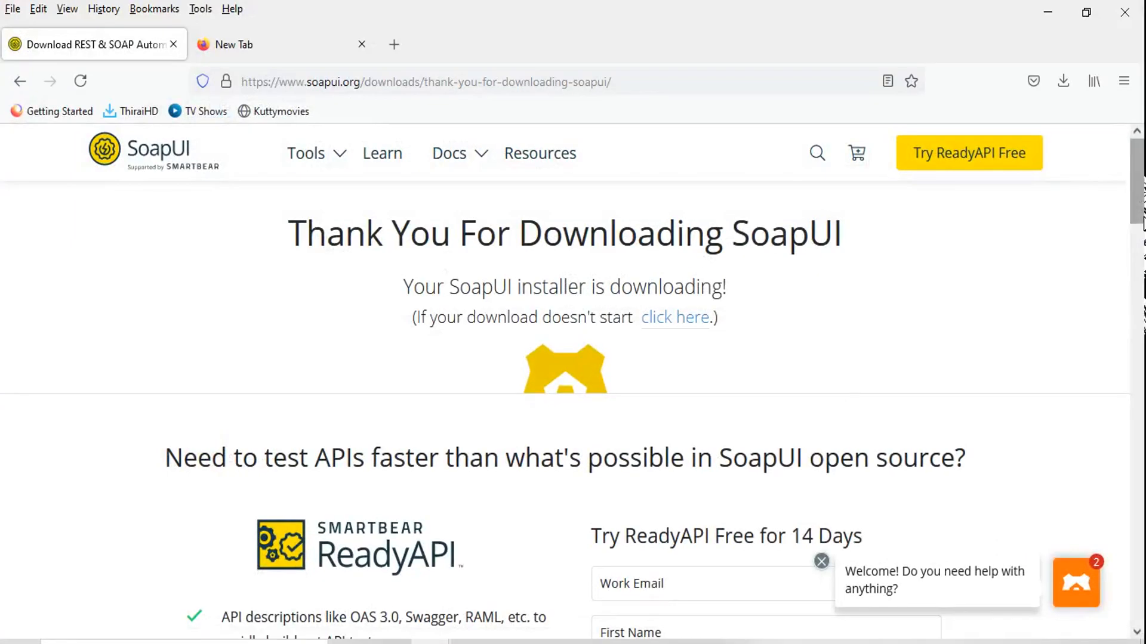
{"action": "mouse_move", "coordinate": [1141, 197]}
{"action": "left_mouse_down"}
{"action": "mouse_move", "coordinate": [1133, 251]}
{"action": "mouse_move", "coordinate": [1135, 198]}
{"action": "left_mouse_up"}
Return to the SOAP UI folder in File Explorer and run the SoapUI-x64-5.6.0 installer.
{"action": "left_click", "coordinate": [595, 643]}
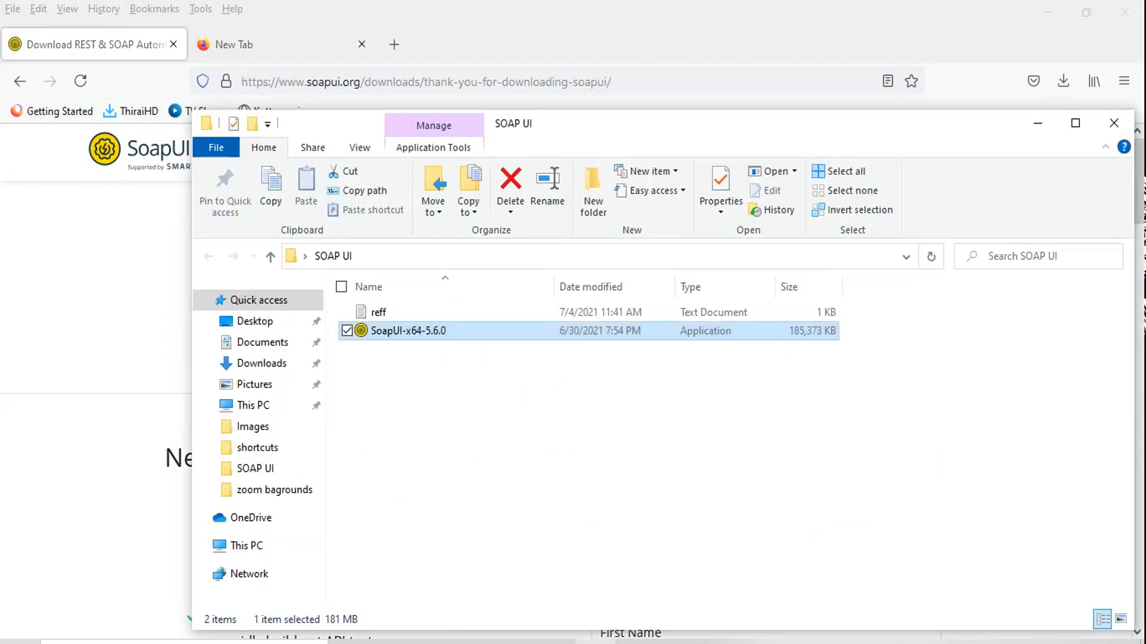
{"action": "left_click", "coordinate": [523, 410]}
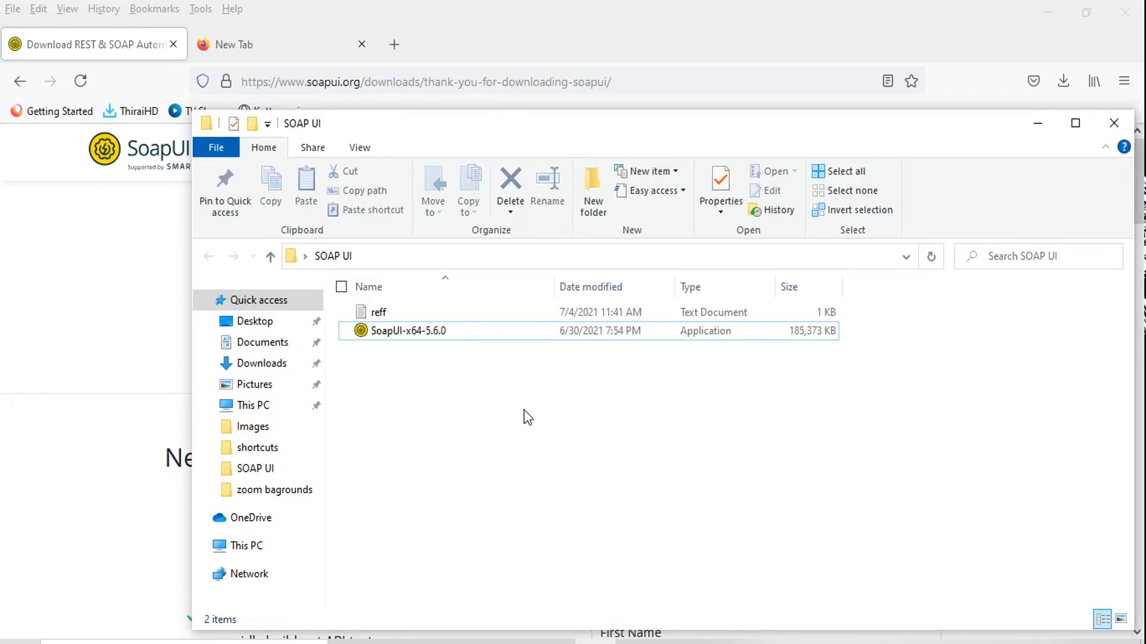
{"action": "double_click", "coordinate": [411, 331]}
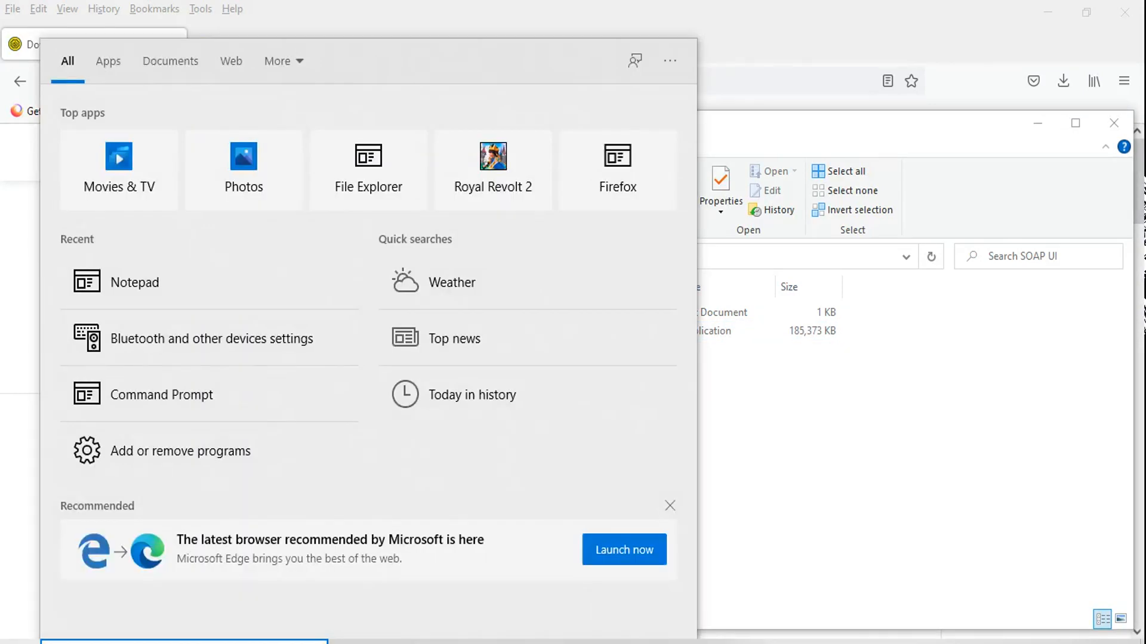
Check the computer's system type through the properties of This PC, and close the Settings and Documents windows.
{"action": "left_click", "coordinate": [19, 642]}
{"action": "mouse_move", "coordinate": [20, 494]}
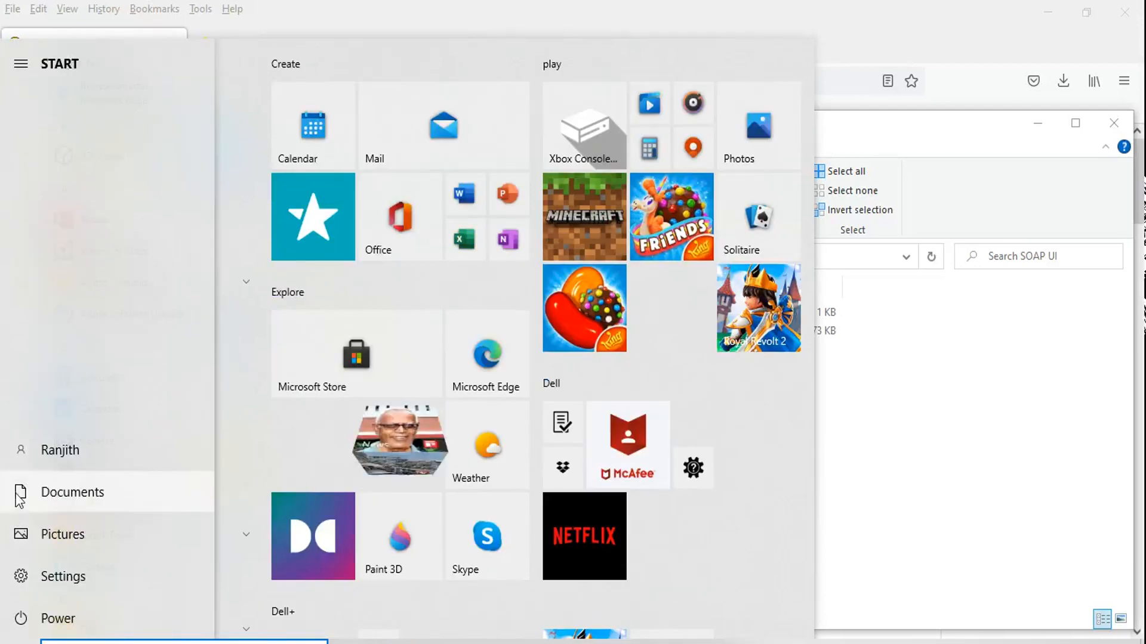
{"action": "left_click", "coordinate": [19, 494]}
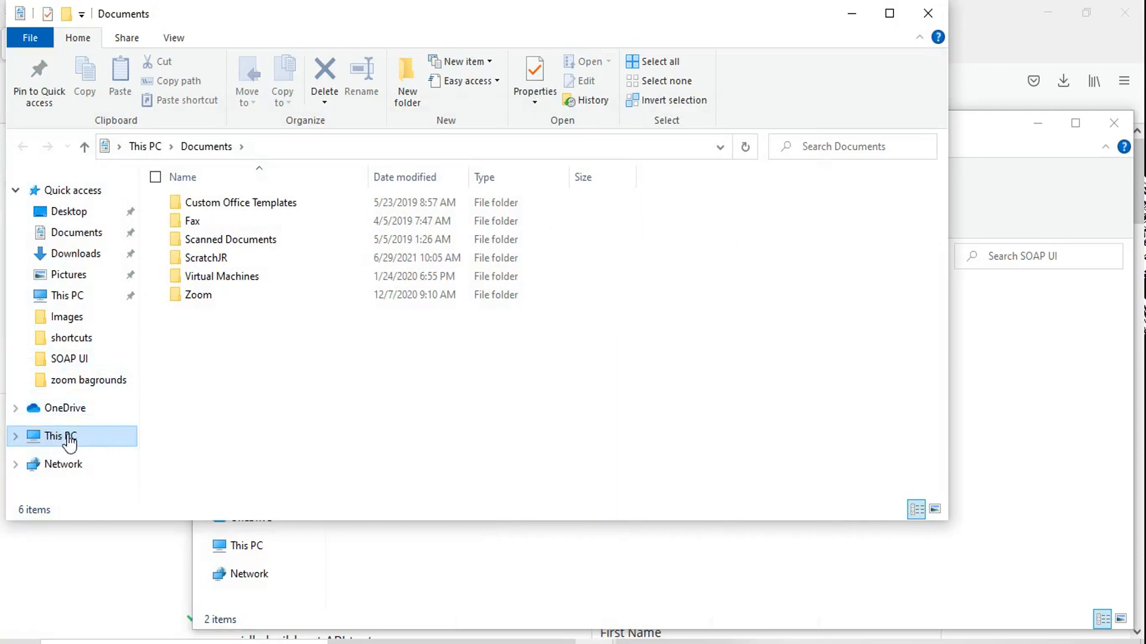
{"action": "right_click", "coordinate": [70, 442]}
{"action": "left_click", "coordinate": [73, 423]}
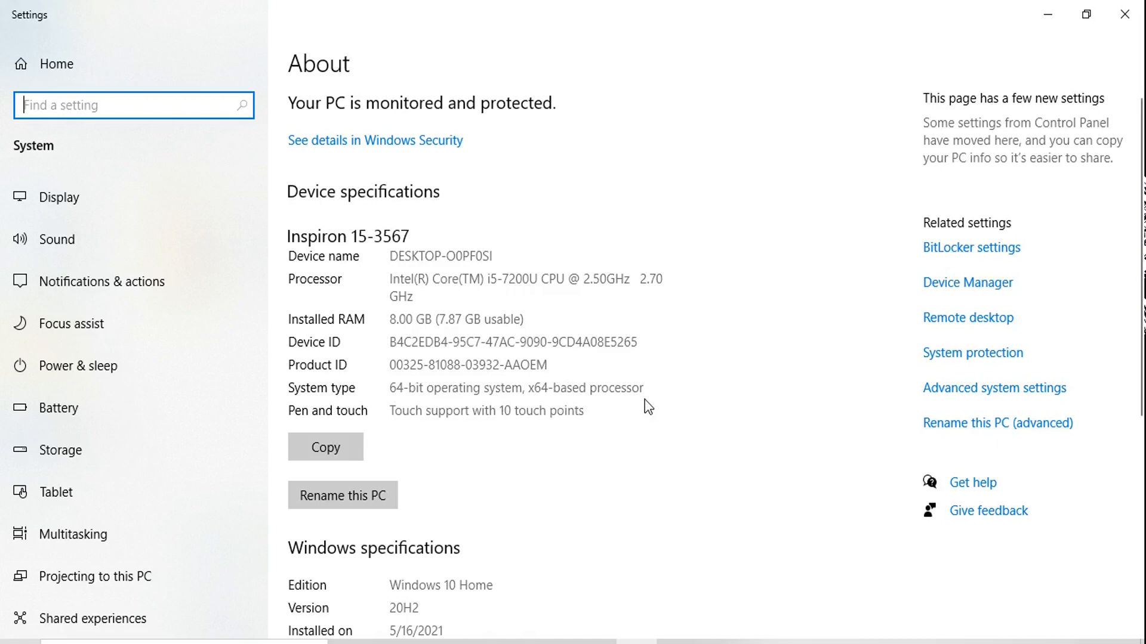
{"action": "left_click", "coordinate": [1124, 16]}
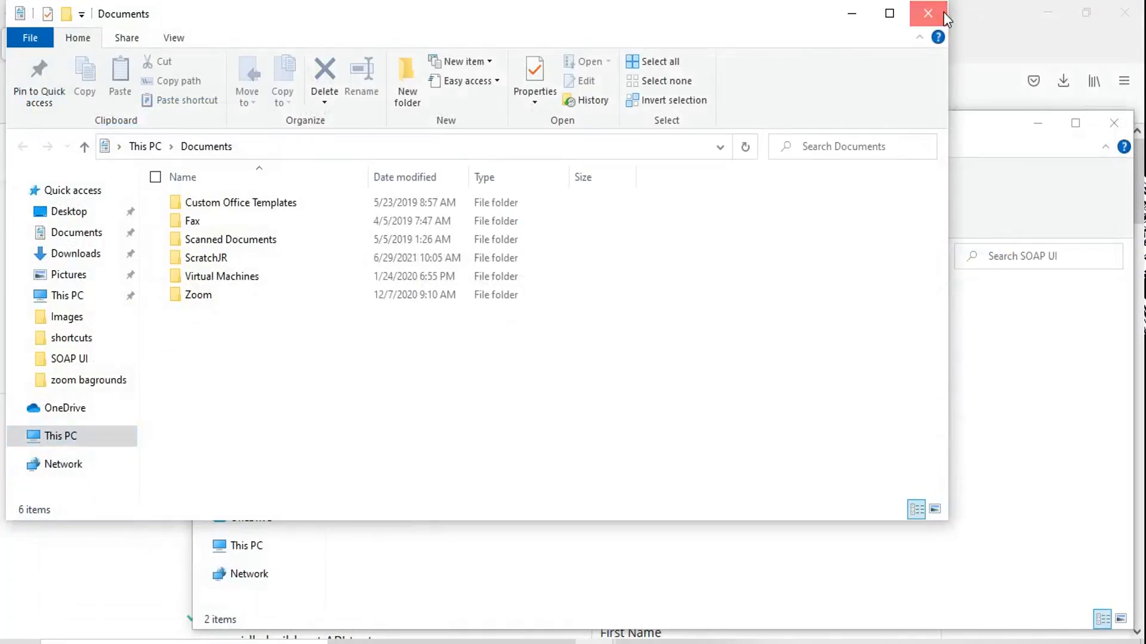
{"action": "left_click", "coordinate": [944, 12]}
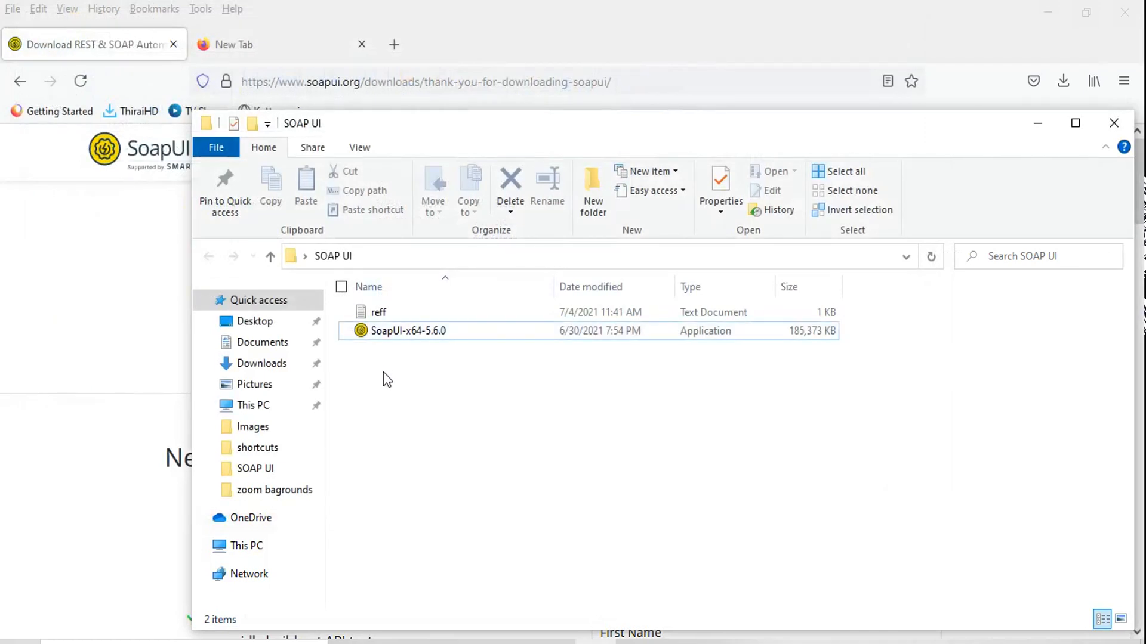
Run the SoapUI-x64-5.6.0 installer, keeping C:\Program Files\SmartBear\SoapUI-5.6.0, the SoapUI and Tutorials components, and the default tutorials location.
{"action": "double_click", "coordinate": [406, 332]}
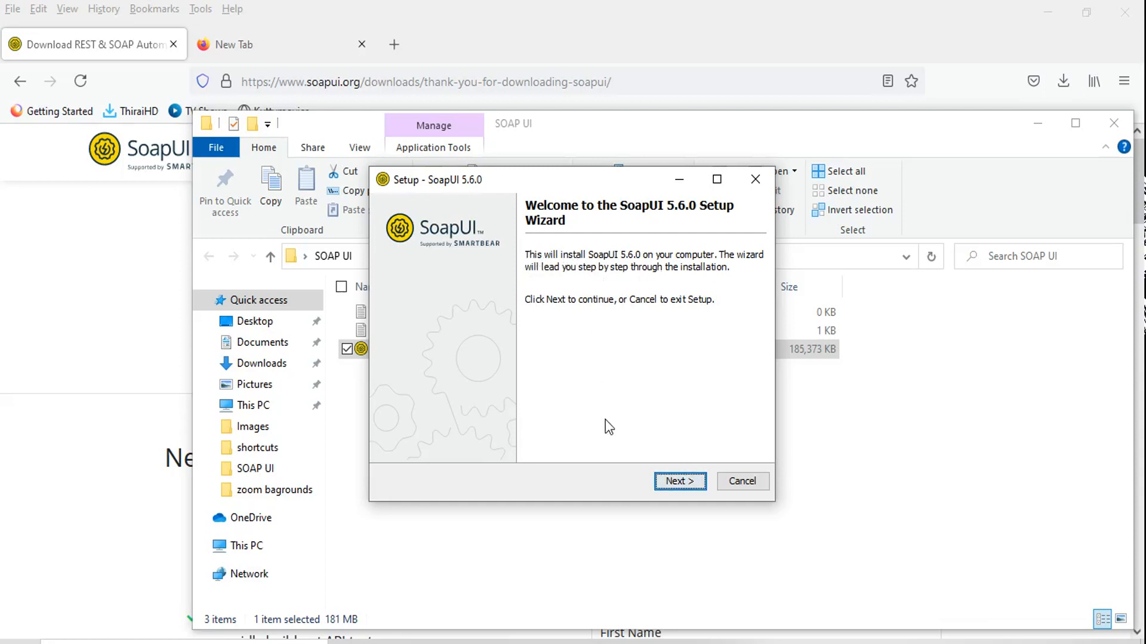
{"action": "left_click", "coordinate": [681, 482]}
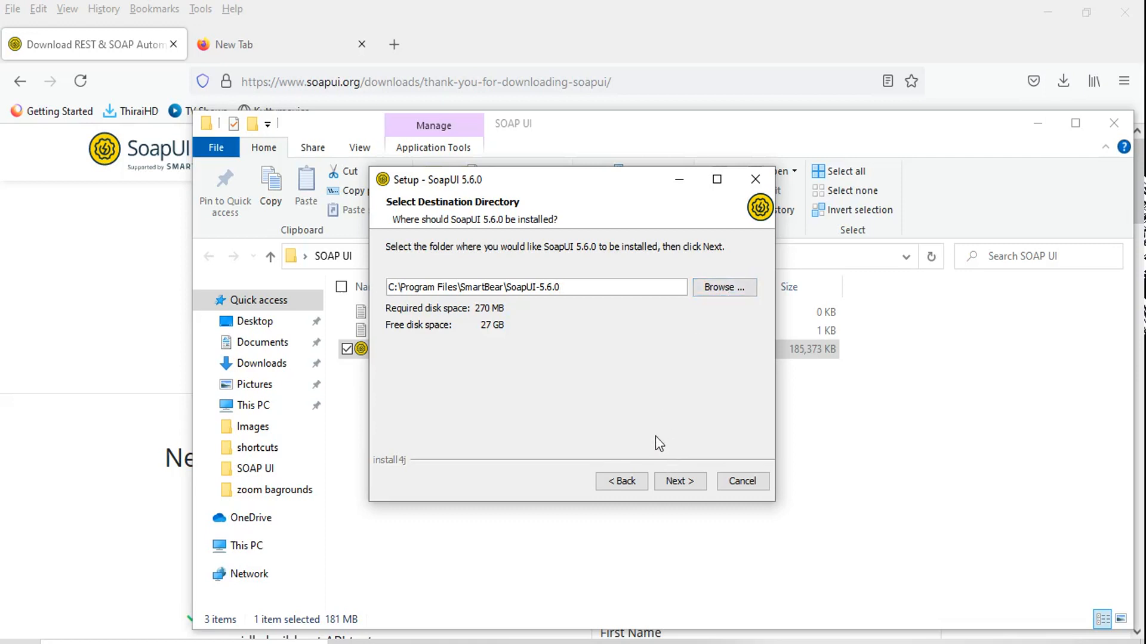
{"action": "left_click", "coordinate": [678, 481]}
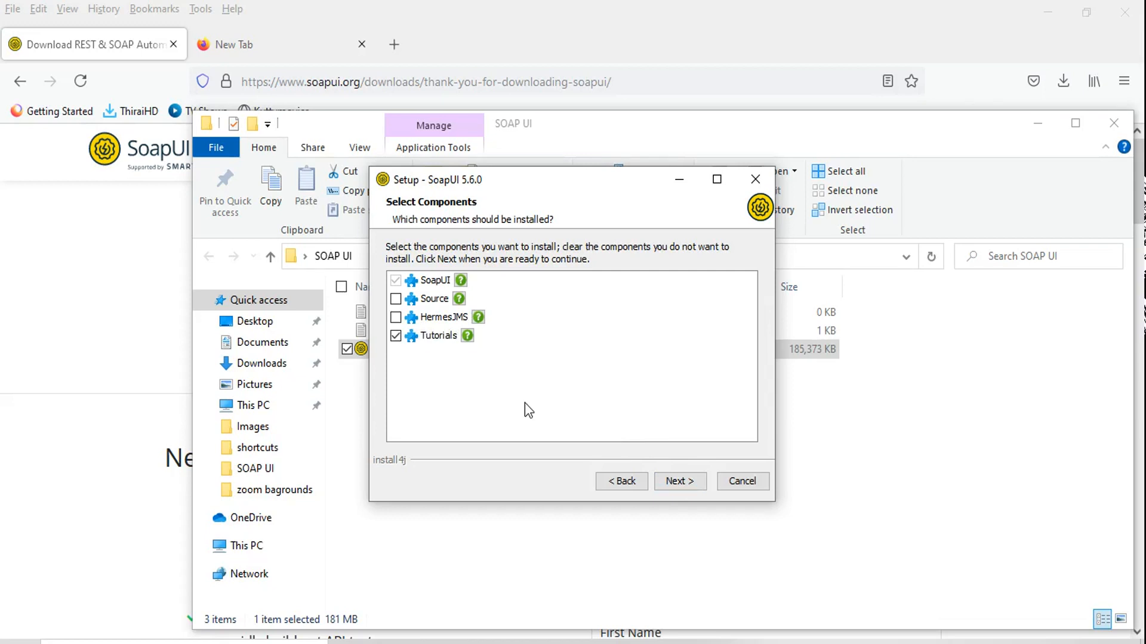
{"action": "left_click", "coordinate": [681, 481]}
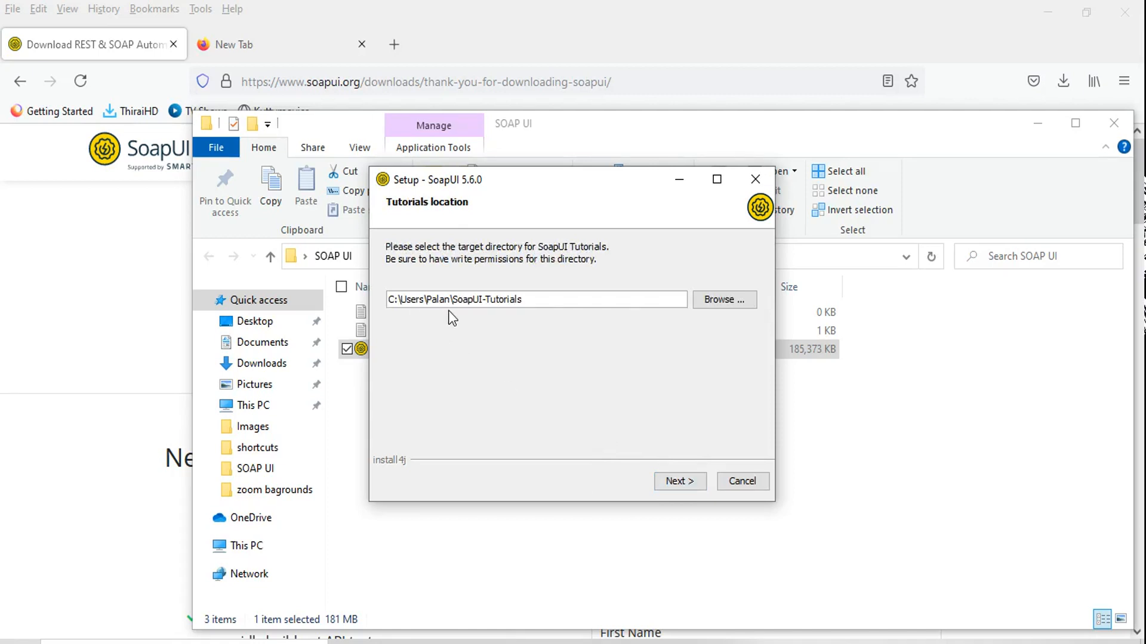
{"action": "left_click", "coordinate": [678, 481]}
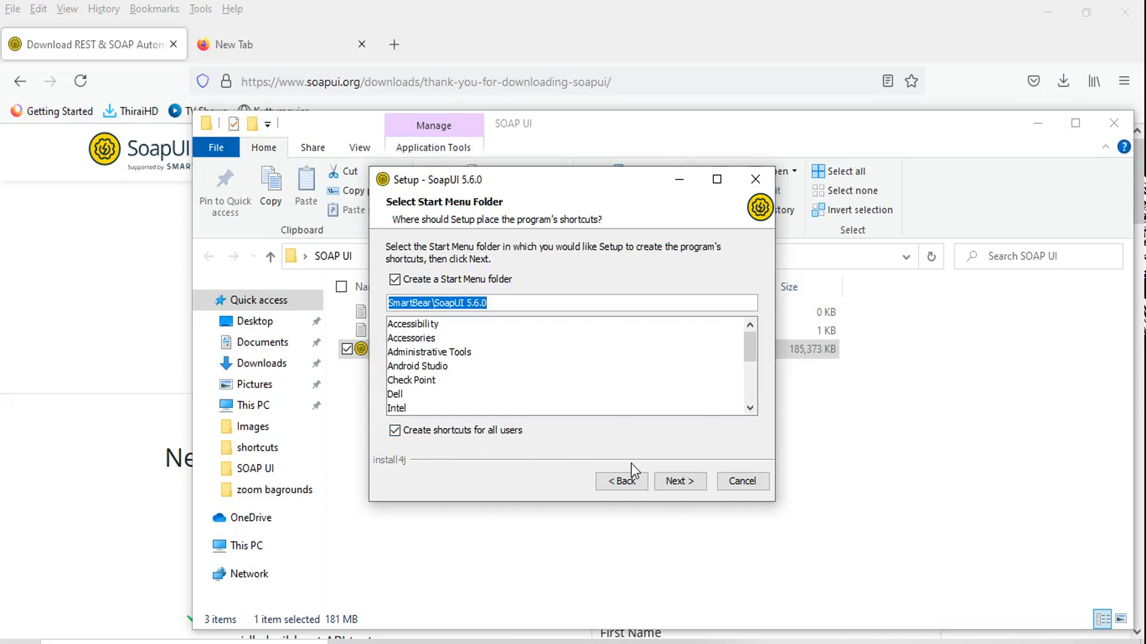
Keep the SmartBear\SoapUI 5.6.0 Start Menu folder and desktop icon, and finish setup with the release notes and Run SoapUI 5.6.0 enabled.
{"action": "left_click", "coordinate": [683, 477]}
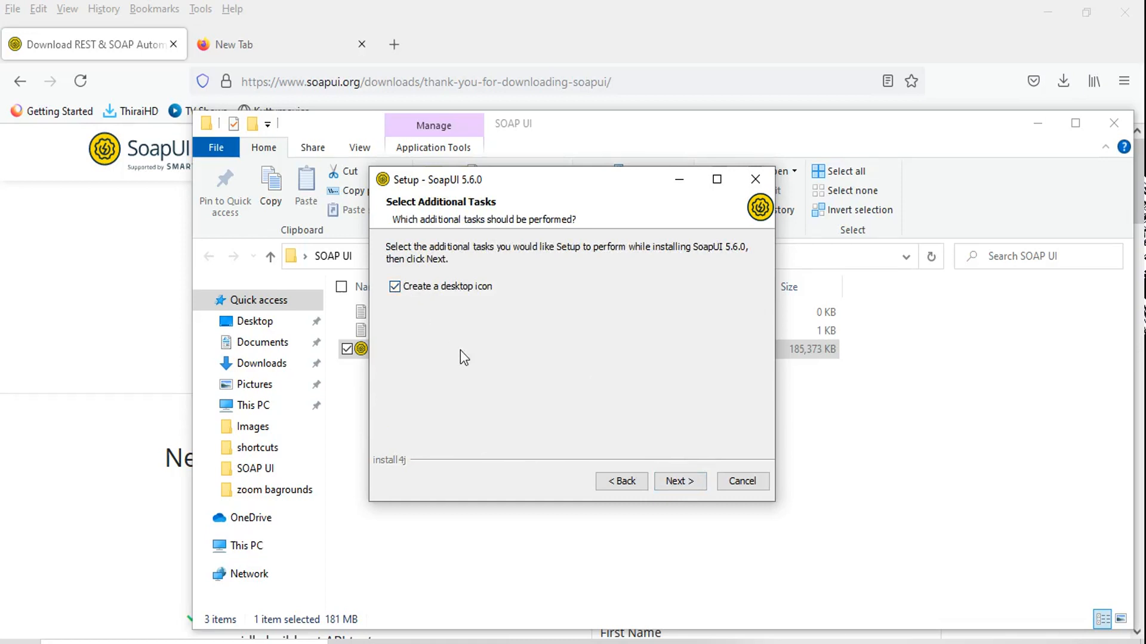
{"action": "left_click", "coordinate": [621, 481]}
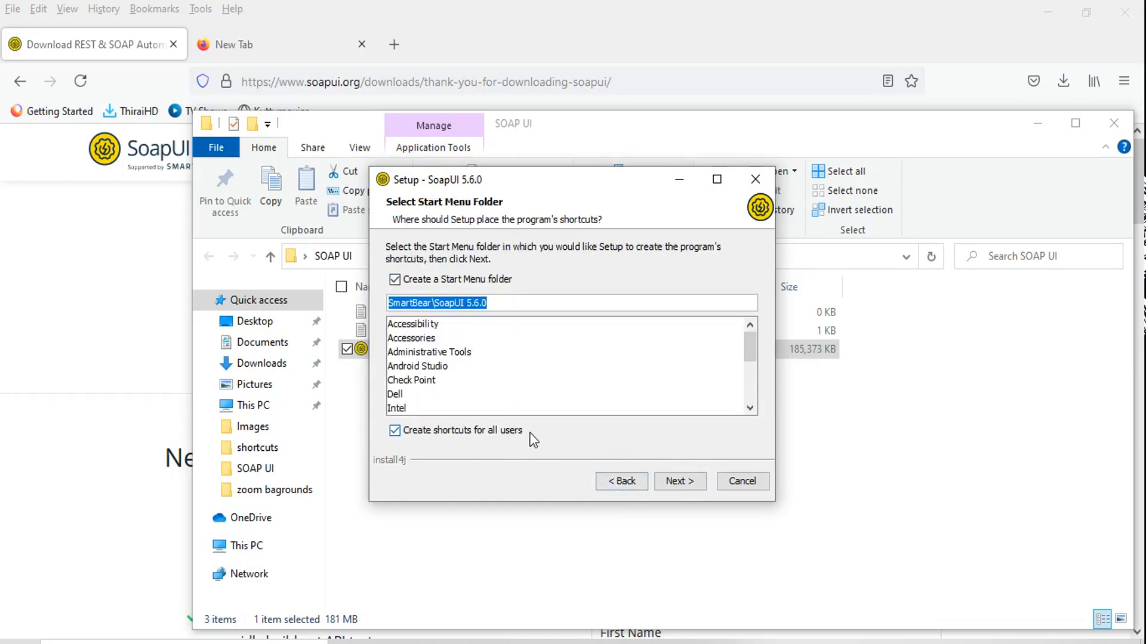
{"action": "left_click", "coordinate": [662, 480]}
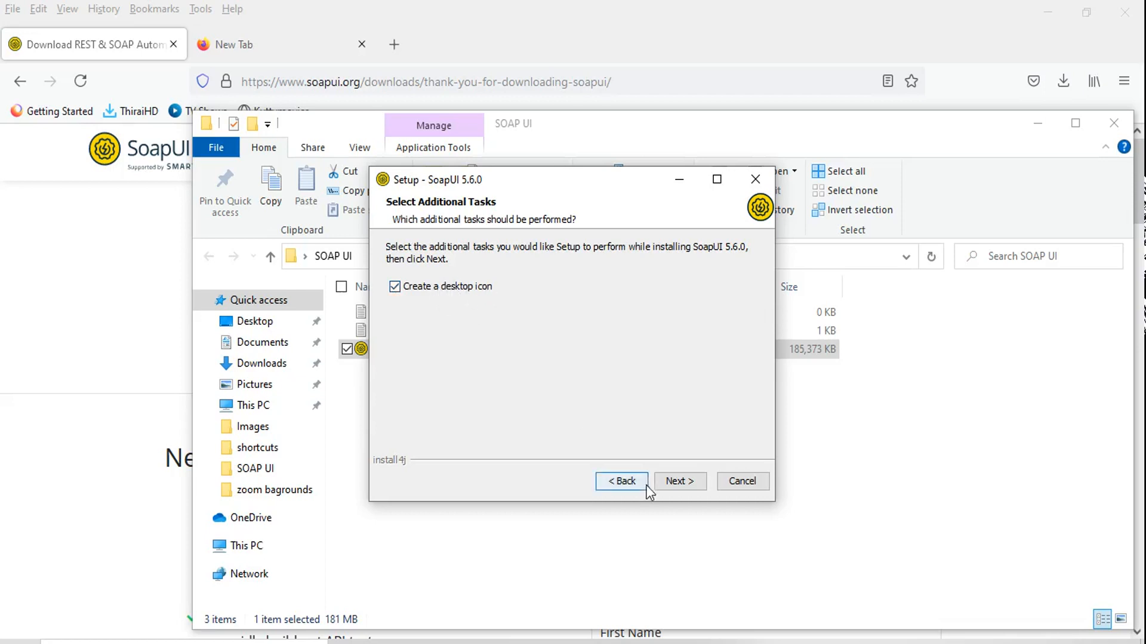
{"action": "left_click", "coordinate": [676, 482]}
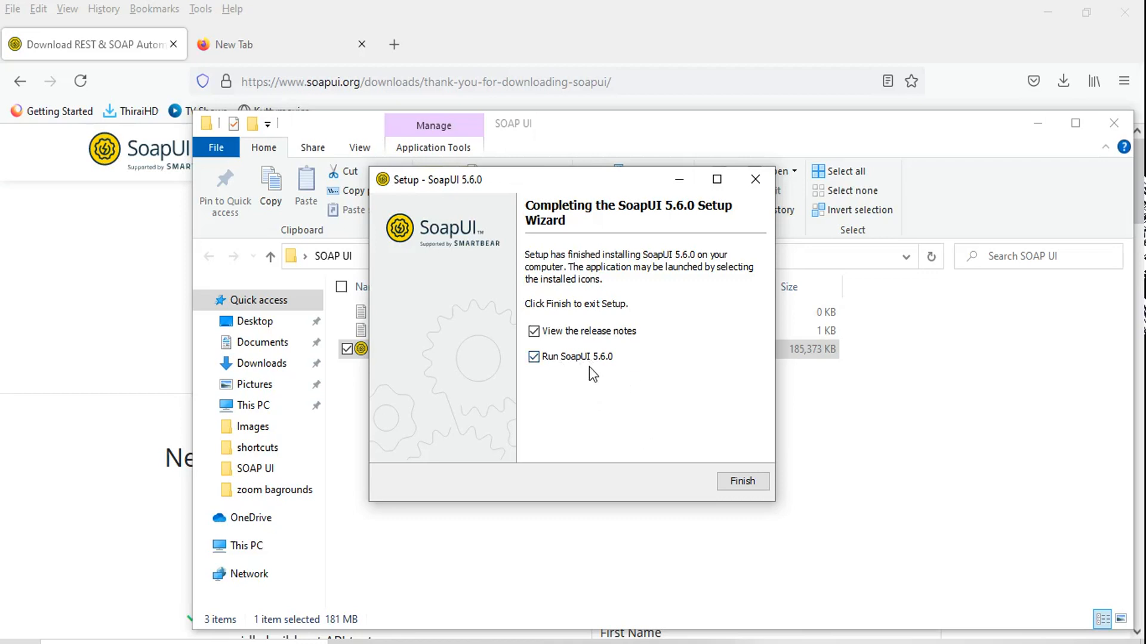
{"action": "left_click", "coordinate": [744, 484]}
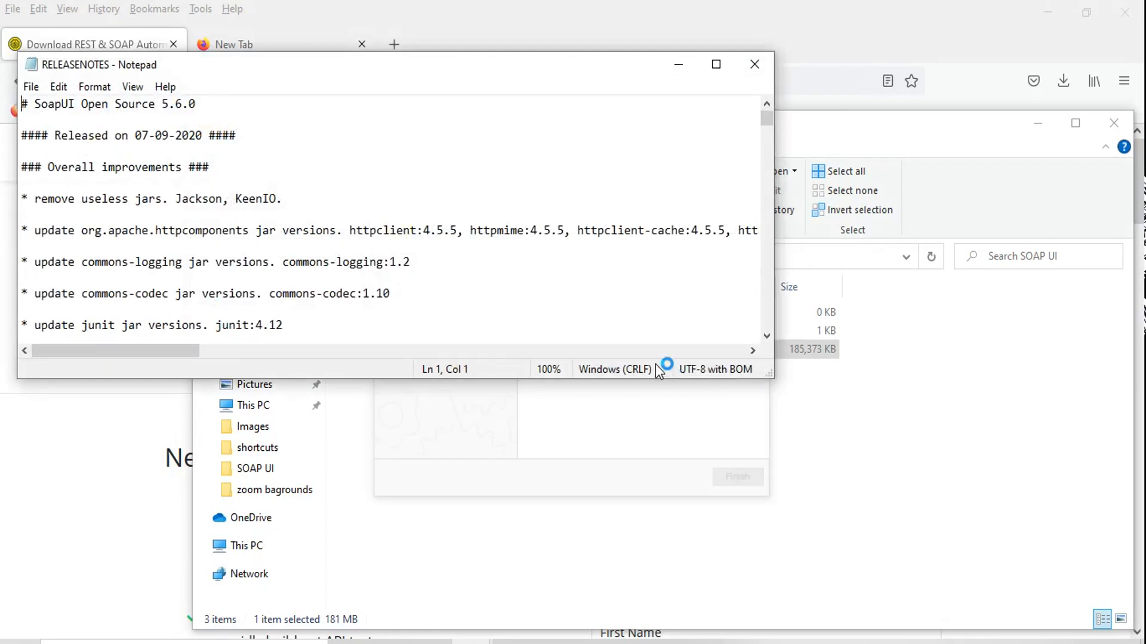
Maximize the RELEASENOTES file in Notepad, look through it and close it.
{"action": "left_click", "coordinate": [712, 74]}
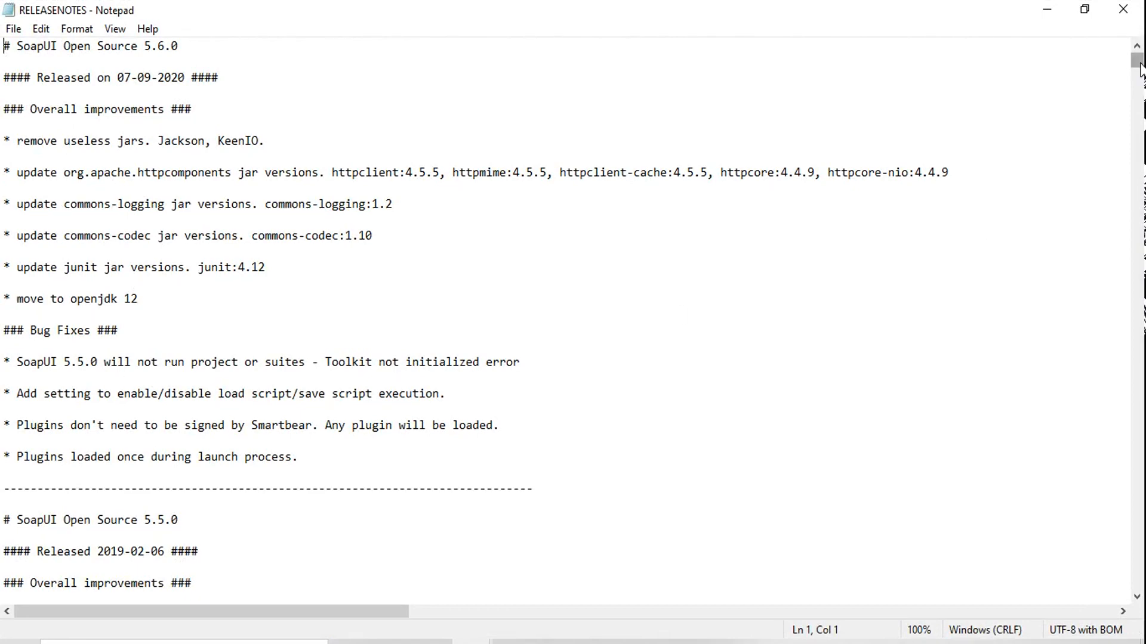
{"action": "left_click_drag", "start_coordinate": [1139, 69], "coordinate": [1107, 101]}
{"action": "scroll", "coordinate": [1111, 84], "scroll_direction": "up", "scroll_amount": 20}
{"action": "left_click", "coordinate": [1123, 10]}
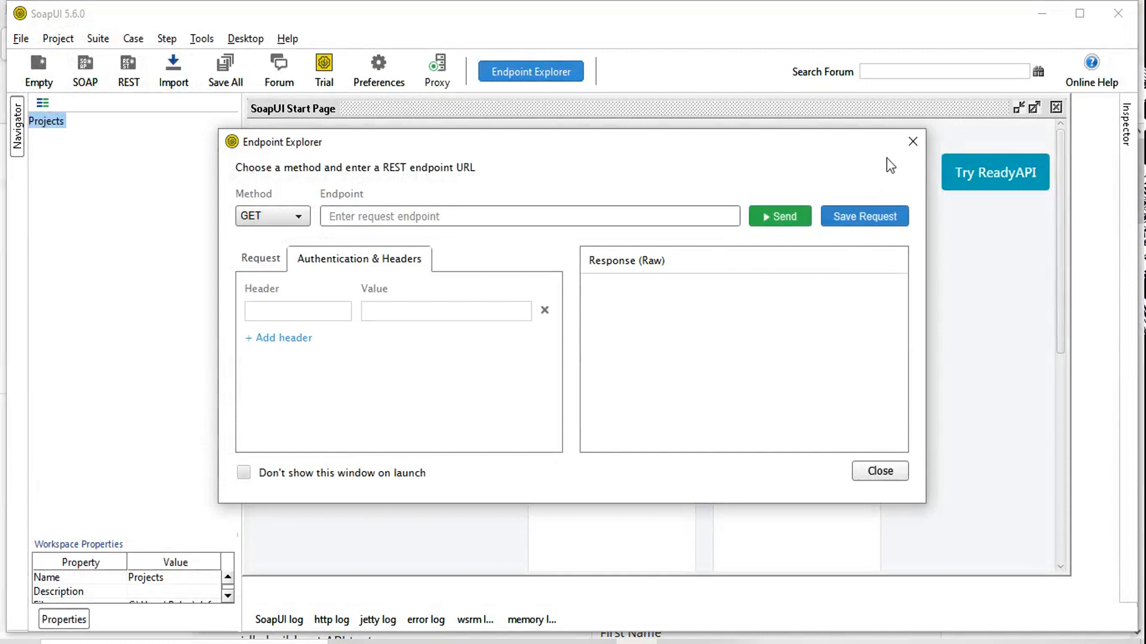
Close the Endpoint Explorer, show the desktop and open SoapUI 5.6.0 from its desktop shortcut.
{"action": "left_click", "coordinate": [912, 142]}
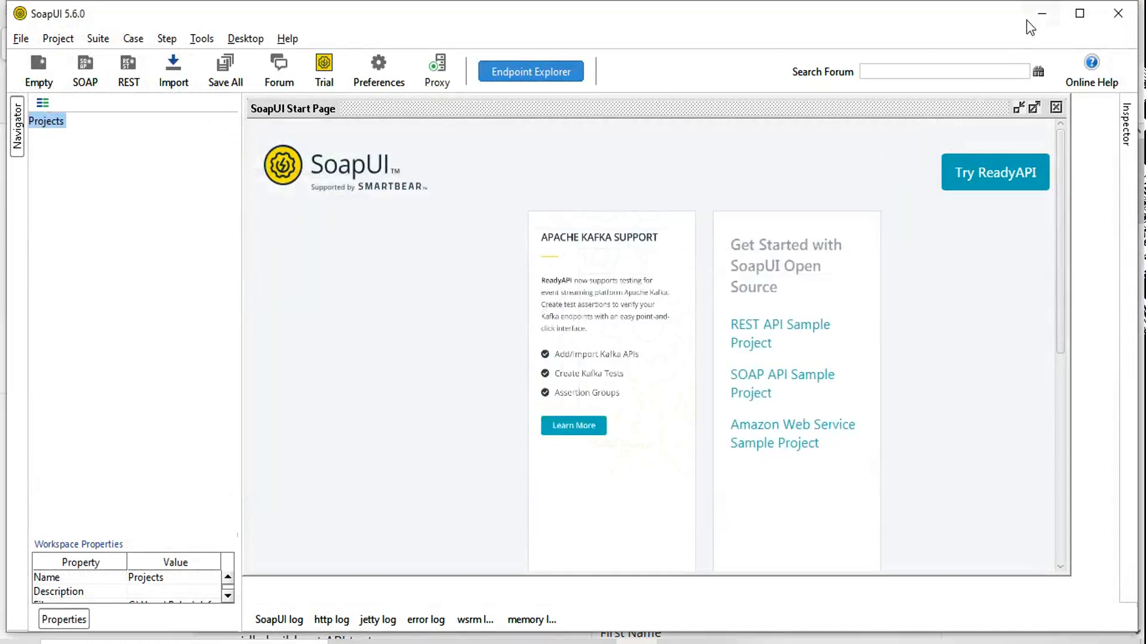
{"action": "key", "text": "super+d"}
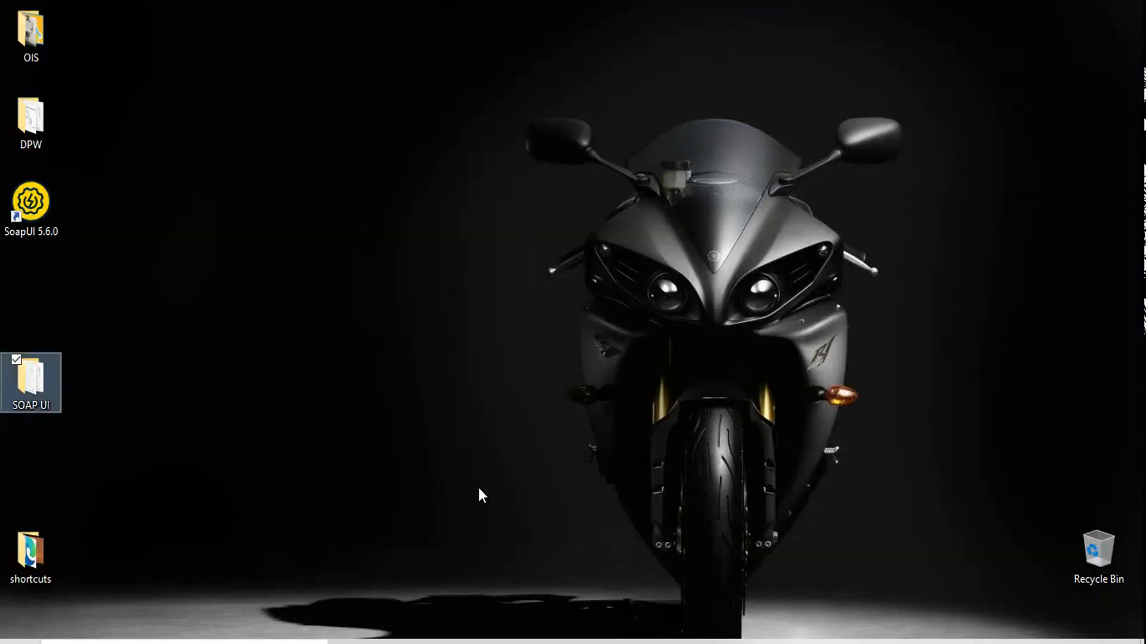
{"action": "left_click", "coordinate": [33, 220]}
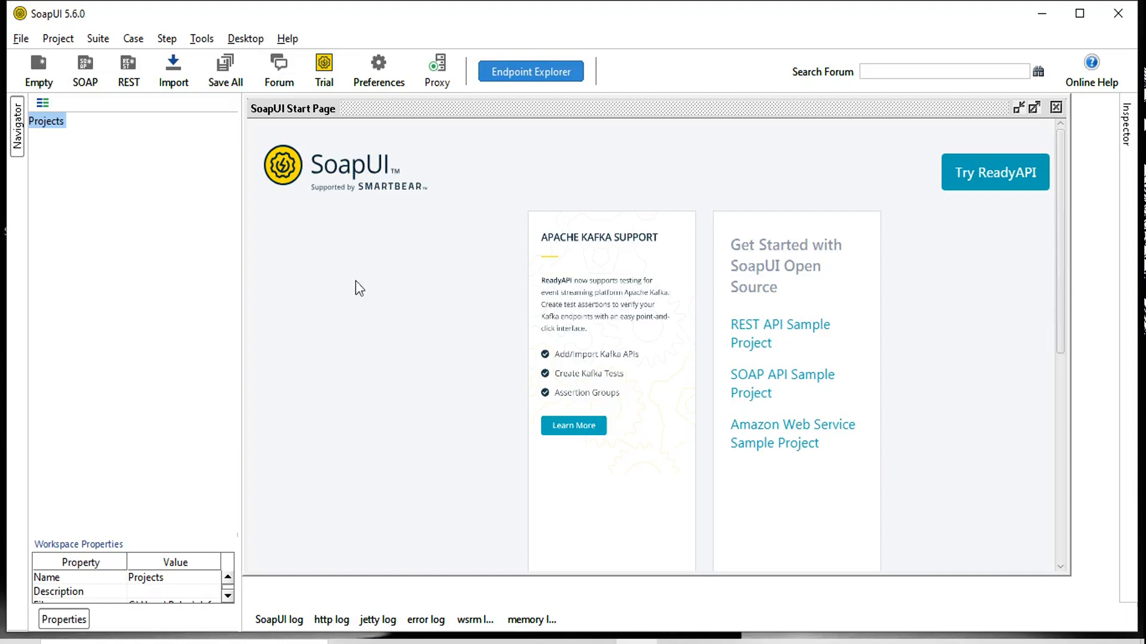
Review the commands SoapUI offers for files, projects, test suites and test cases.
{"action": "left_click", "coordinate": [19, 43]}
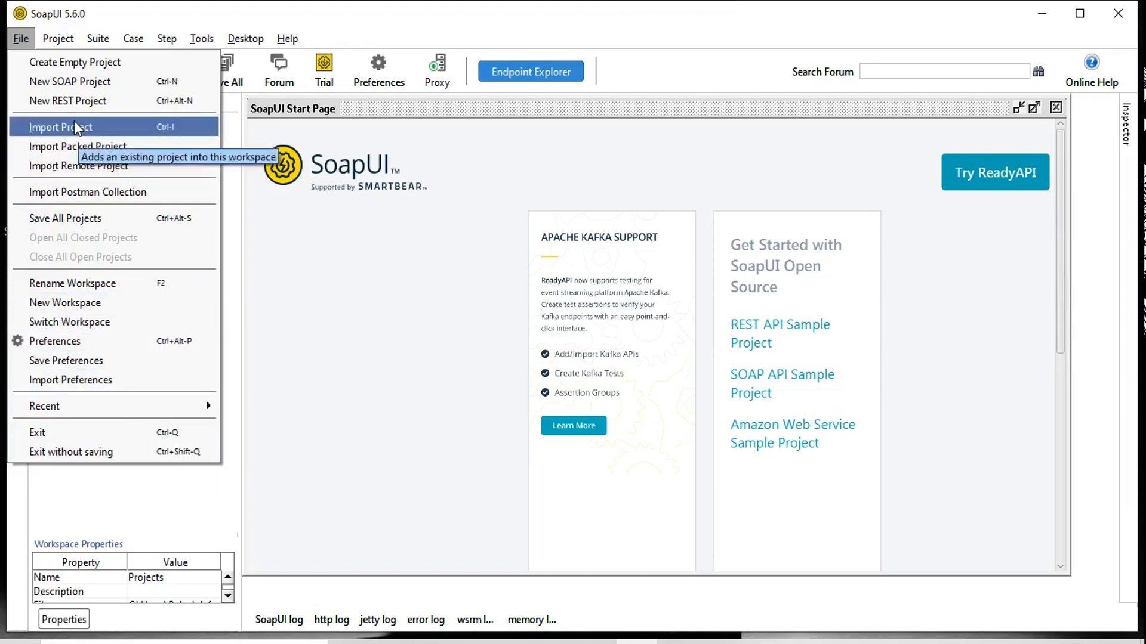
{"action": "mouse_move", "coordinate": [53, 35]}
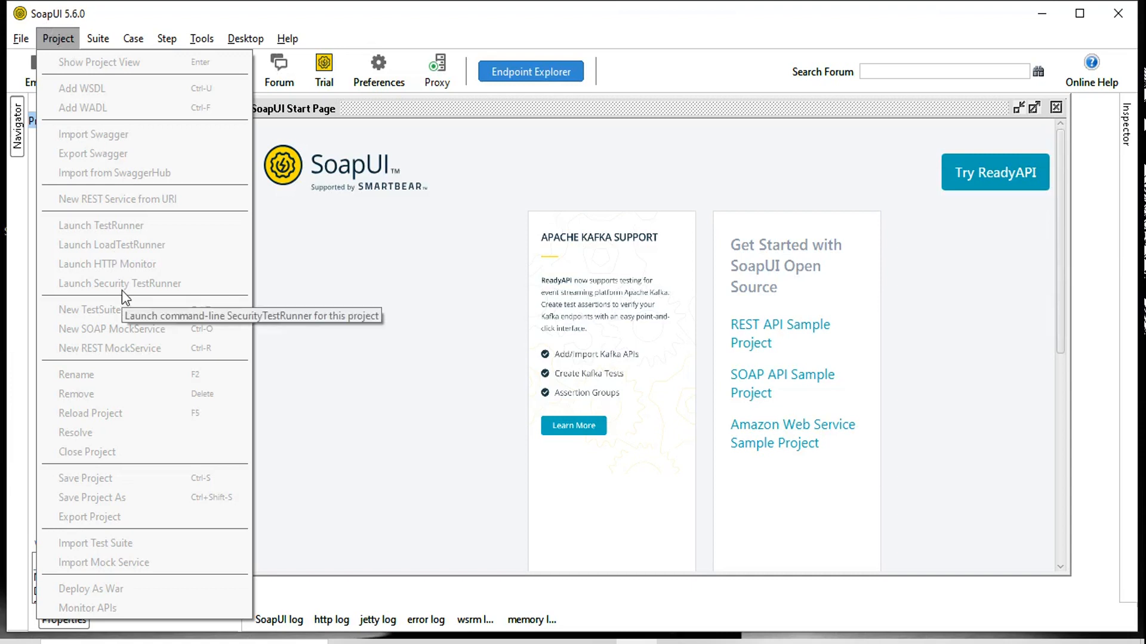
{"action": "mouse_move", "coordinate": [135, 38]}
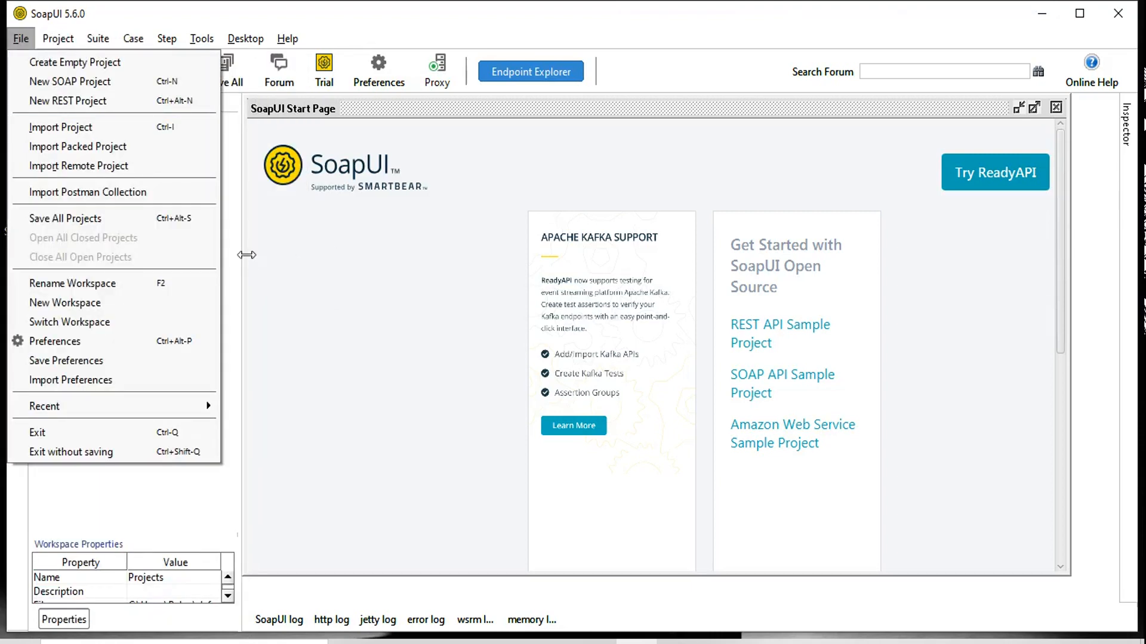
{"action": "left_click", "coordinate": [245, 255]}
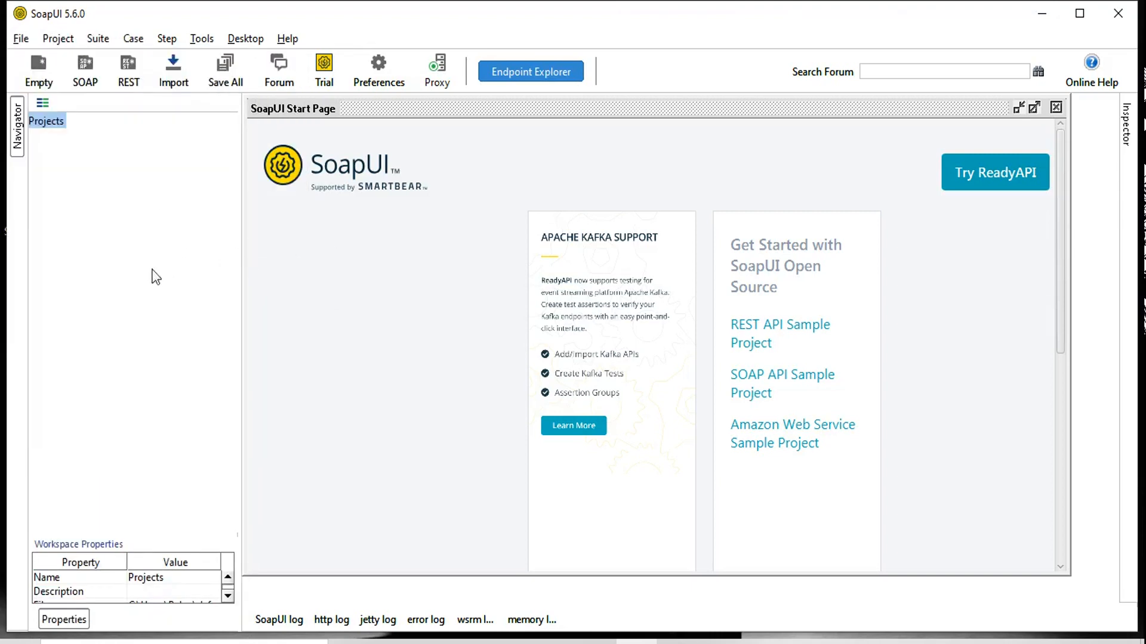
{"action": "left_click", "coordinate": [57, 37]}
{"action": "left_click", "coordinate": [58, 36]}
{"action": "left_click", "coordinate": [91, 38]}
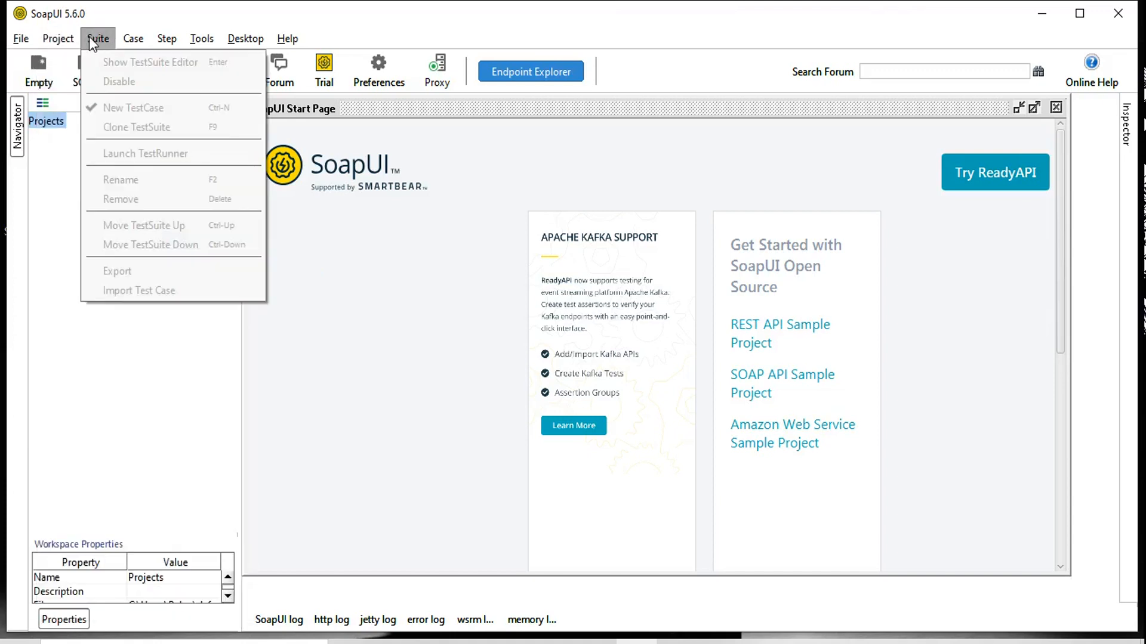
{"action": "mouse_move", "coordinate": [58, 37]}
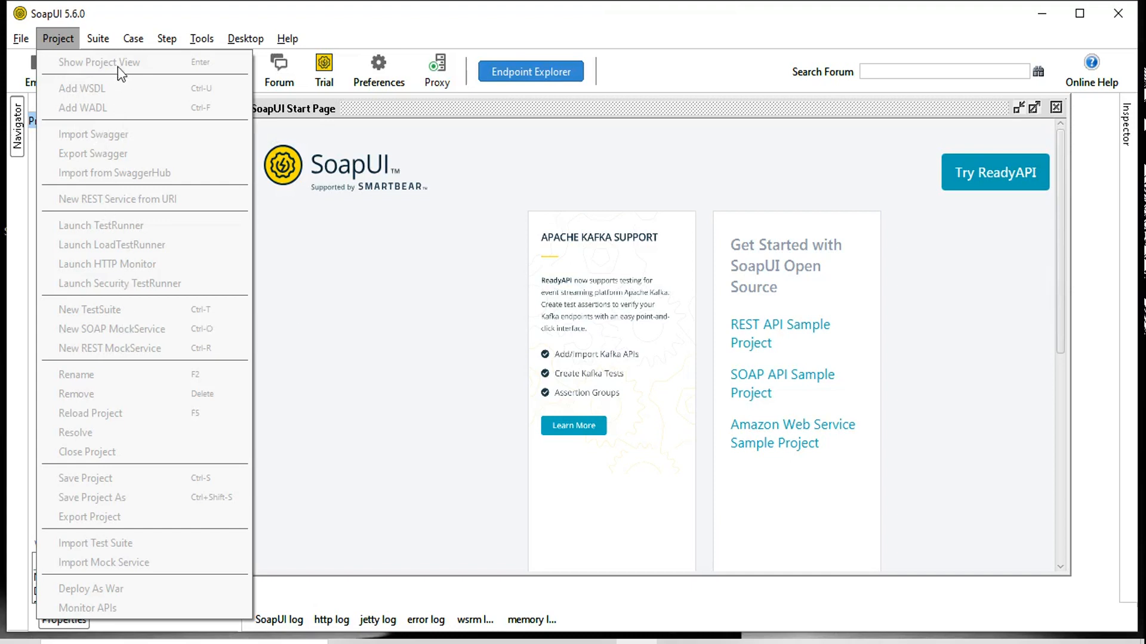
{"action": "mouse_move", "coordinate": [105, 41]}
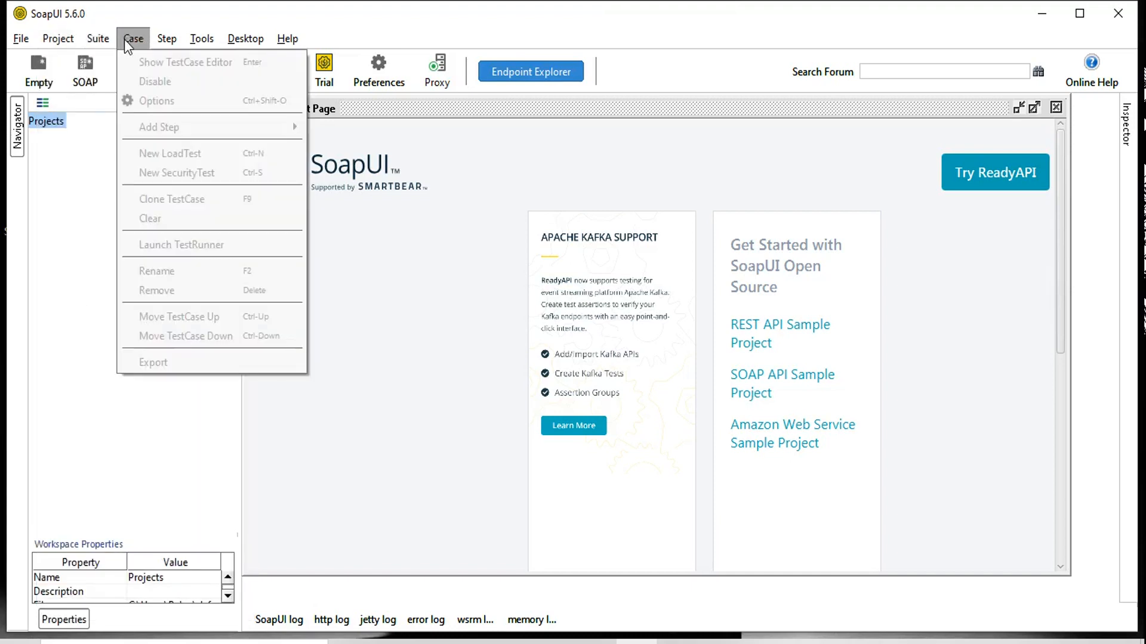
Review the step, tools, desktop and help commands, and view the About SoapUI information.
{"action": "left_click", "coordinate": [166, 38]}
{"action": "left_click", "coordinate": [206, 36]}
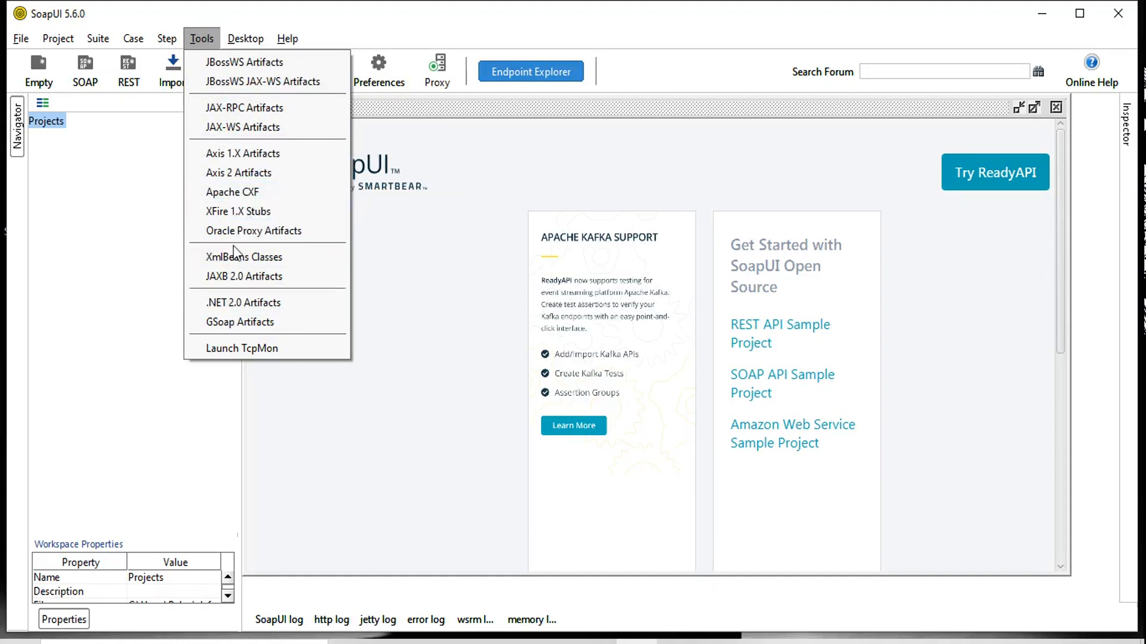
{"action": "mouse_move", "coordinate": [242, 38]}
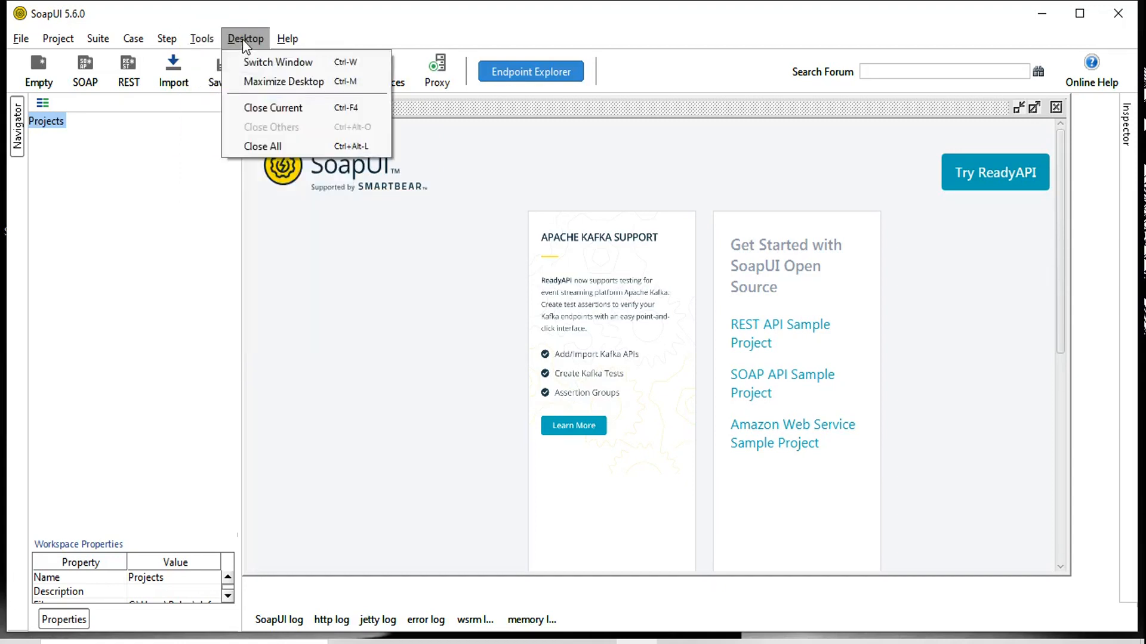
{"action": "mouse_move", "coordinate": [279, 37]}
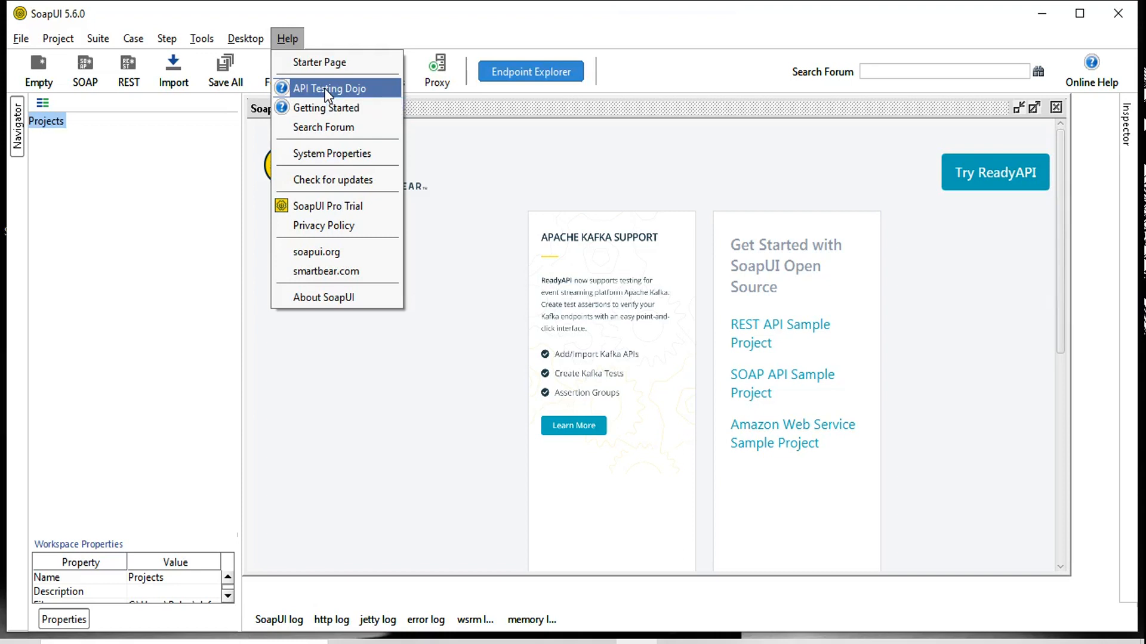
{"action": "left_click", "coordinate": [334, 298]}
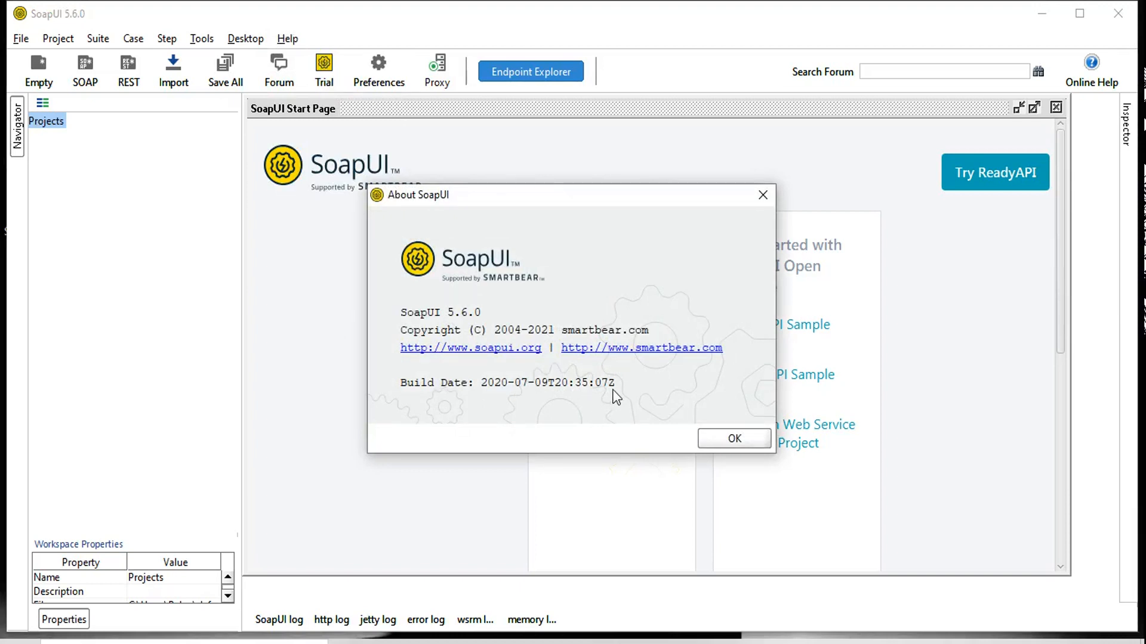
{"action": "left_click", "coordinate": [719, 439]}
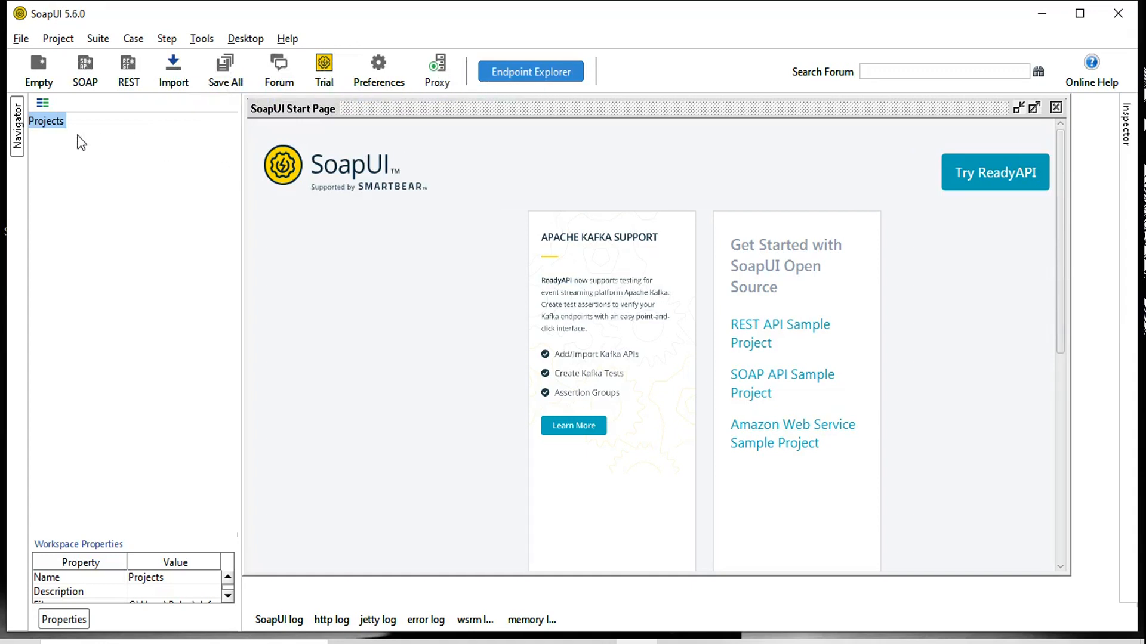
Hide and reshow the Navigator, widen it across the workspace, and activate the SoapUI Start Page.
{"action": "left_click", "coordinate": [17, 137]}
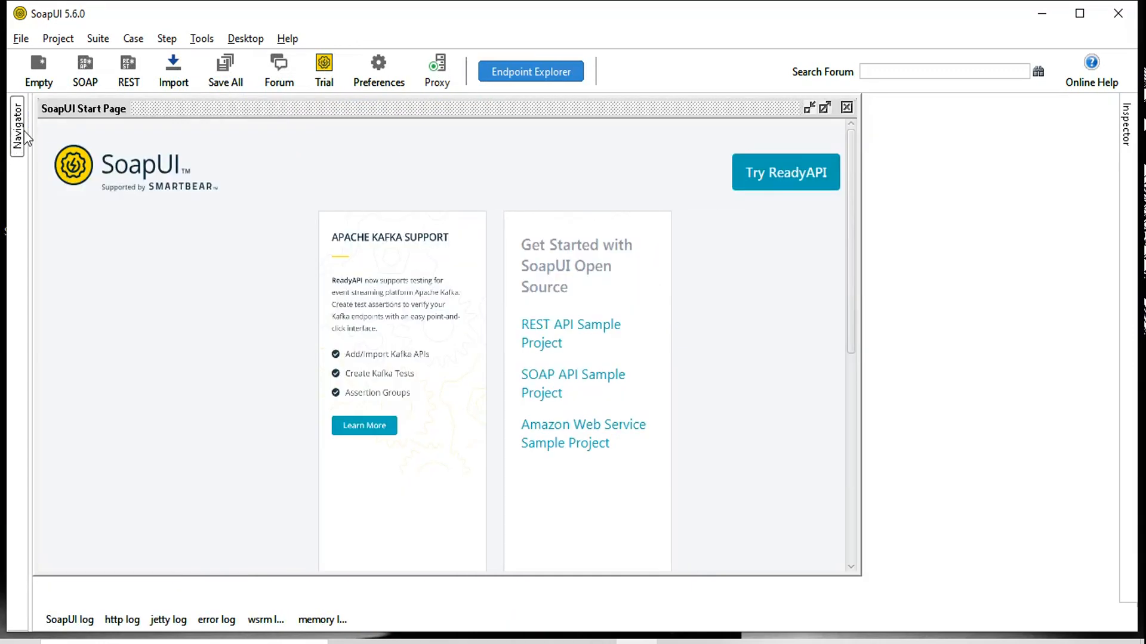
{"action": "left_click", "coordinate": [17, 137]}
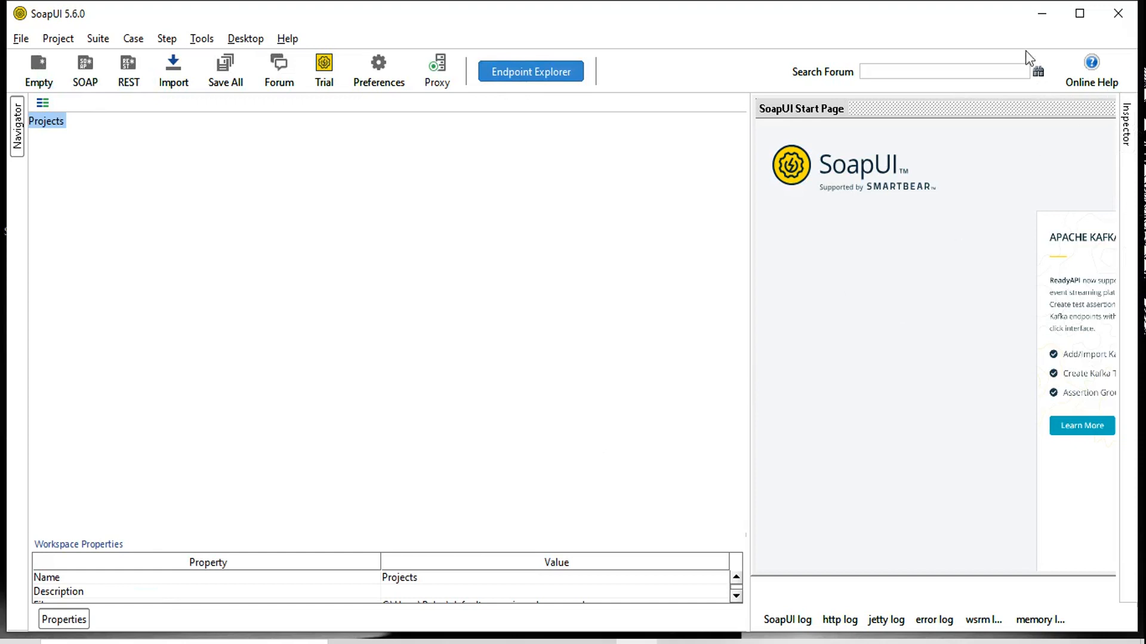
{"action": "left_click", "coordinate": [1048, 113]}
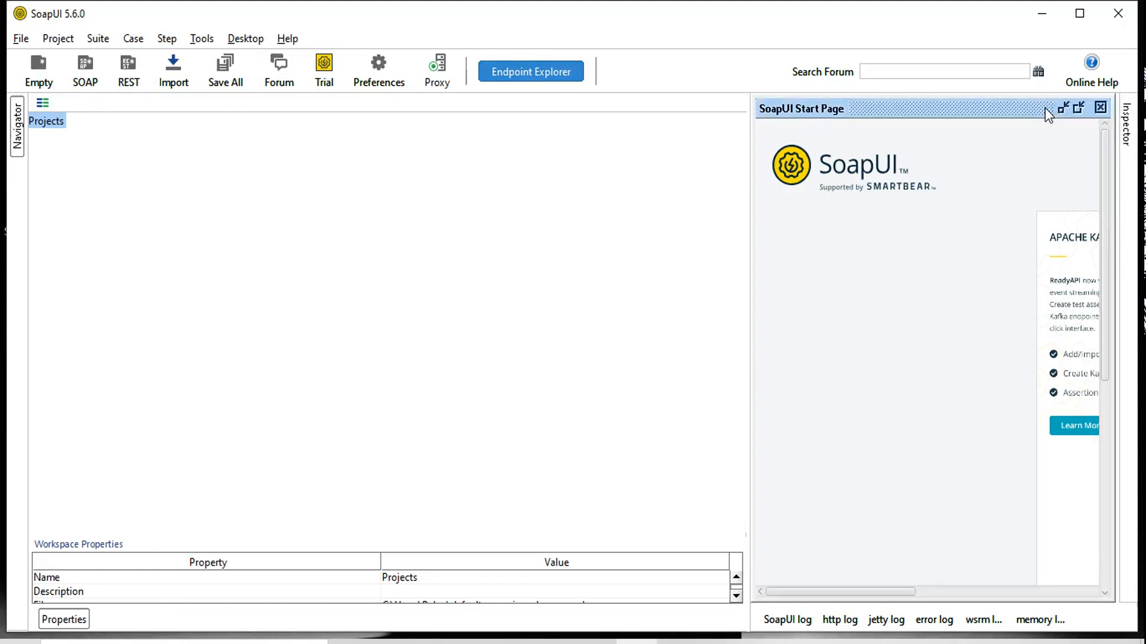
Narrow the Navigator so that the SoapUI Start Page fills most of the workspace.
{"action": "left_click", "coordinate": [1099, 109]}
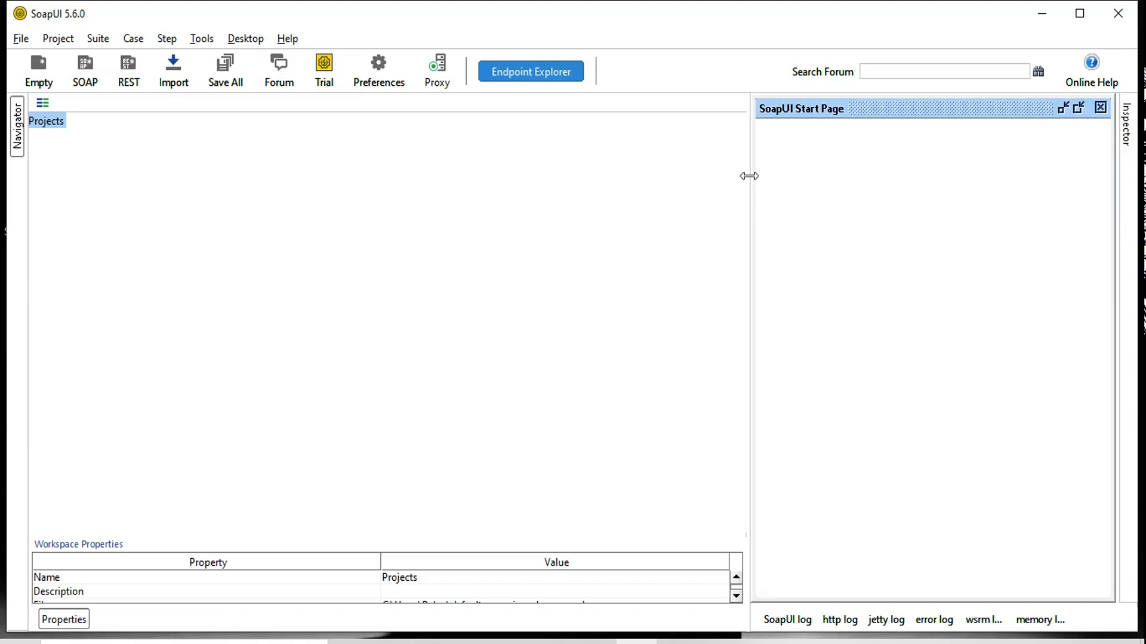
{"action": "left_click_drag", "start_coordinate": [749, 176], "coordinate": [726, 176]}
{"action": "left_click_drag", "start_coordinate": [661, 164], "coordinate": [209, 83]}
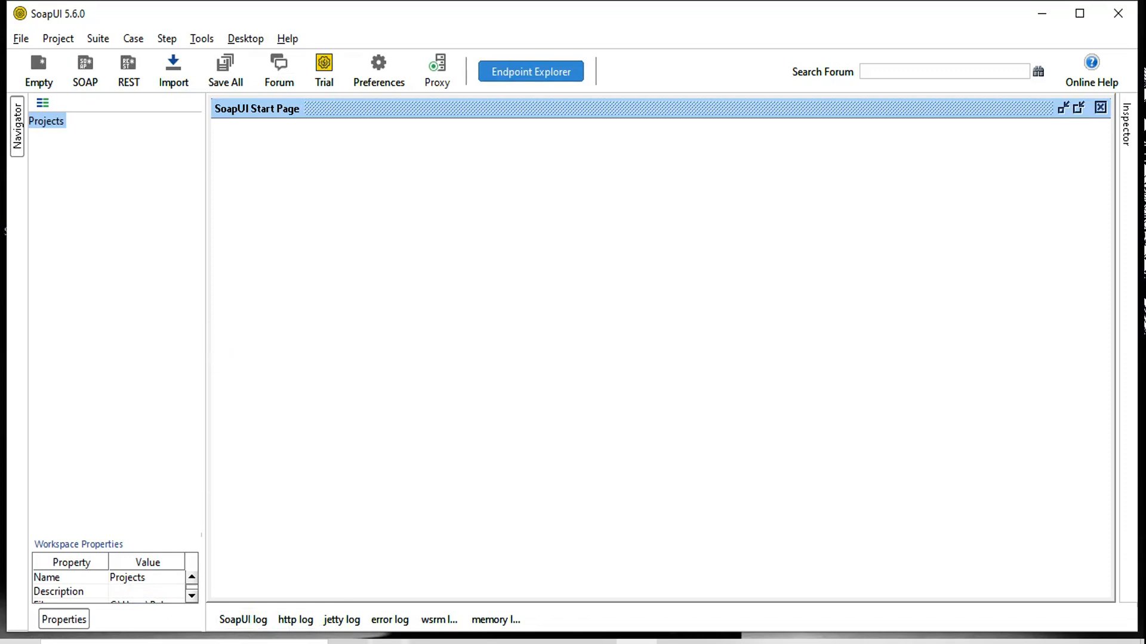
Switch to the untitled Notepad outline and add the topic "How to install SOAP UI?" below the download topic.
{"action": "left_click", "coordinate": [470, 642]}
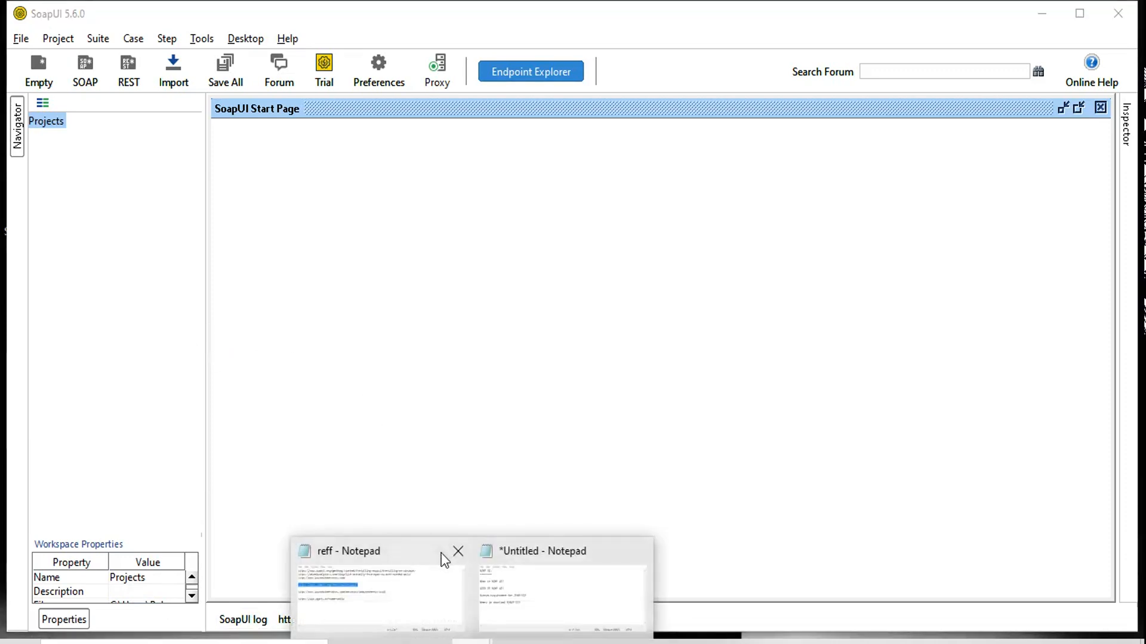
{"action": "left_click", "coordinate": [549, 588]}
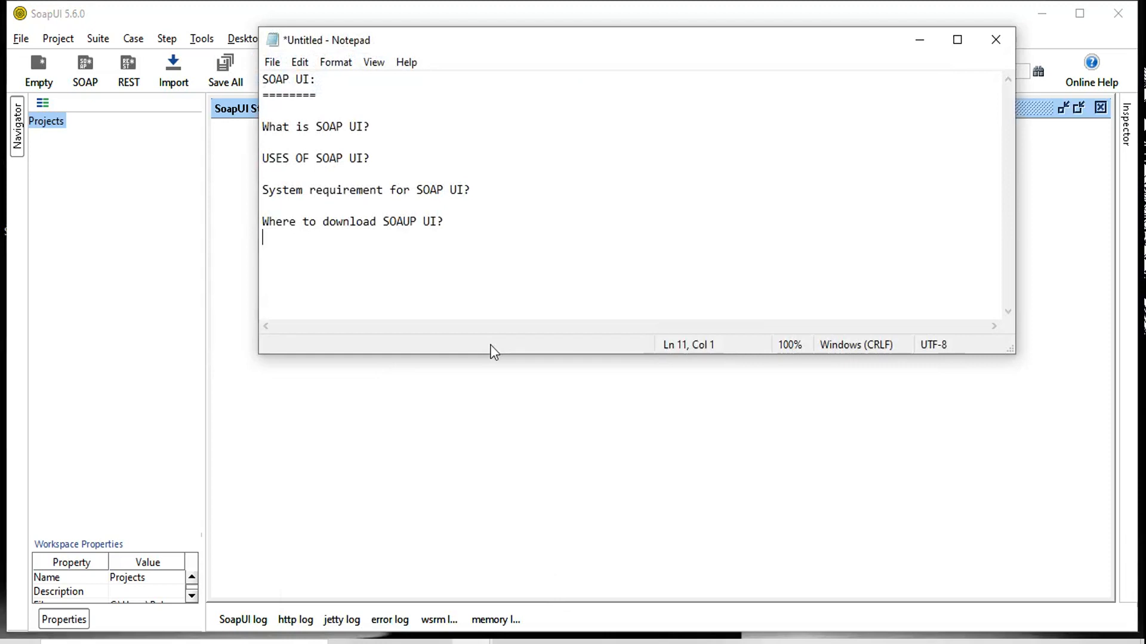
{"action": "key", "text": "Return"}
{"action": "type", "text": "How to install S"}
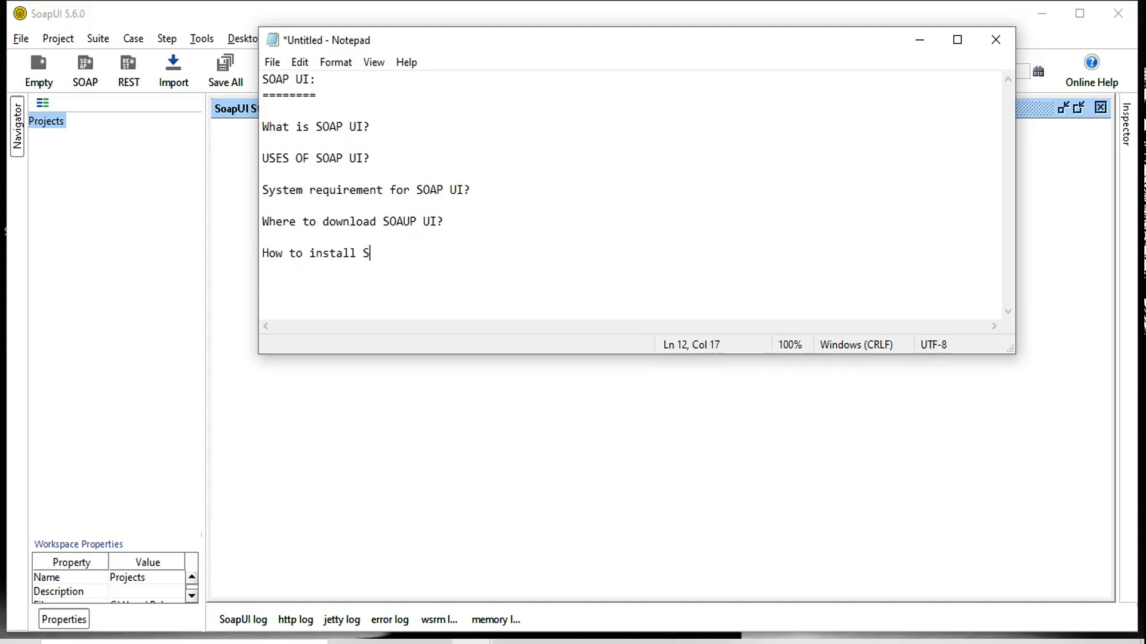
{"action": "type", "text": "OAP UI?"}
{"action": "key", "text": "Return"}
{"action": "key", "text": "Return"}
Add the topic "Availbale Interfaces in SOAP UI?" to the outline, followed by a blank line.
{"action": "type", "text": "S"}
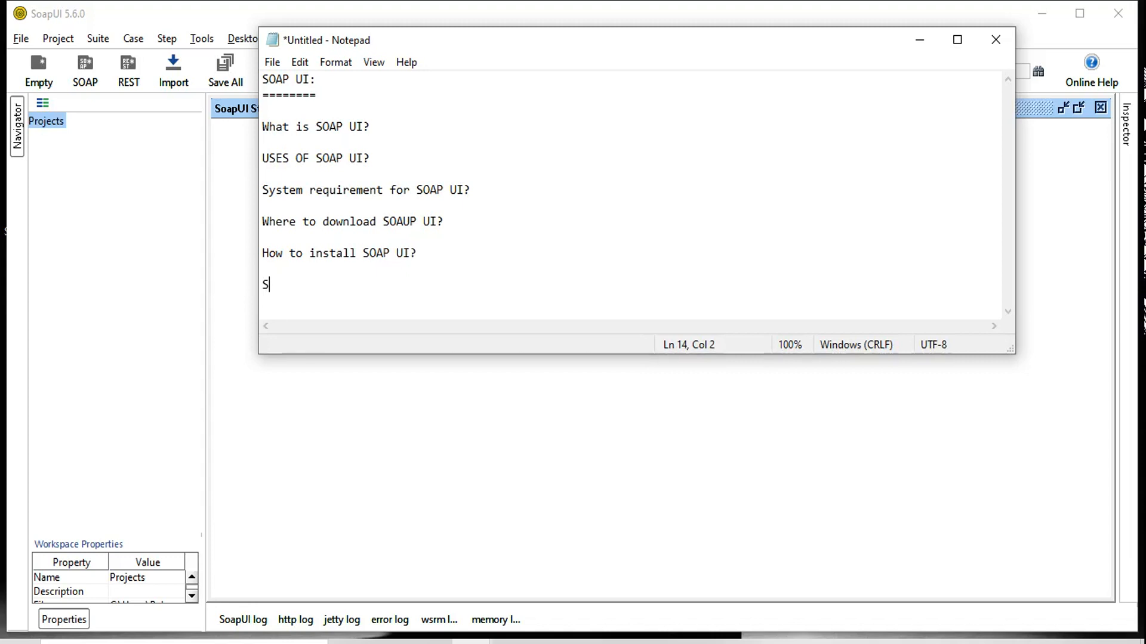
{"action": "type", "text": "O"}
{"action": "key", "text": "BackSpace"}
{"action": "key", "text": "BackSpace"}
{"action": "type", "text": "AV"}
{"action": "key", "text": "BackSpace"}
{"action": "type", "text": "aaail"}
{"action": "key", "text": "BackSpace"}
{"action": "key", "text": "BackSpace"}
{"action": "key", "text": "BackSpace"}
{"action": "key", "text": "BackSpace"}
{"action": "type", "text": "vailbale in"}
{"action": "key", "text": "BackSpace"}
{"action": "key", "text": "BackSpace"}
{"action": "type", "text": "S"}
{"action": "key", "text": "BackSpace"}
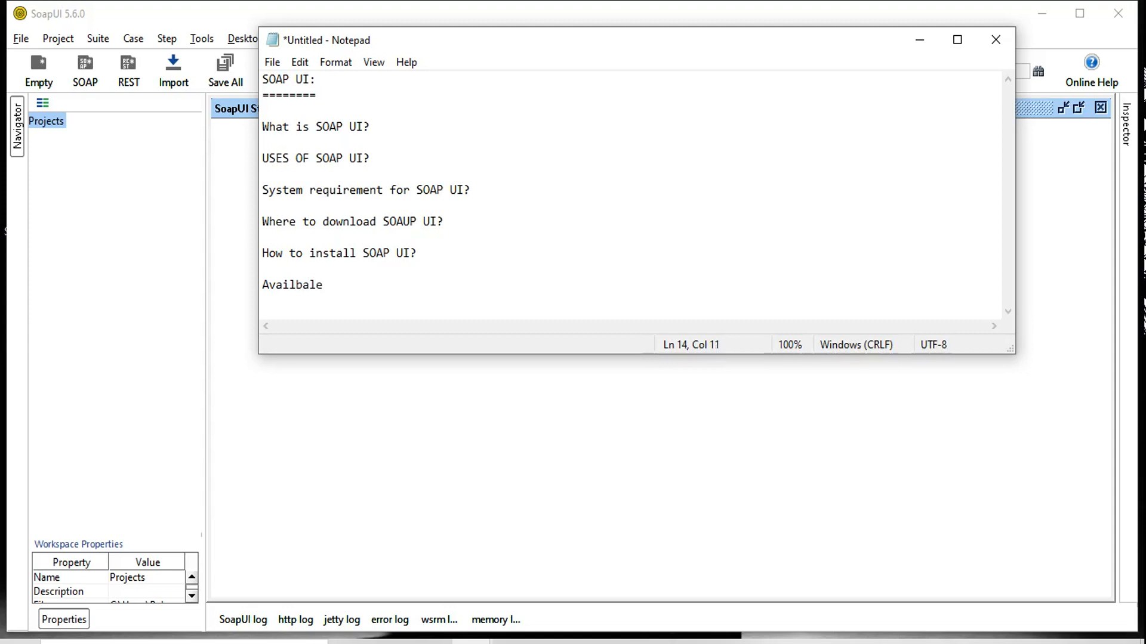
{"action": "type", "text": "I"}
{"action": "key", "text": "BackSpace"}
{"action": "type", "text": "Interfacesi"}
{"action": "key", "text": "BackSpace"}
{"action": "type", "text": "in SOAP "}
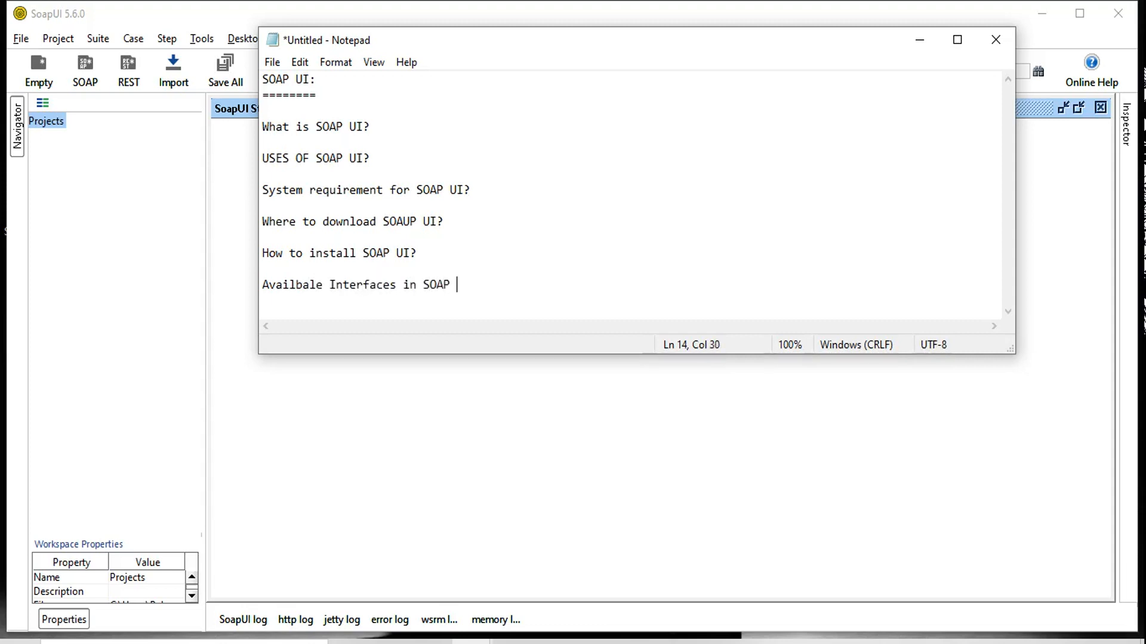
{"action": "type", "text": "UI?"}
{"action": "key", "text": "Return"}
{"action": "key", "text": "Return"}
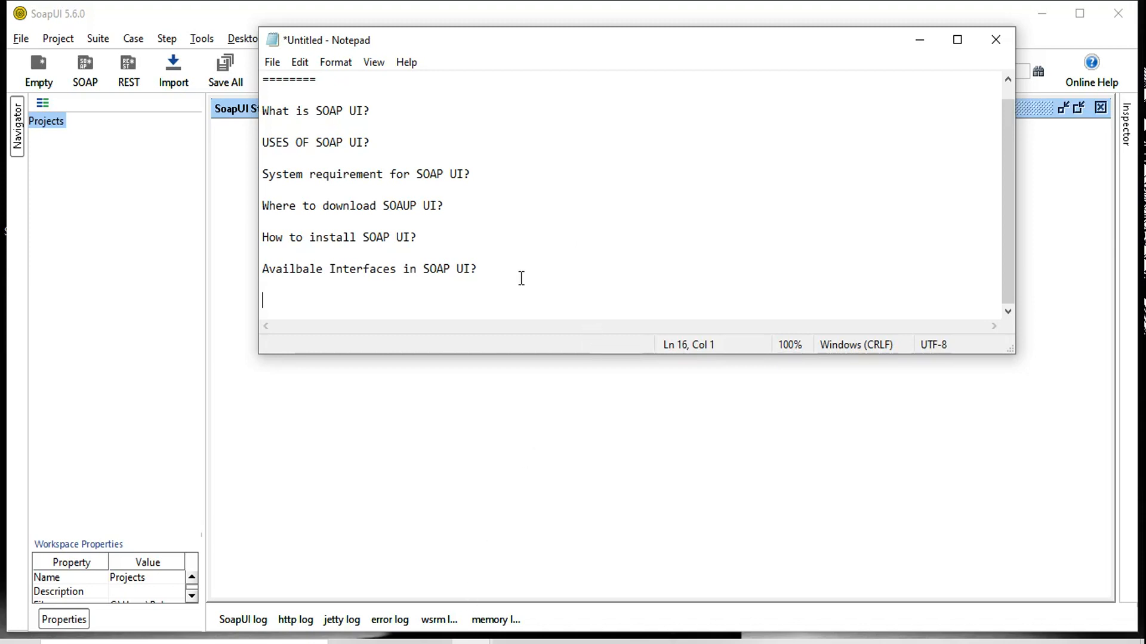
{"action": "left_click", "coordinate": [128, 203]}
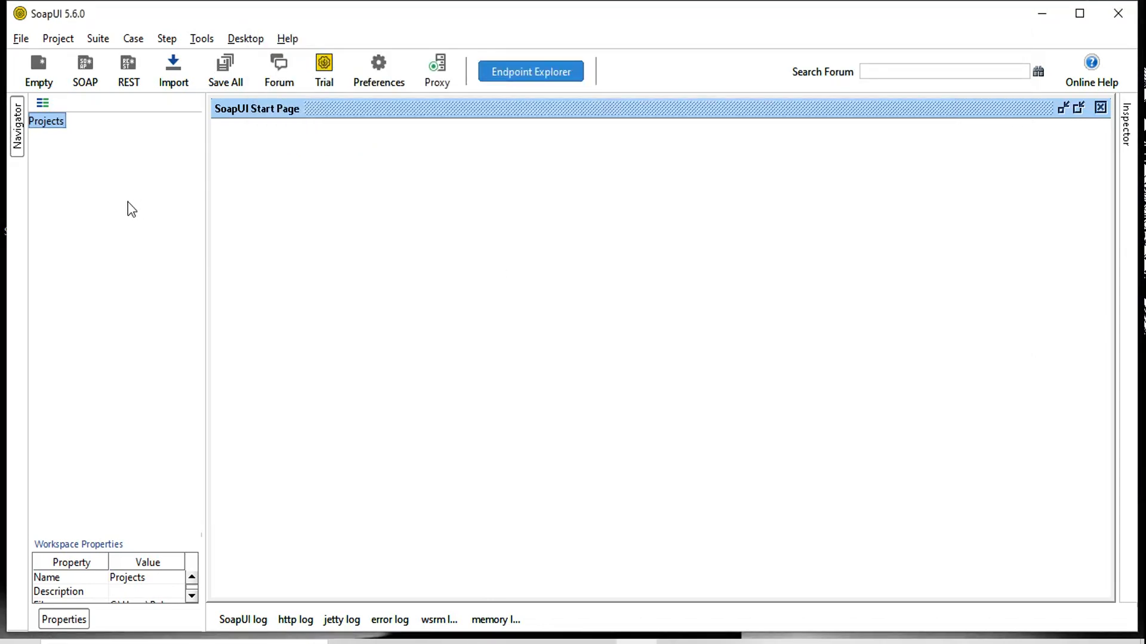
{"action": "left_click", "coordinate": [471, 642]}
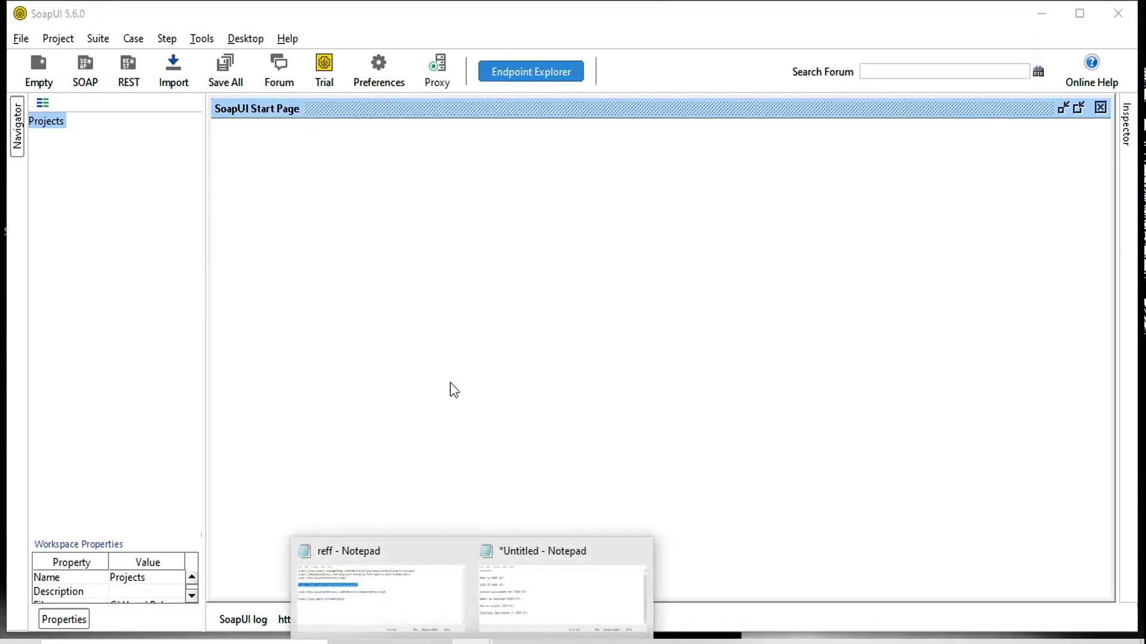
{"action": "left_click", "coordinate": [366, 614]}
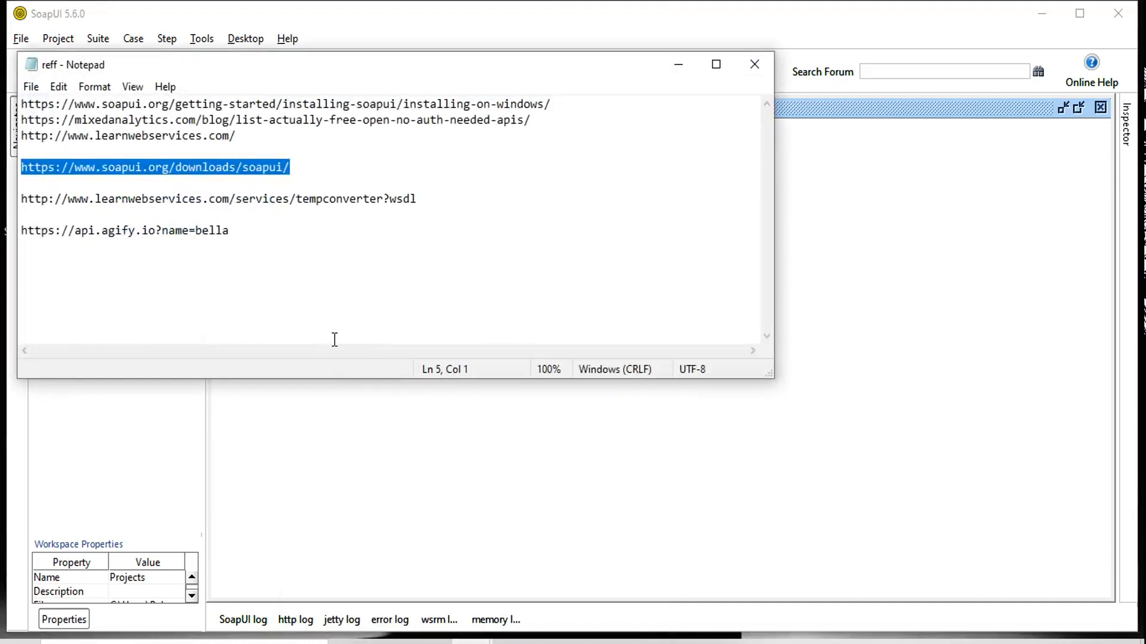
{"action": "left_click", "coordinate": [425, 199]}
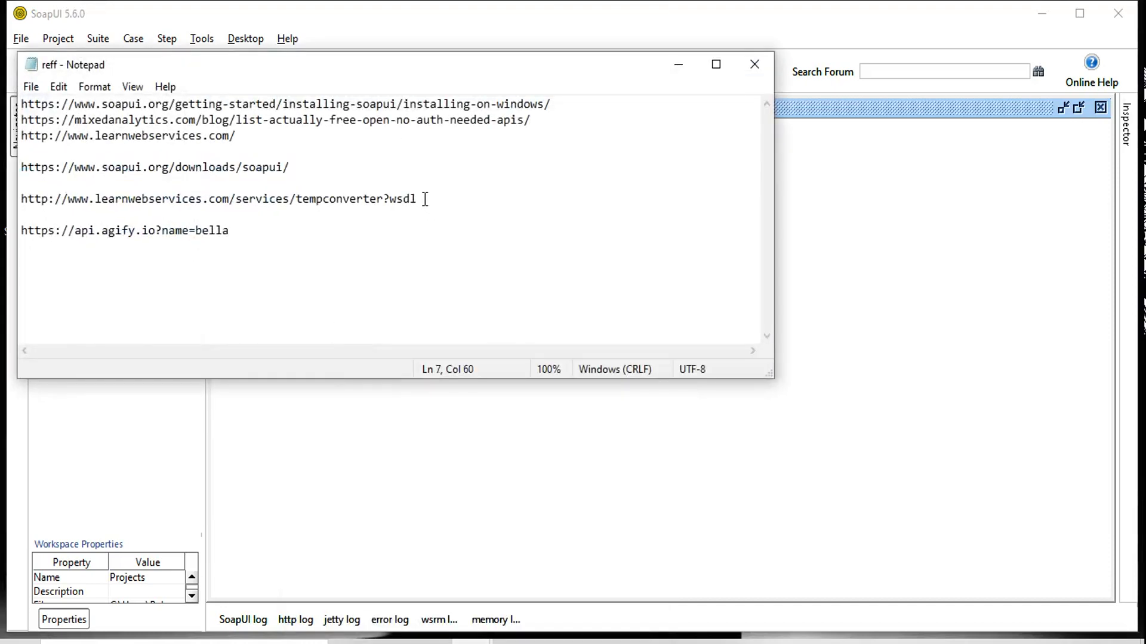
{"action": "key", "text": "shift+Home"}
{"action": "key", "text": "ctrl+c"}
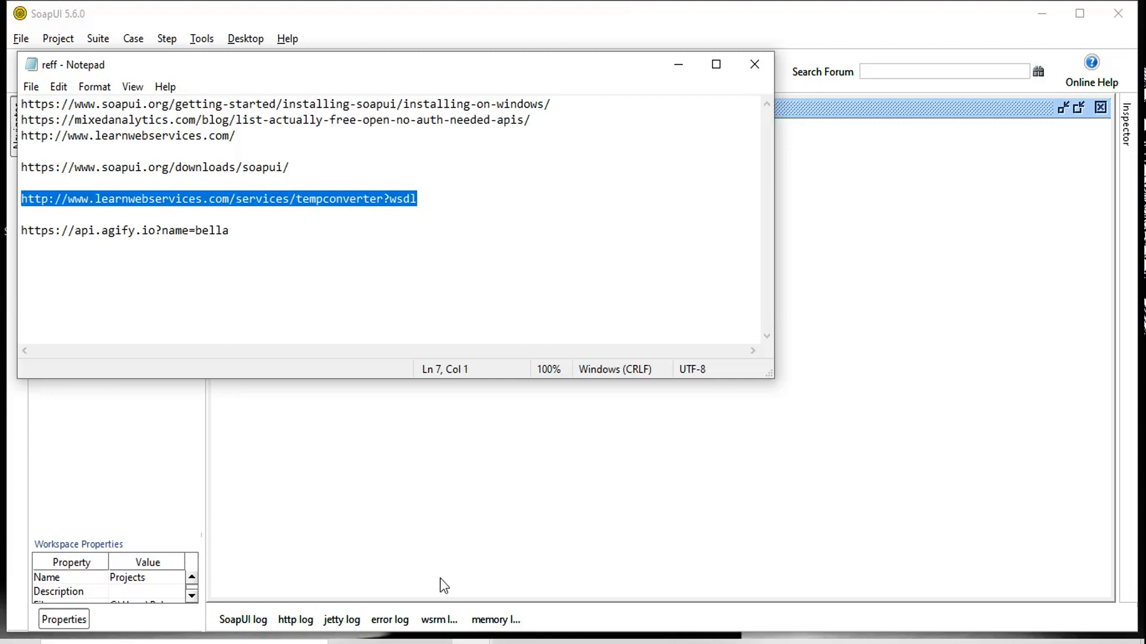
{"action": "left_click", "coordinate": [595, 642]}
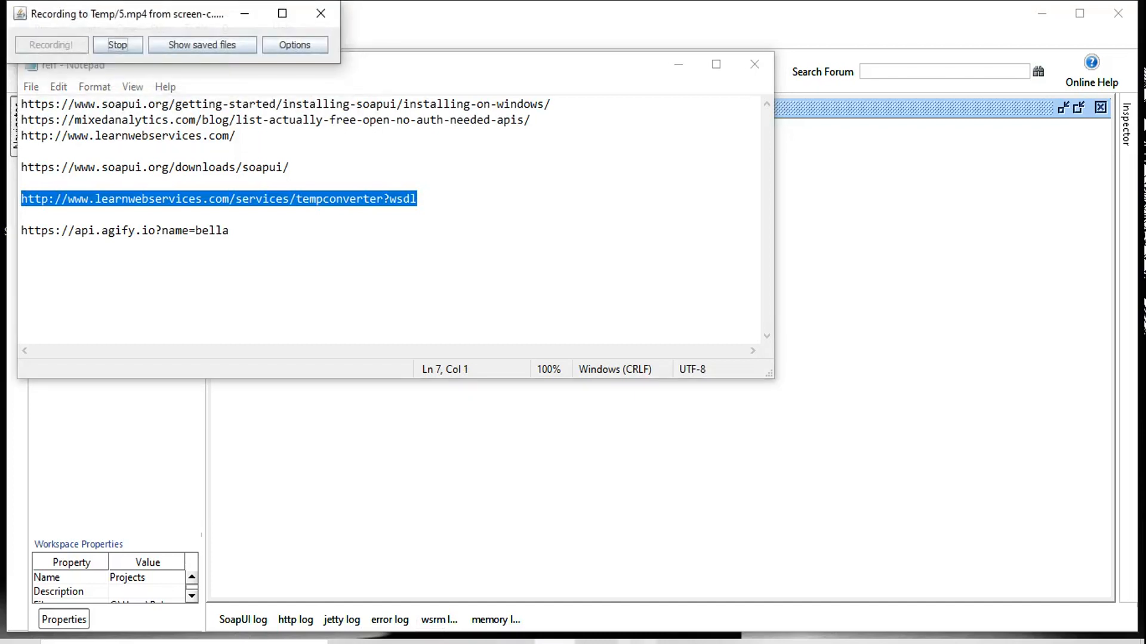
{"action": "left_click", "coordinate": [637, 642]}
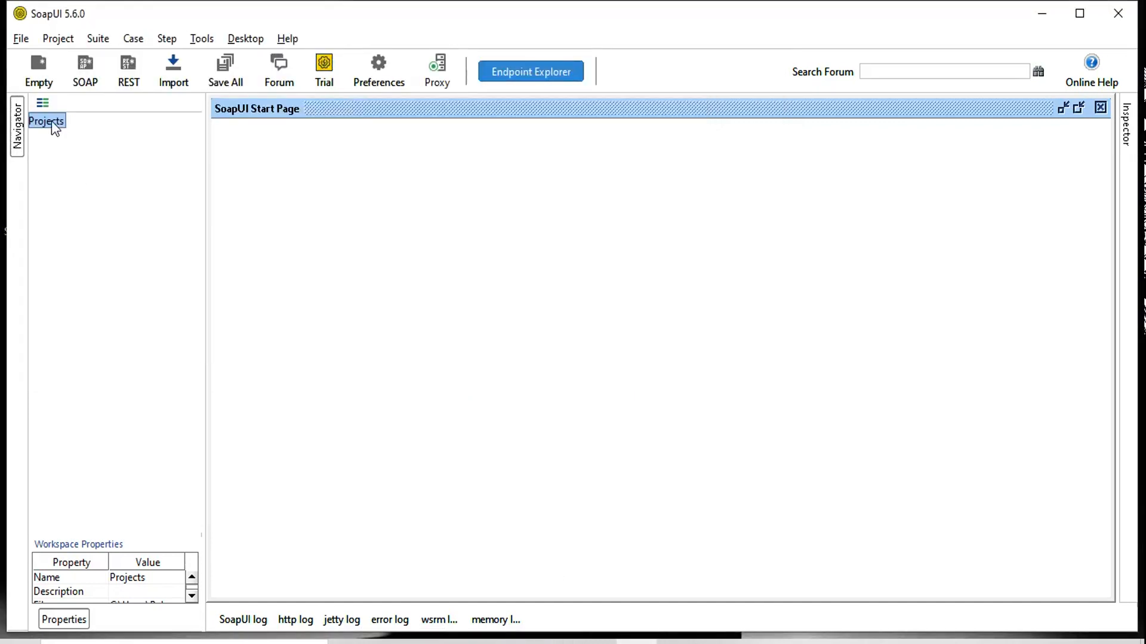
Show the temperature converter WSDL address in the reff Notepad file again, and minimise that window.
{"action": "left_click", "coordinate": [472, 642]}
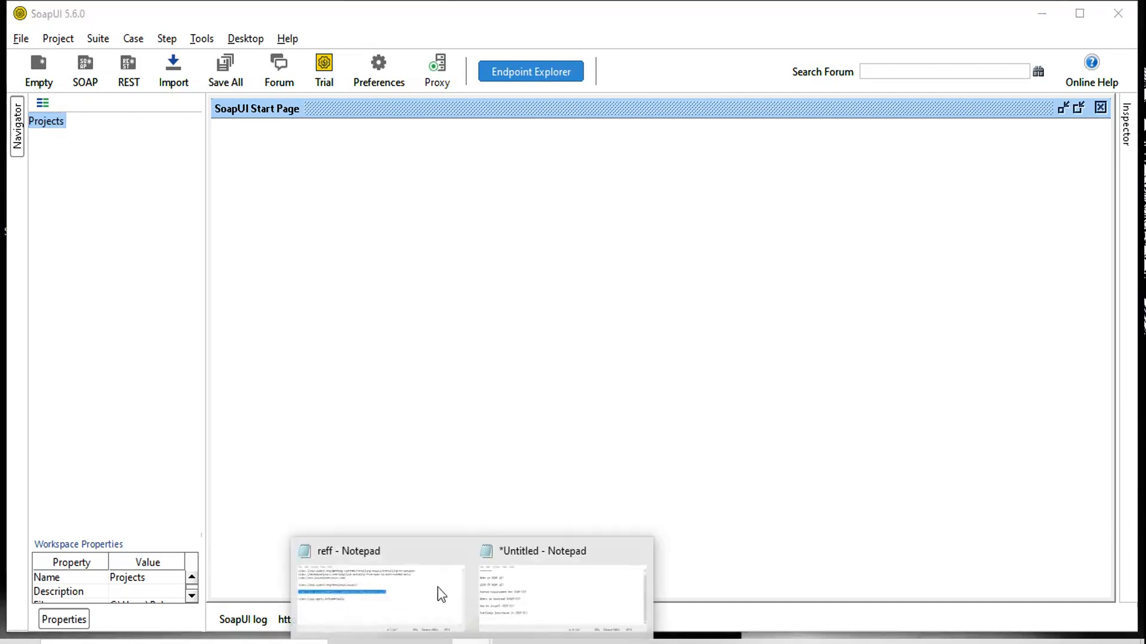
{"action": "left_click", "coordinate": [370, 610]}
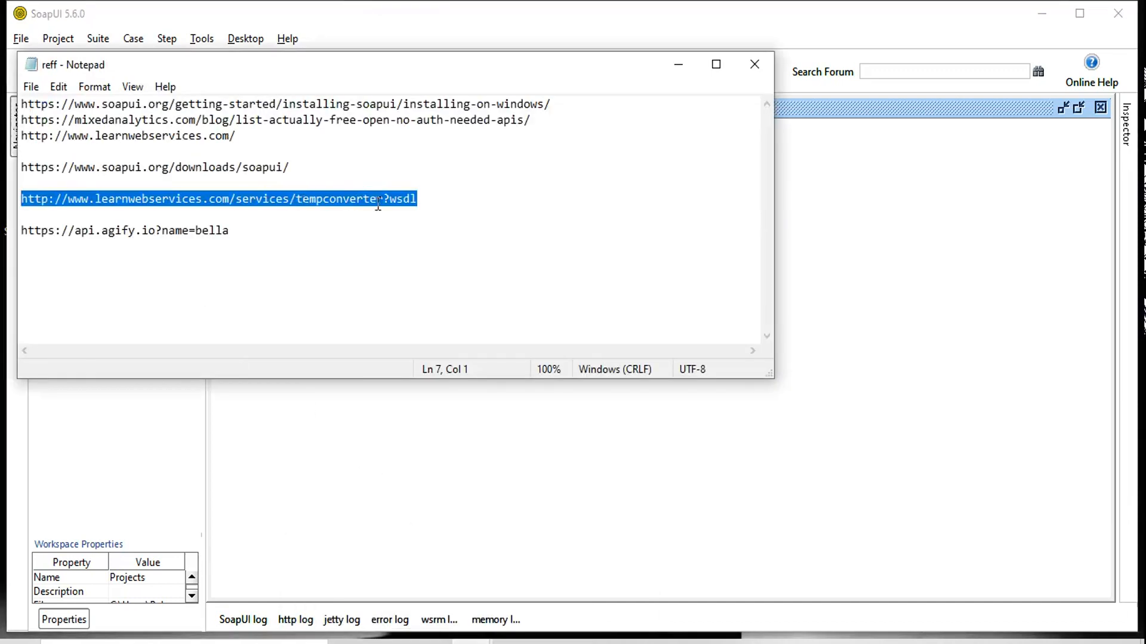
{"action": "left_click", "coordinate": [680, 66]}
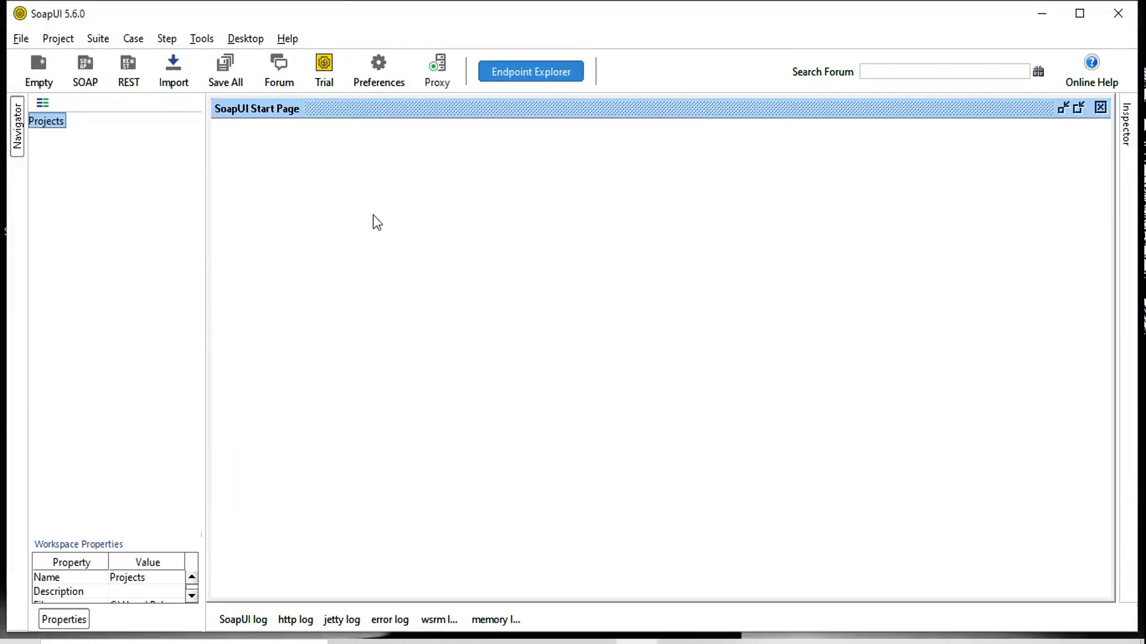
{"action": "left_click", "coordinate": [84, 76]}
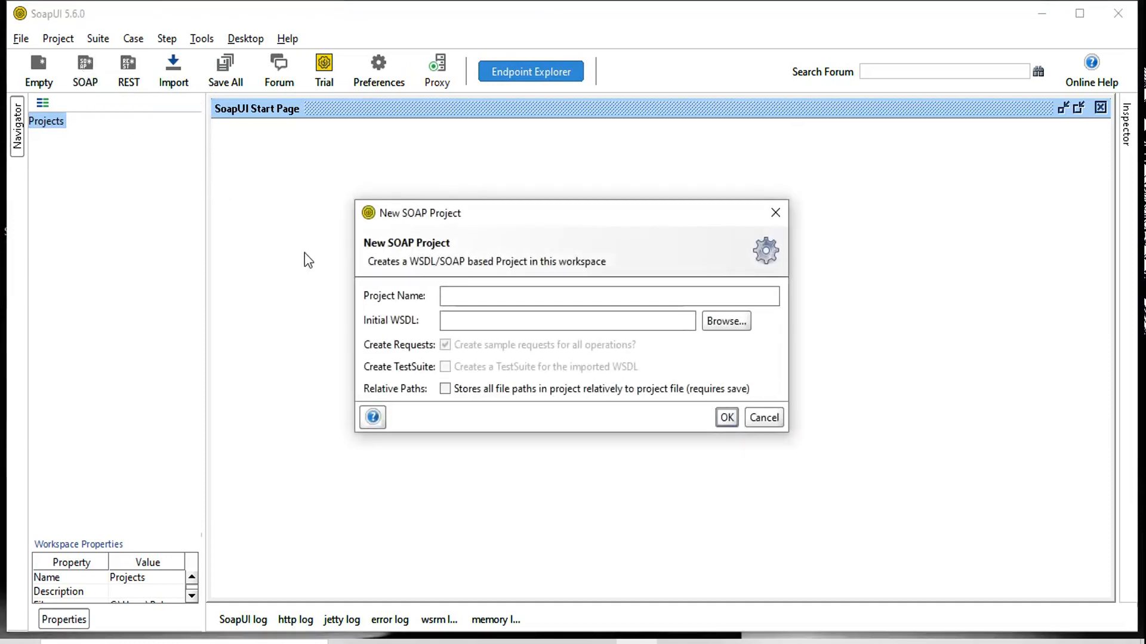
{"action": "left_click", "coordinate": [453, 320]}
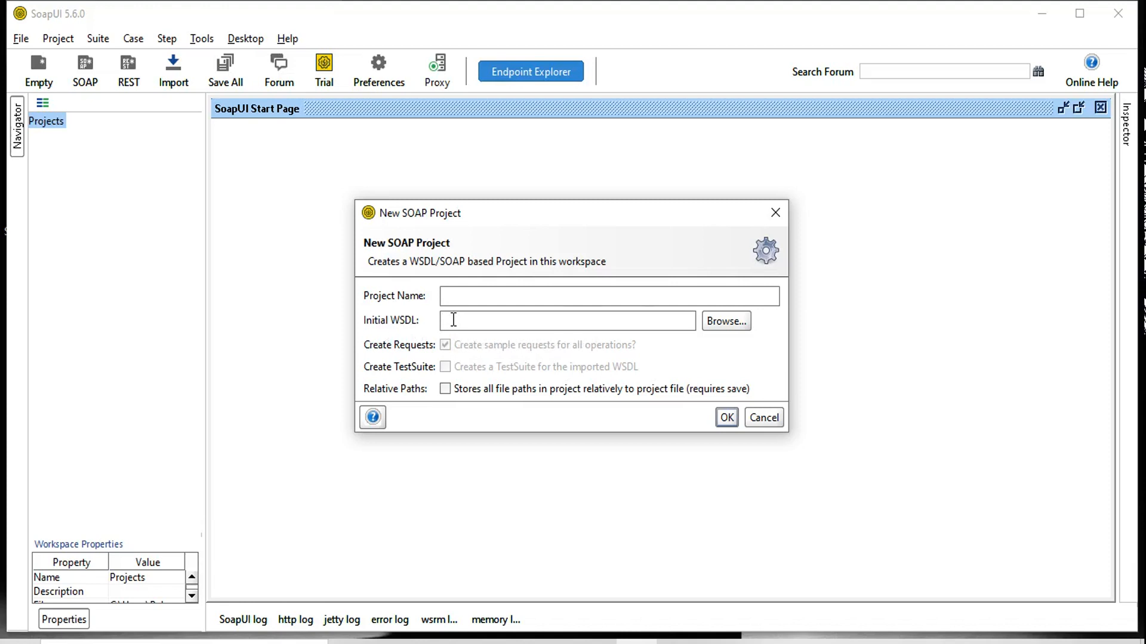
{"action": "key", "text": "ctrl+v"}
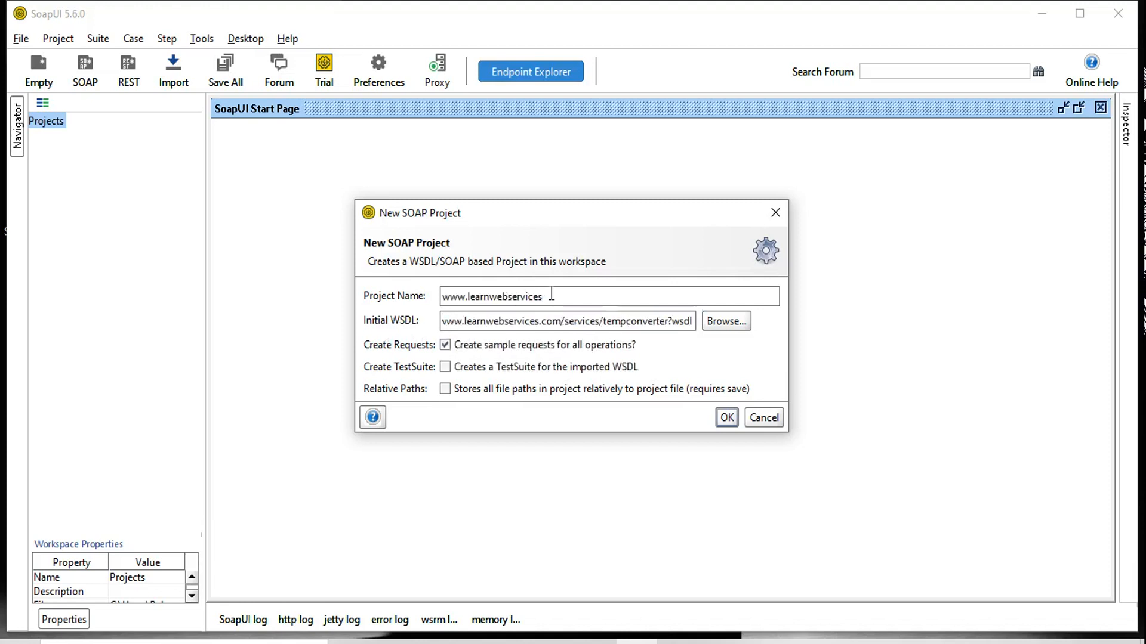
Name the project "SOAP Service" and create it with sample requests for all operations.
{"action": "left_click", "coordinate": [552, 293]}
{"action": "key", "text": "ctrl+a"}
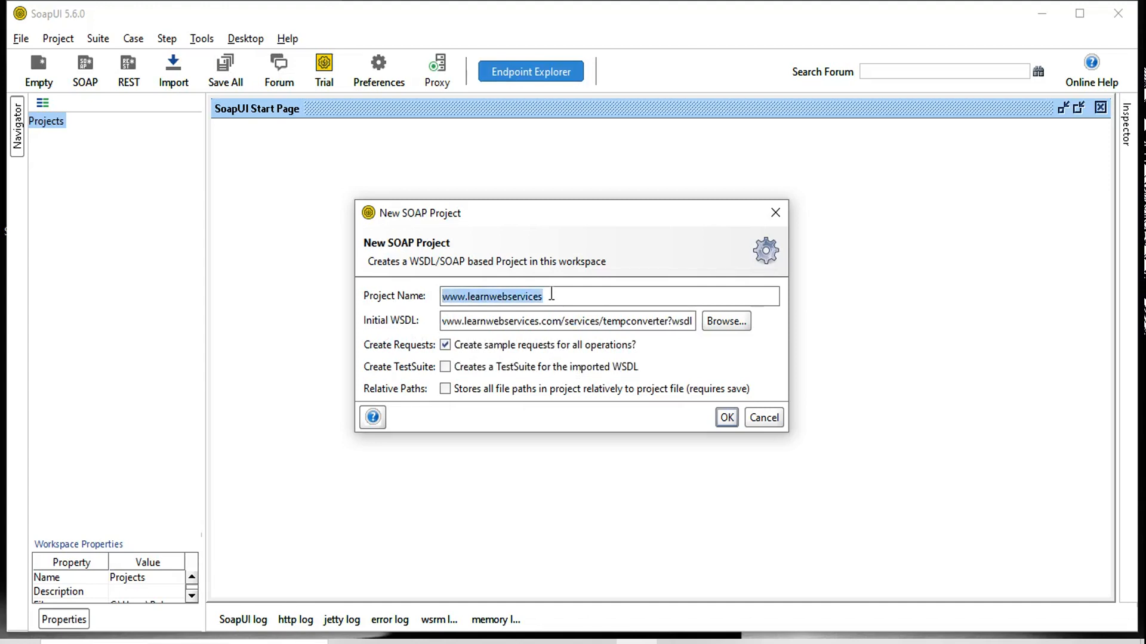
{"action": "left_click", "coordinate": [551, 293]}
{"action": "type", "text": "Web"}
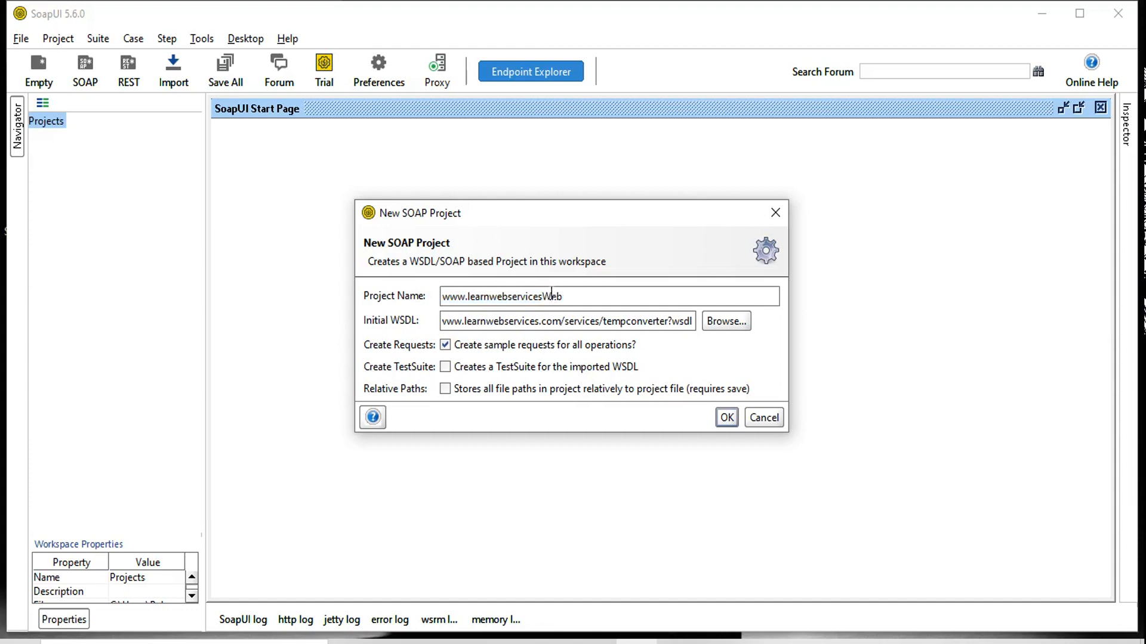
{"action": "key", "text": "ctrl+a"}
{"action": "type", "text": "WebS"}
{"action": "key", "text": "BackSpace"}
{"action": "key", "text": "BackSpace"}
{"action": "key", "text": "BackSpace"}
{"action": "key", "text": "BackSpace"}
{"action": "type", "text": "SOAP Service"}
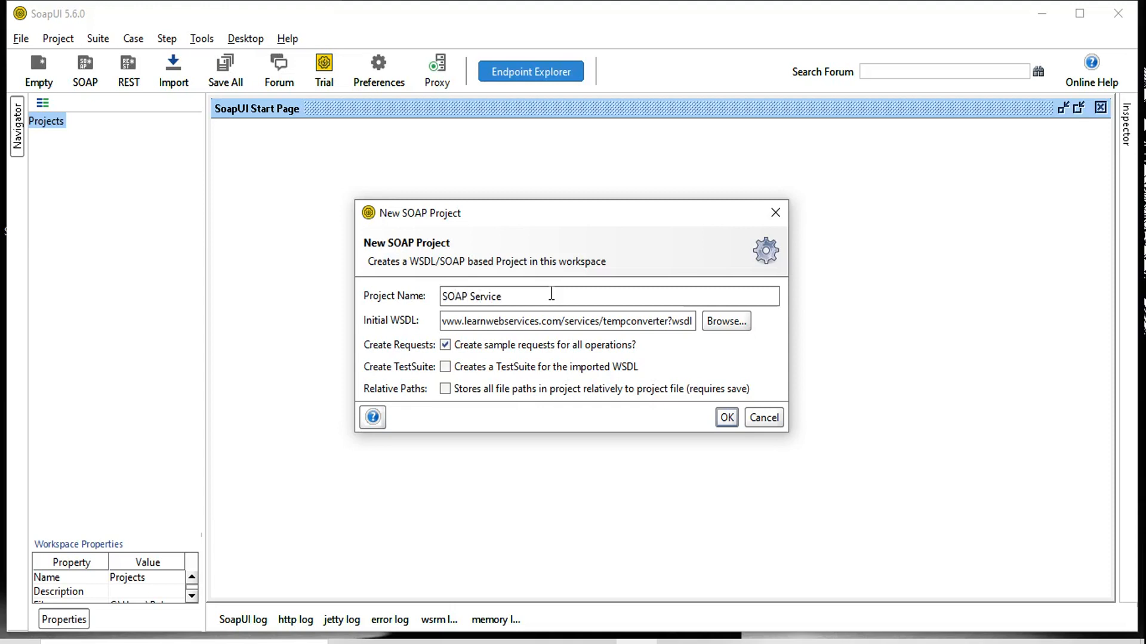
{"action": "left_click", "coordinate": [732, 417]}
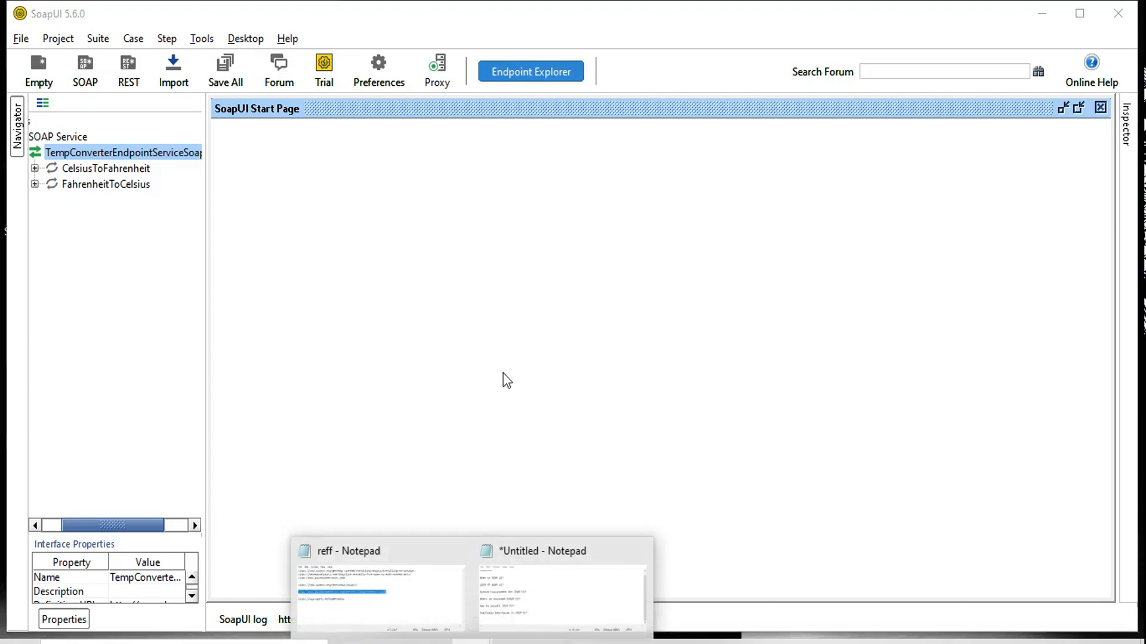
Switch to the untitled Notepad outline and add the topic "Create SOAP UI Porject?" at its end.
{"action": "left_click", "coordinate": [358, 619]}
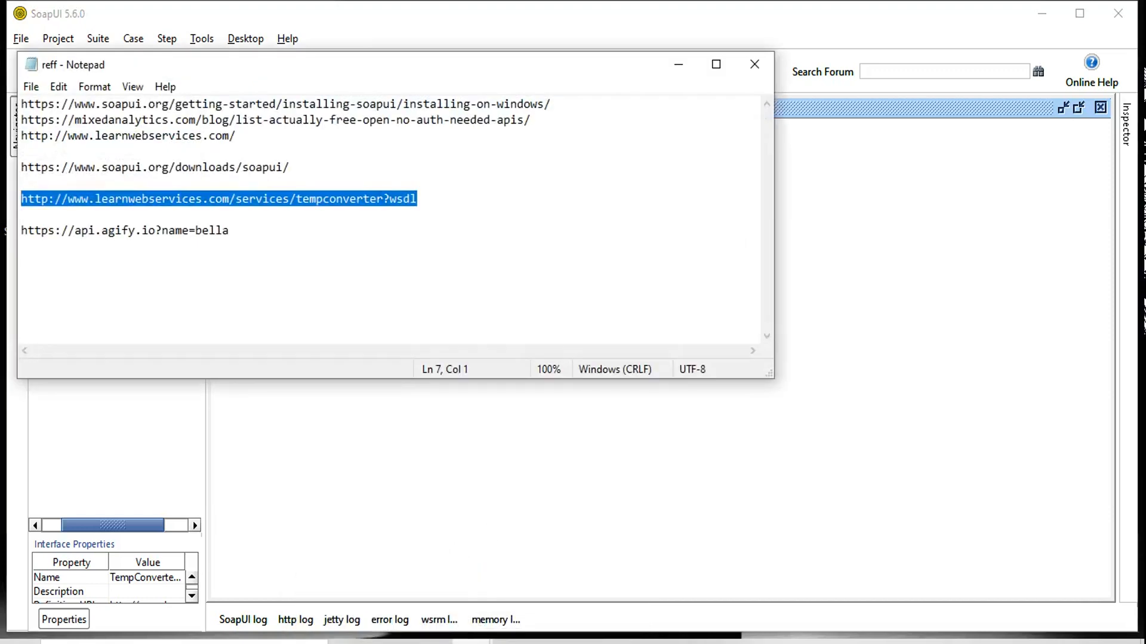
{"action": "mouse_move", "coordinate": [474, 634]}
{"action": "left_click", "coordinate": [549, 601]}
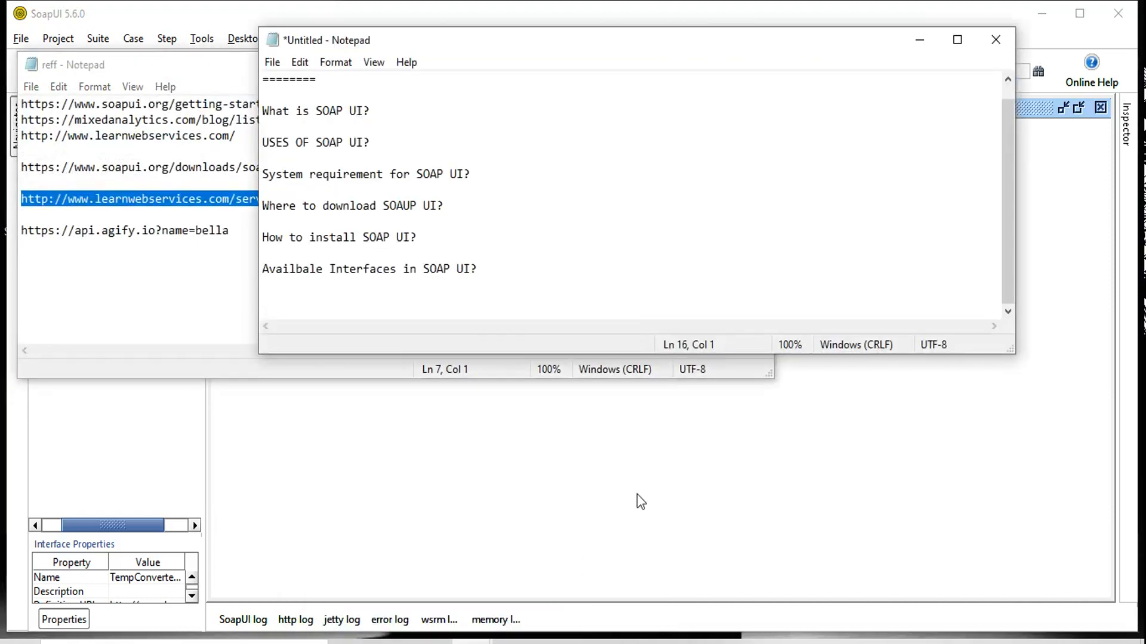
{"action": "key", "text": "Return"}
{"action": "type", "text": "Wh"}
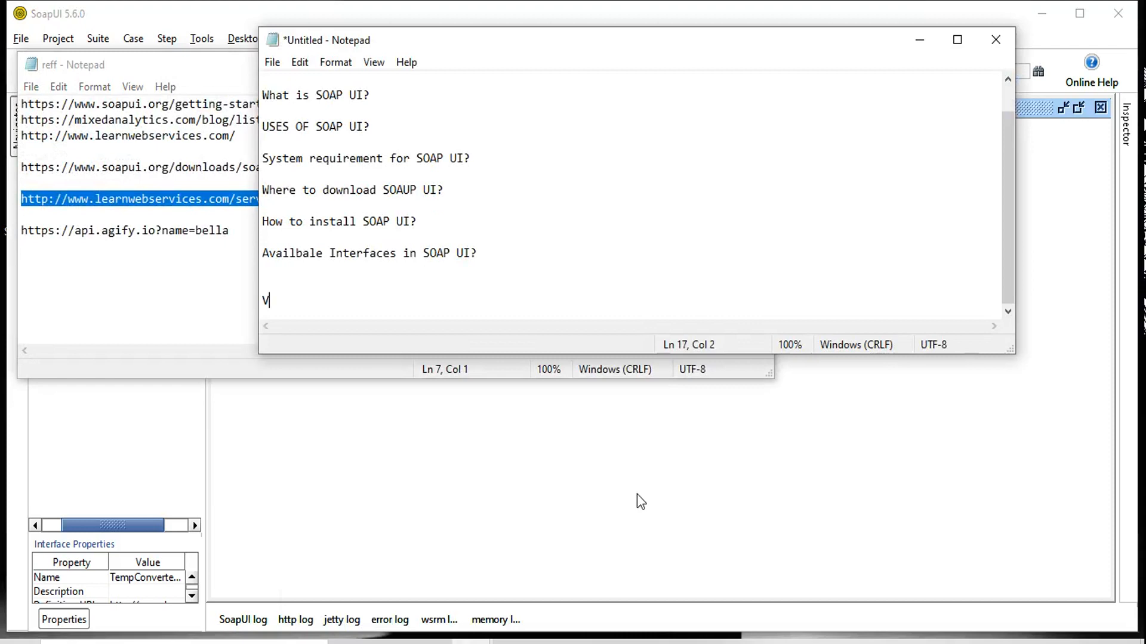
{"action": "key", "text": "BackSpace"}
{"action": "key", "text": "BackSpace"}
{"action": "type", "text": "Create SOAP UI"}
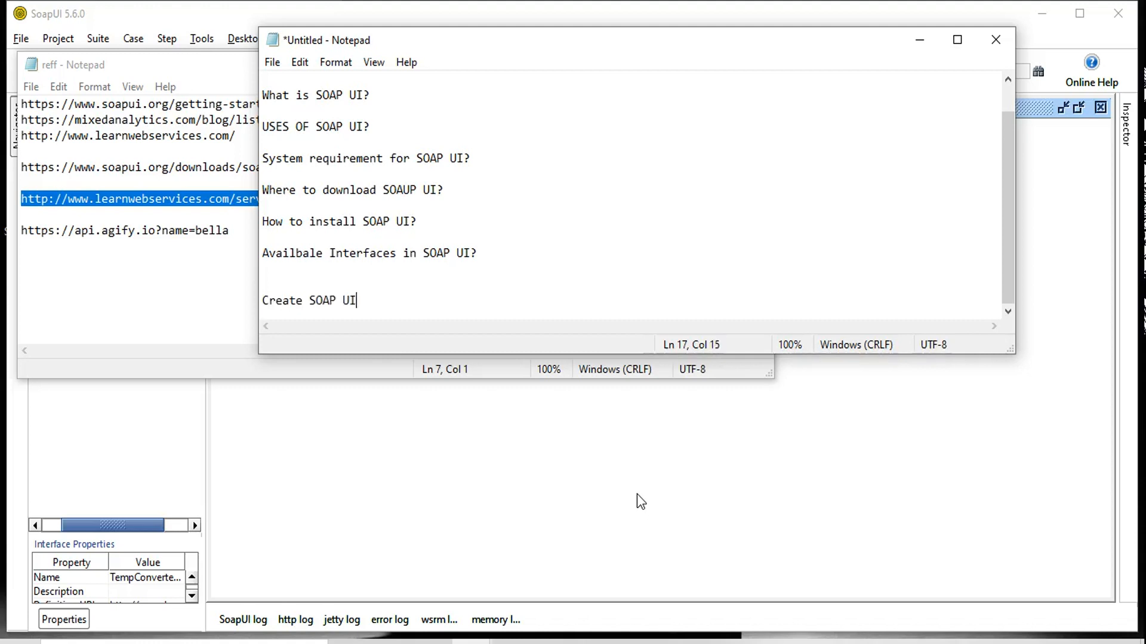
{"action": "type", "text": " Porject?"}
{"action": "key", "text": "Return"}
{"action": "key", "text": "Return"}
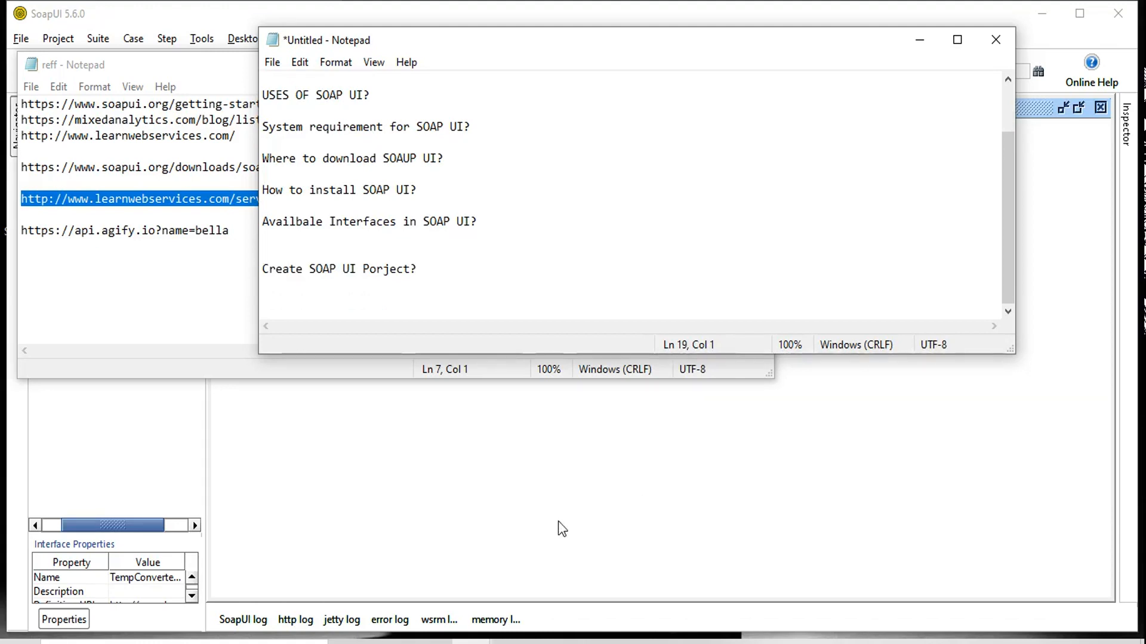
Return to SoapUI, expand the CelsiusToFahrenheit and FahrenheitToCelsius operations, and open Request 1 of CelsiusToFahrenheit.
{"action": "left_click", "coordinate": [561, 485]}
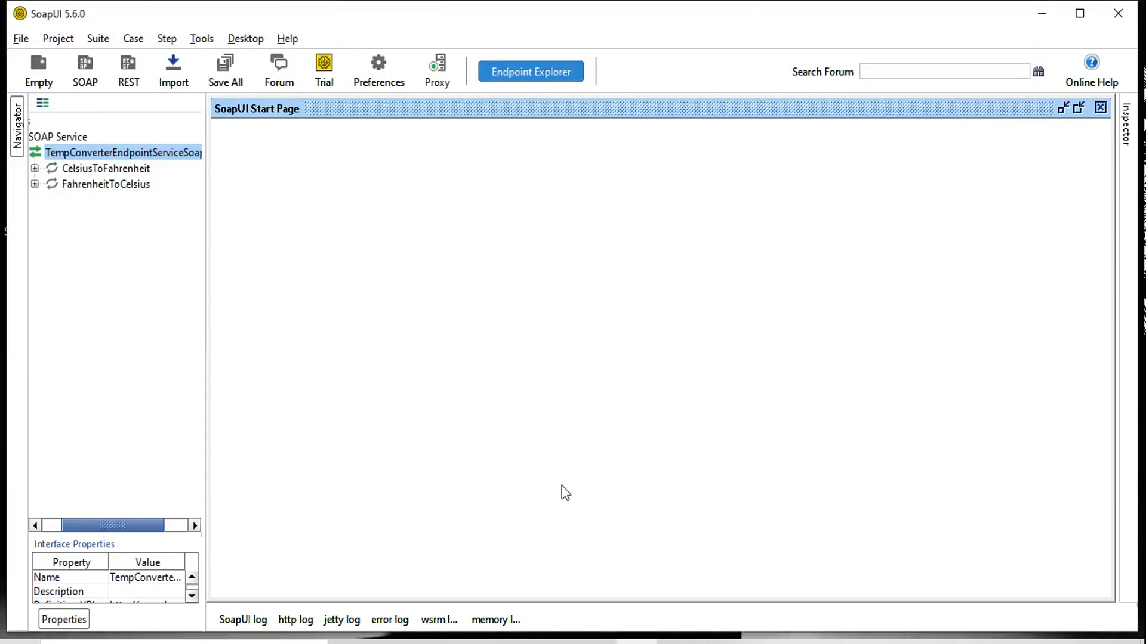
{"action": "left_click", "coordinate": [34, 169]}
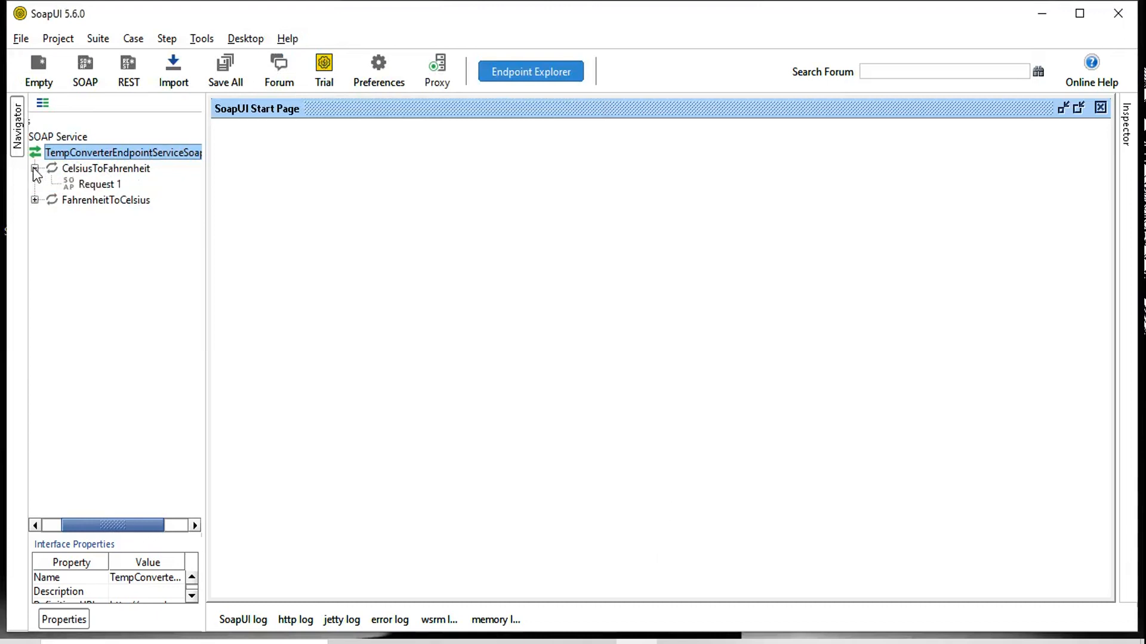
{"action": "left_click", "coordinate": [35, 201]}
{"action": "left_click", "coordinate": [101, 184]}
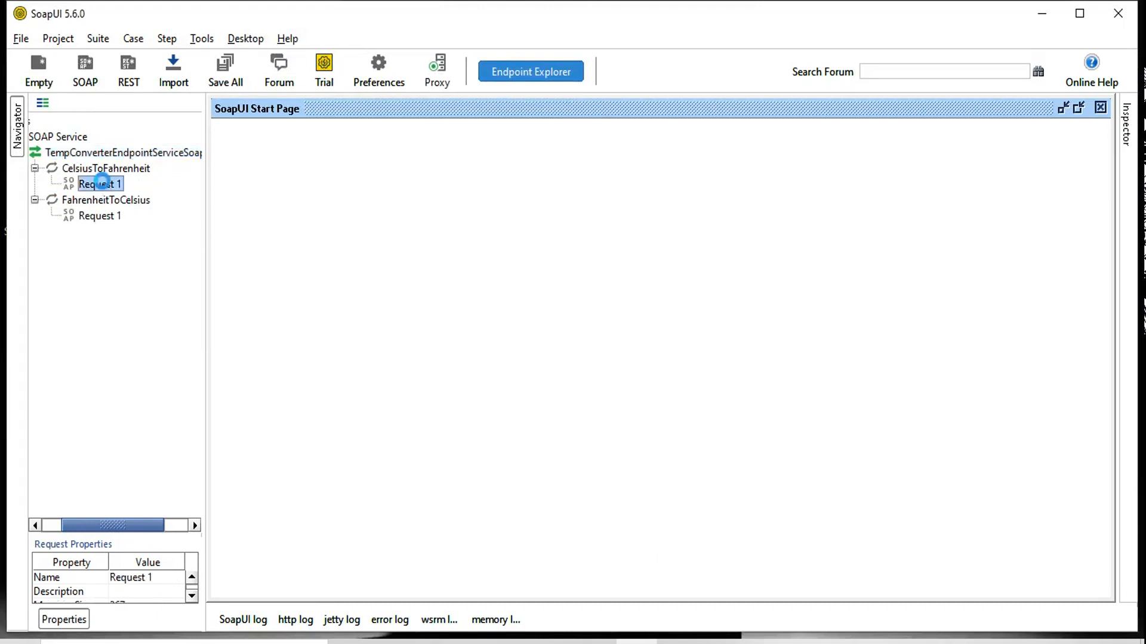
{"action": "double_click", "coordinate": [101, 184]}
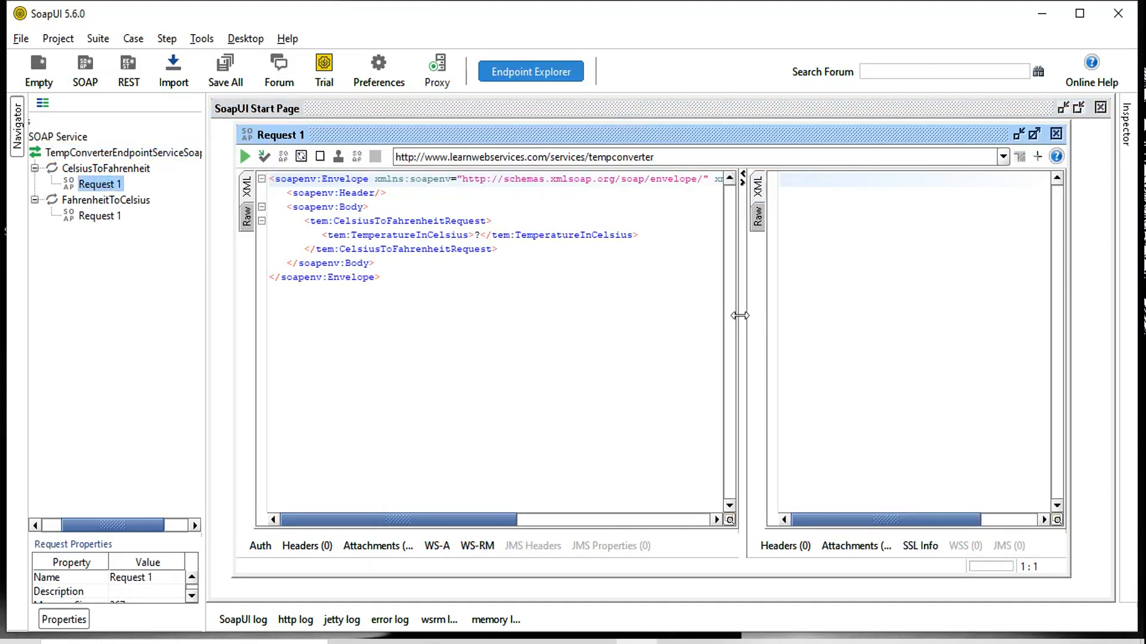
Set TemperatureInCelsius to 36 in the CelsiusToFahrenheit request, submit it and widen the response area.
{"action": "left_click_drag", "start_coordinate": [740, 316], "coordinate": [681, 315]}
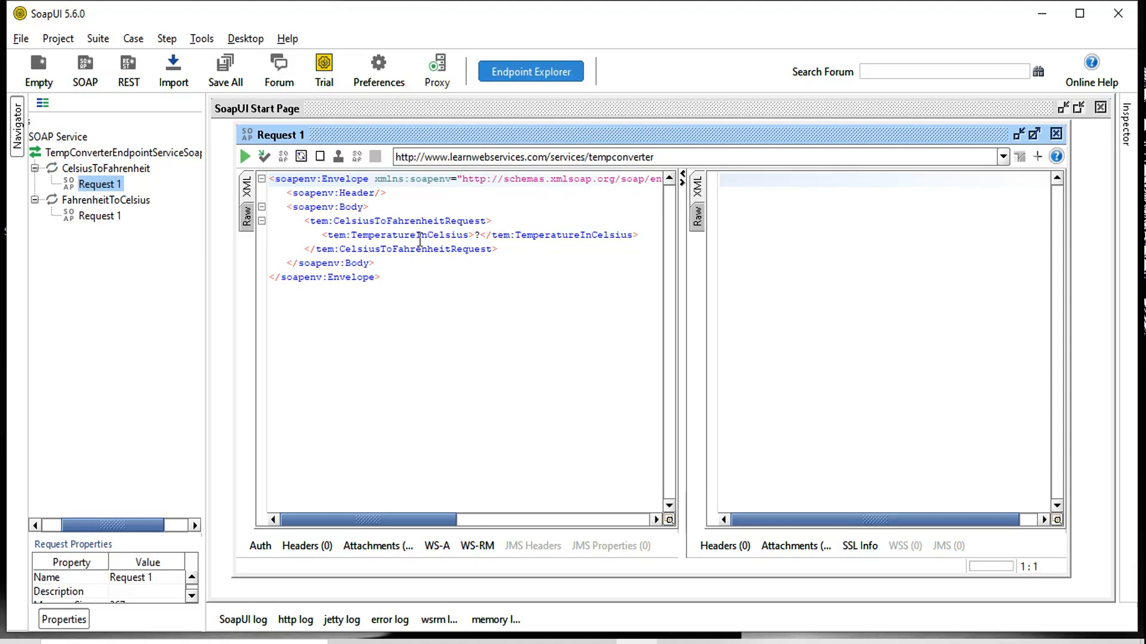
{"action": "left_click", "coordinate": [480, 236]}
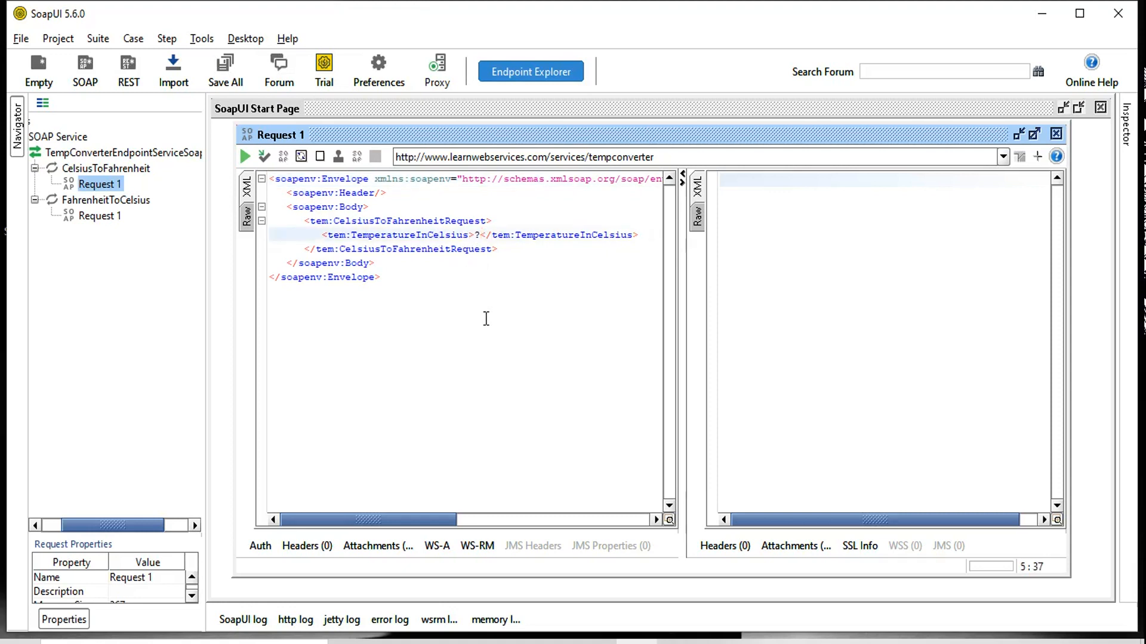
{"action": "key", "text": "BackSpace"}
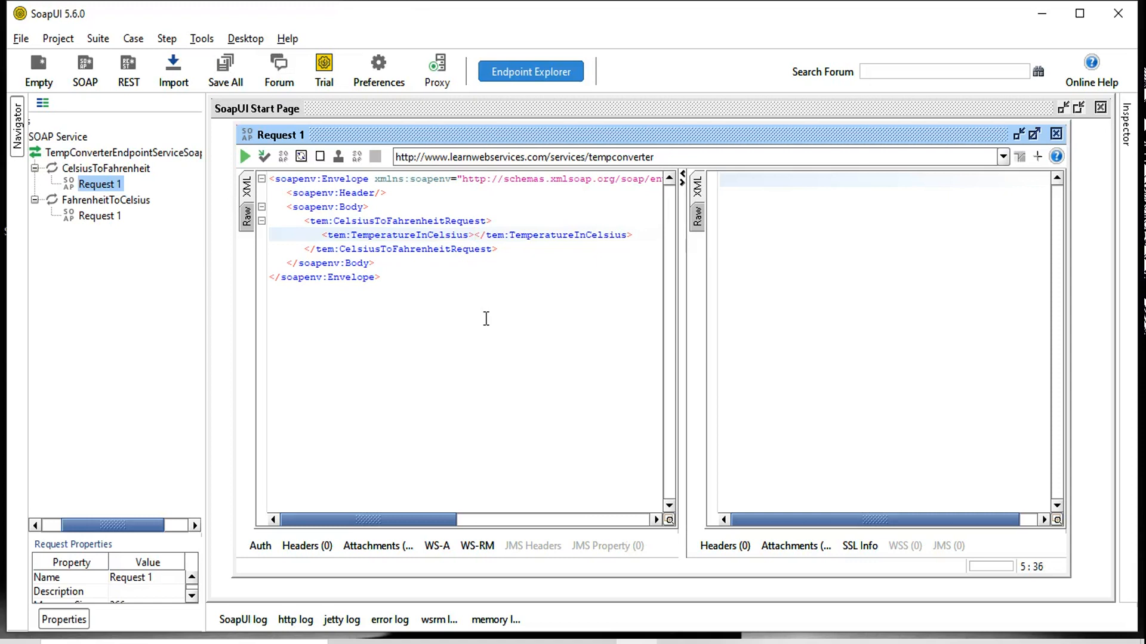
{"action": "type", "text": "36"}
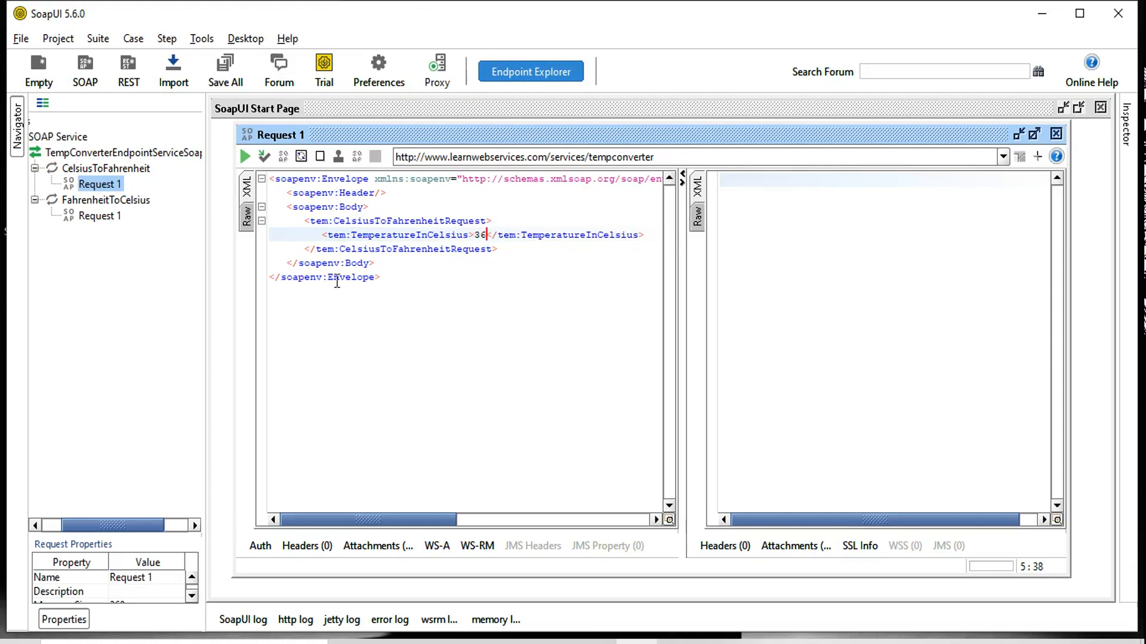
{"action": "left_click", "coordinate": [245, 159]}
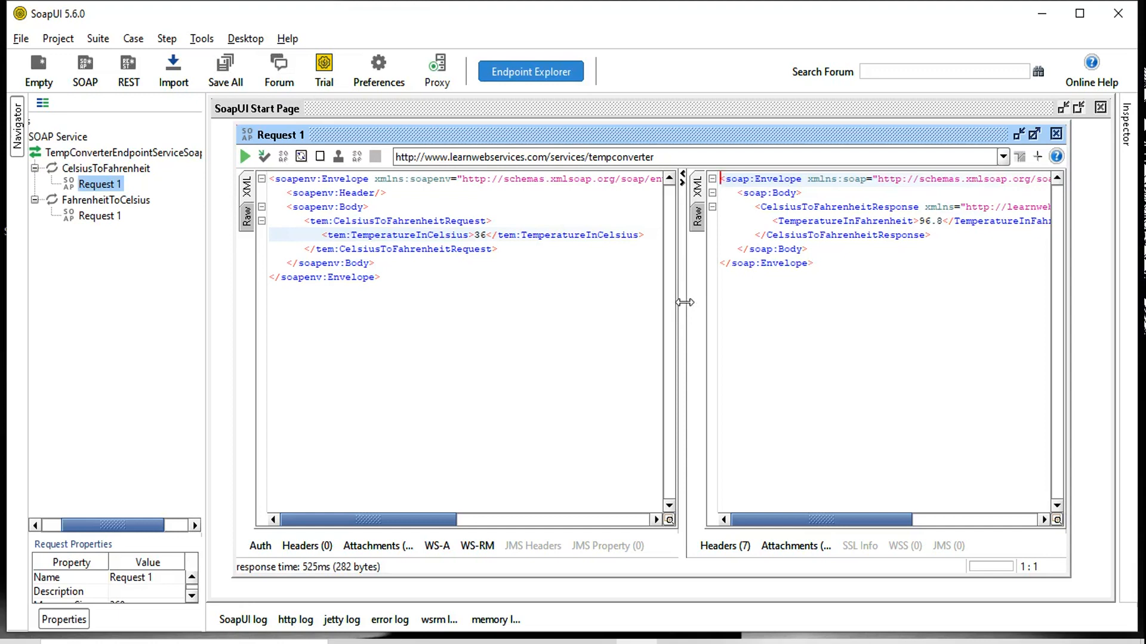
{"action": "left_click_drag", "start_coordinate": [684, 303], "coordinate": [618, 299]}
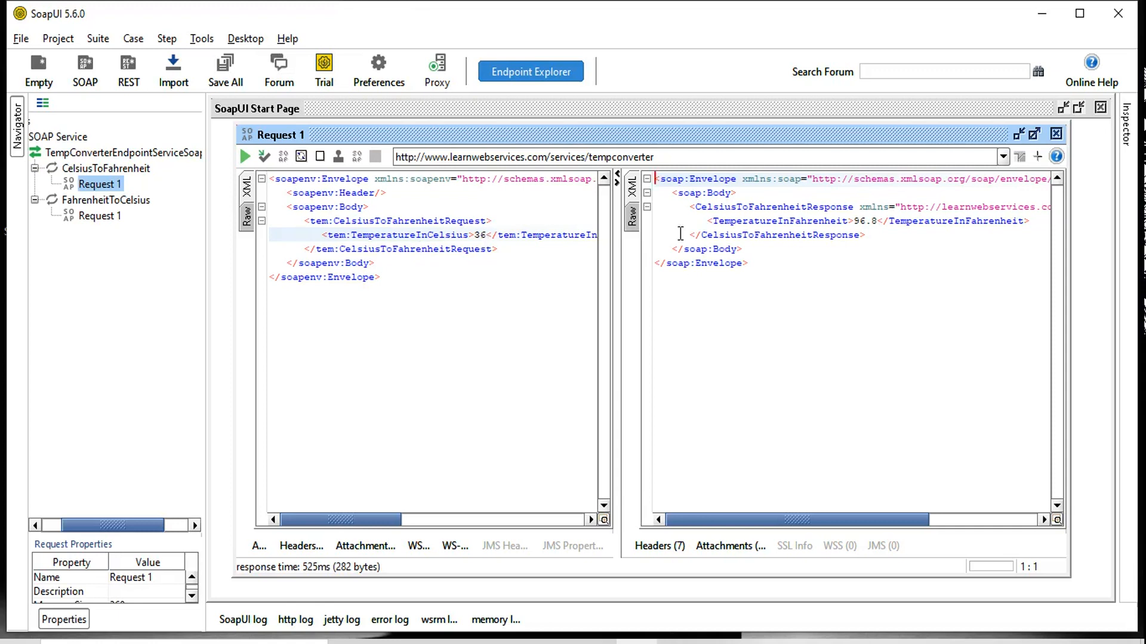
Open Request 1 of FahrenheitToCelsius, submit it with TemperatureInFahrenheit set to 100, and show request and response side by side.
{"action": "double_click", "coordinate": [88, 217]}
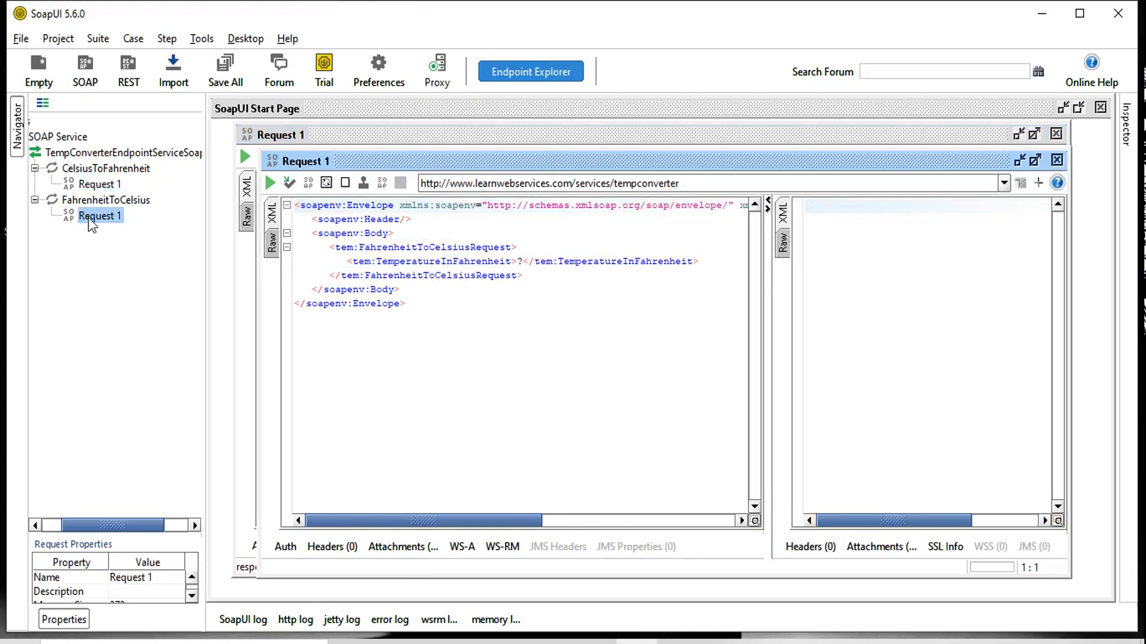
{"action": "left_click", "coordinate": [525, 259]}
{"action": "key", "text": "BackSpace"}
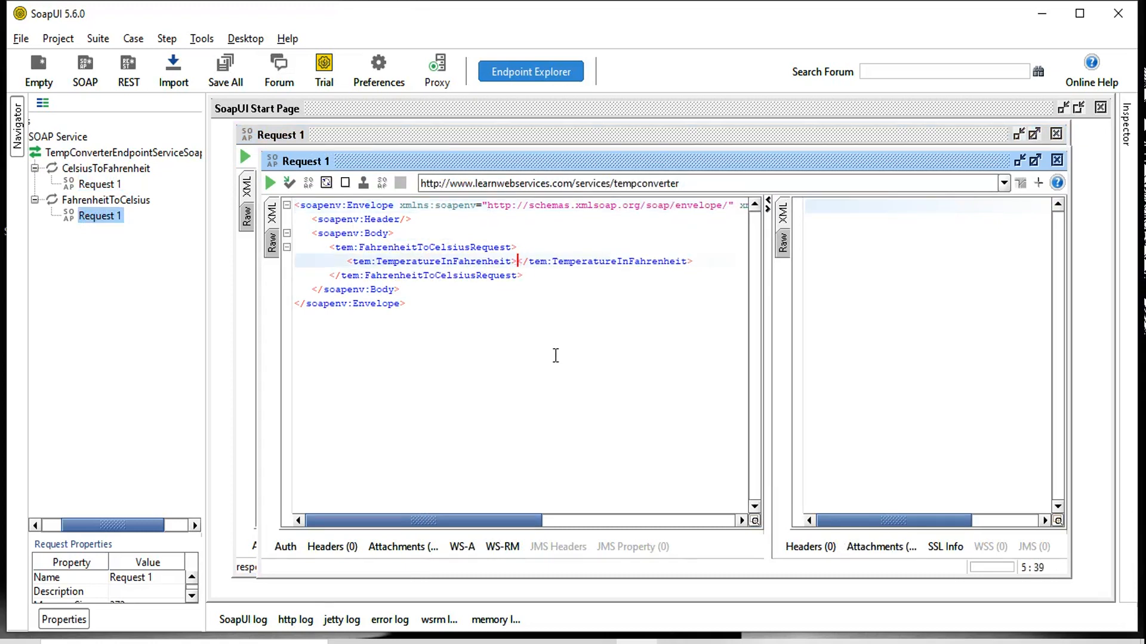
{"action": "type", "text": "100"}
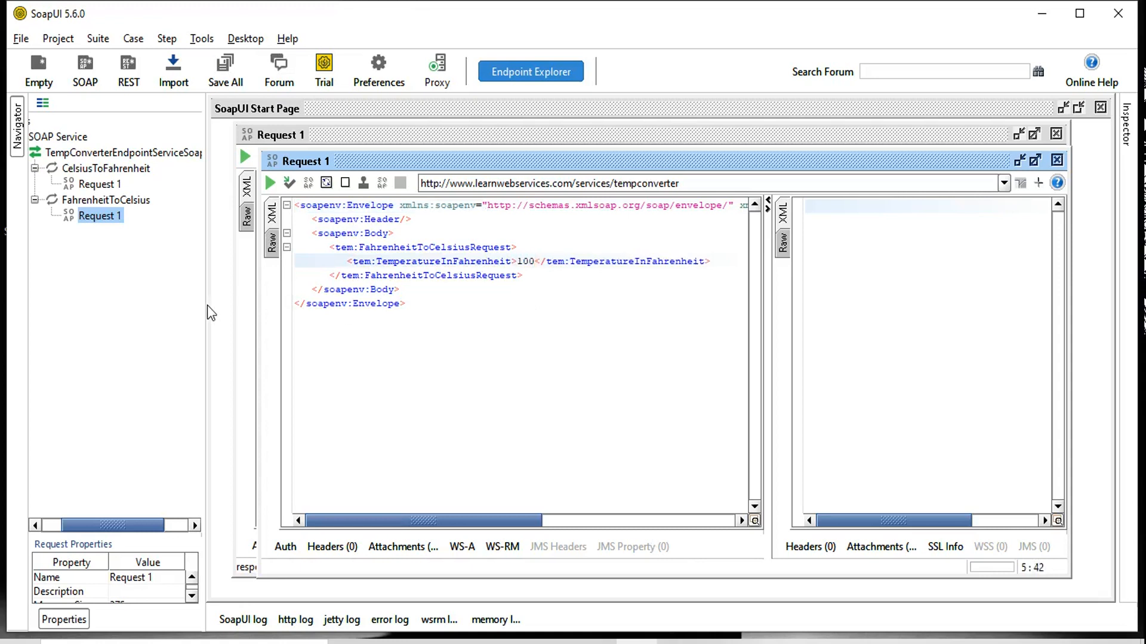
{"action": "left_click", "coordinate": [269, 183]}
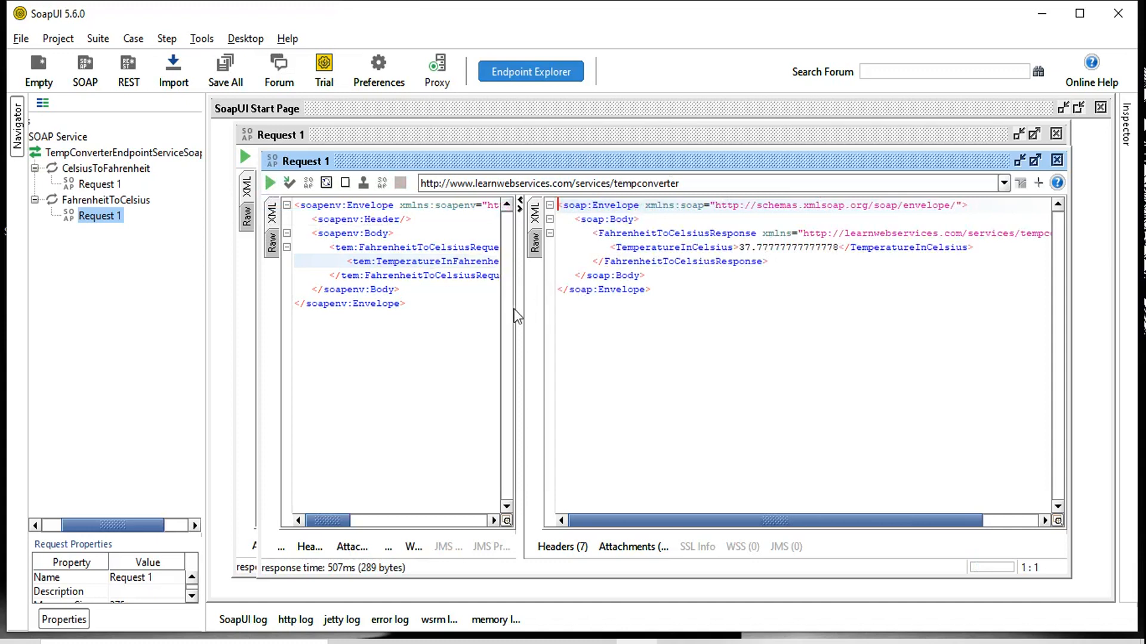
{"action": "left_click_drag", "start_coordinate": [516, 308], "coordinate": [641, 309]}
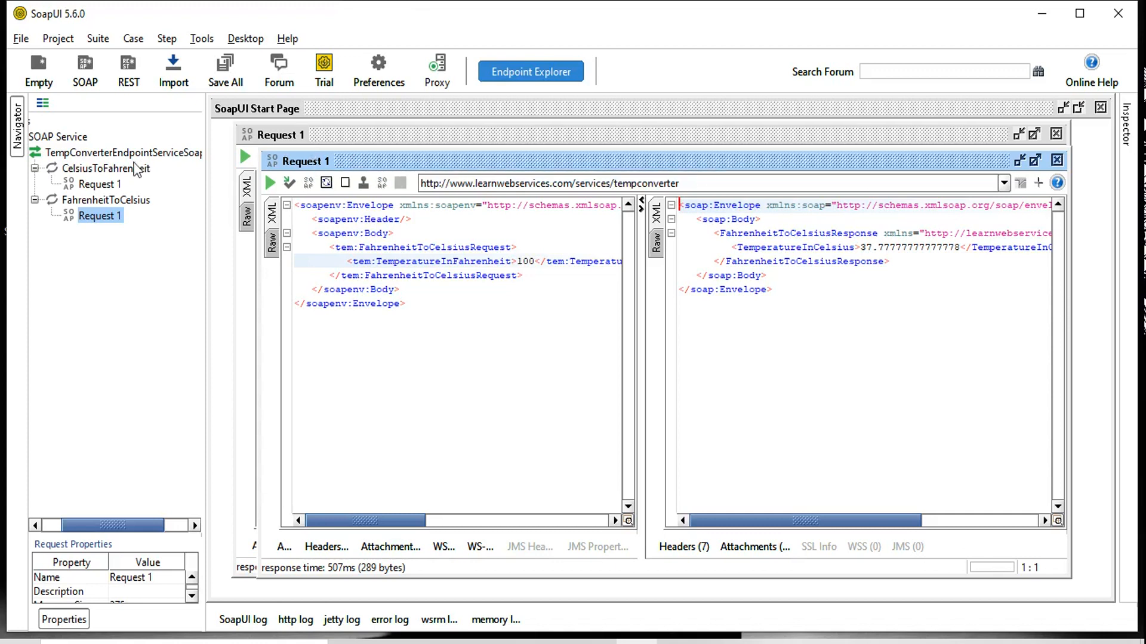
Collapse the CelsiusToFahrenheit and FahrenheitToCelsius operations in the project tree.
{"action": "left_click", "coordinate": [35, 169]}
{"action": "left_click", "coordinate": [35, 184]}
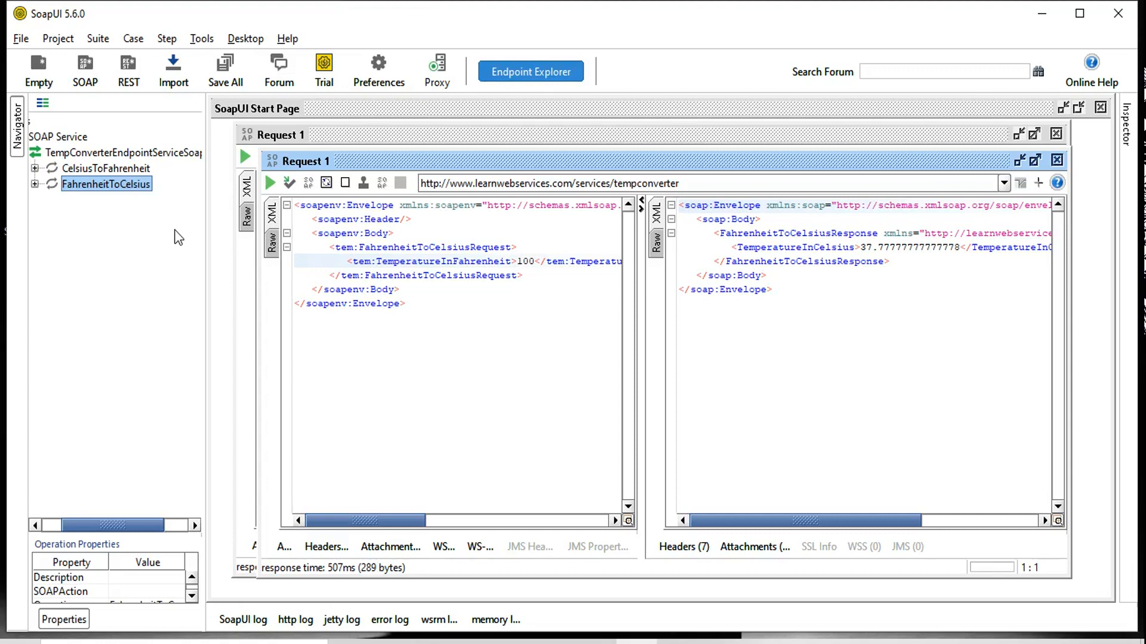
{"action": "left_click", "coordinate": [50, 525]}
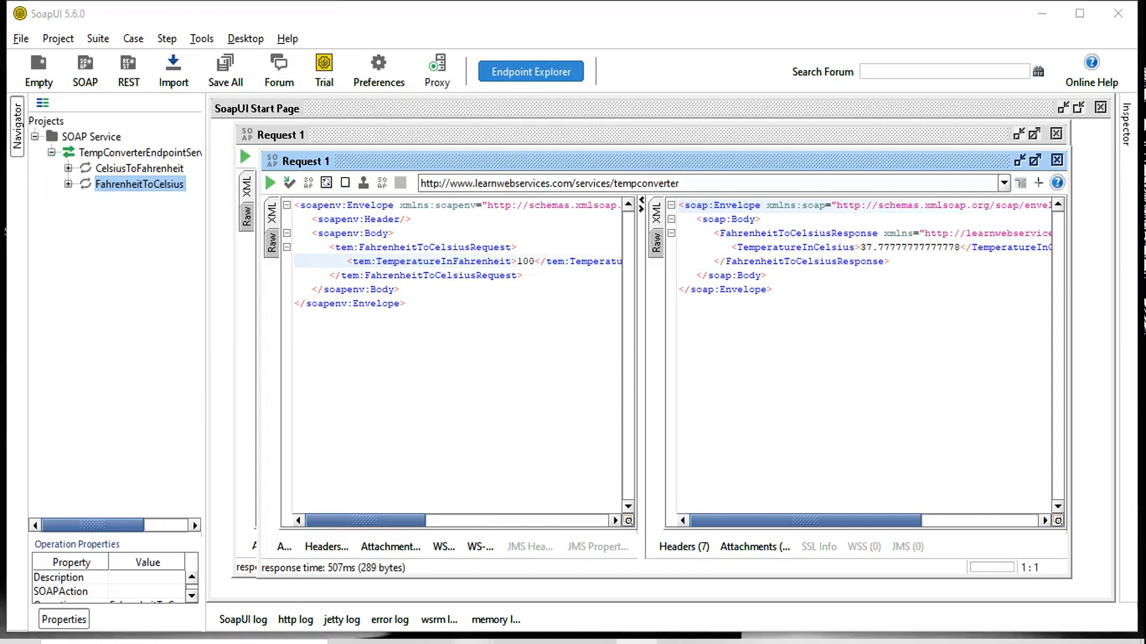
Switch to the untitled Notepad outline, begin a last line with "Create REST" and reword the topic above to "Create SOAP Webservice Porject?".
{"action": "mouse_move", "coordinate": [379, 636]}
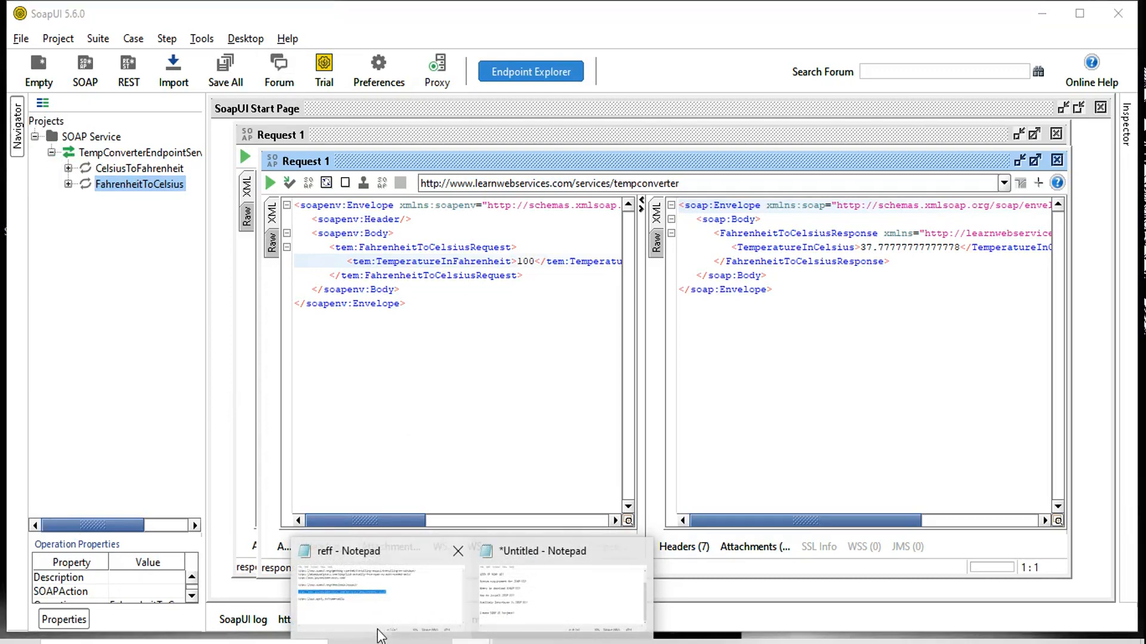
{"action": "left_click", "coordinate": [542, 609]}
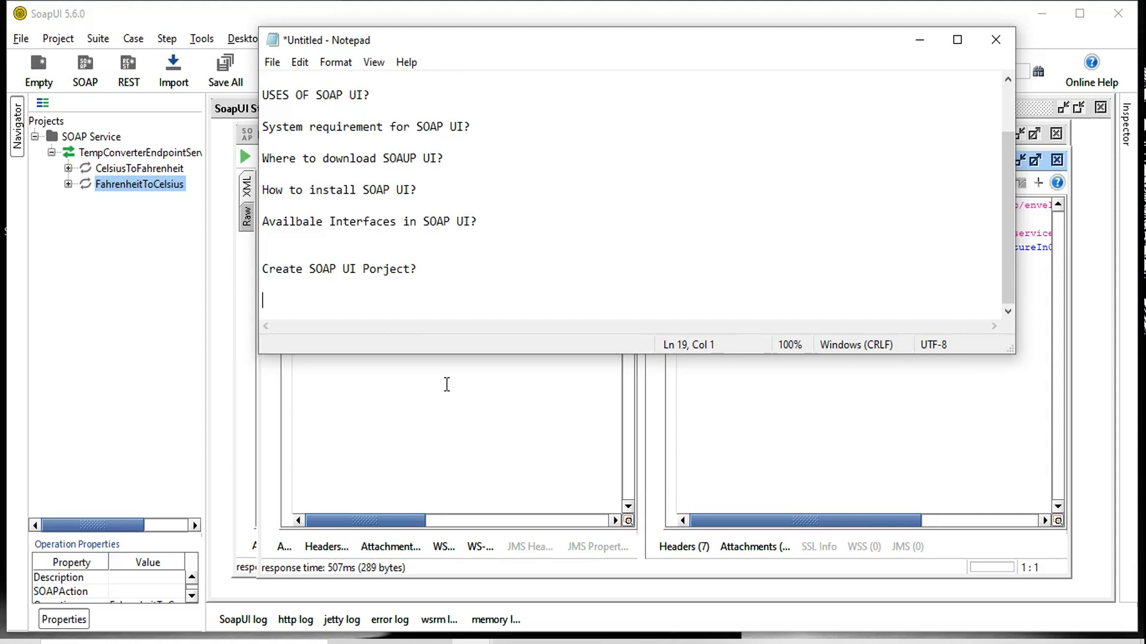
{"action": "type", "text": "C"}
{"action": "type", "text": "te REST P"}
{"action": "key", "text": "BackSpace"}
{"action": "key", "text": "BackSpace"}
{"action": "left_click", "coordinate": [355, 270]}
{"action": "key", "text": "BackSpace"}
{"action": "key", "text": "BackSpace"}
{"action": "type", "text": "Webserv"}
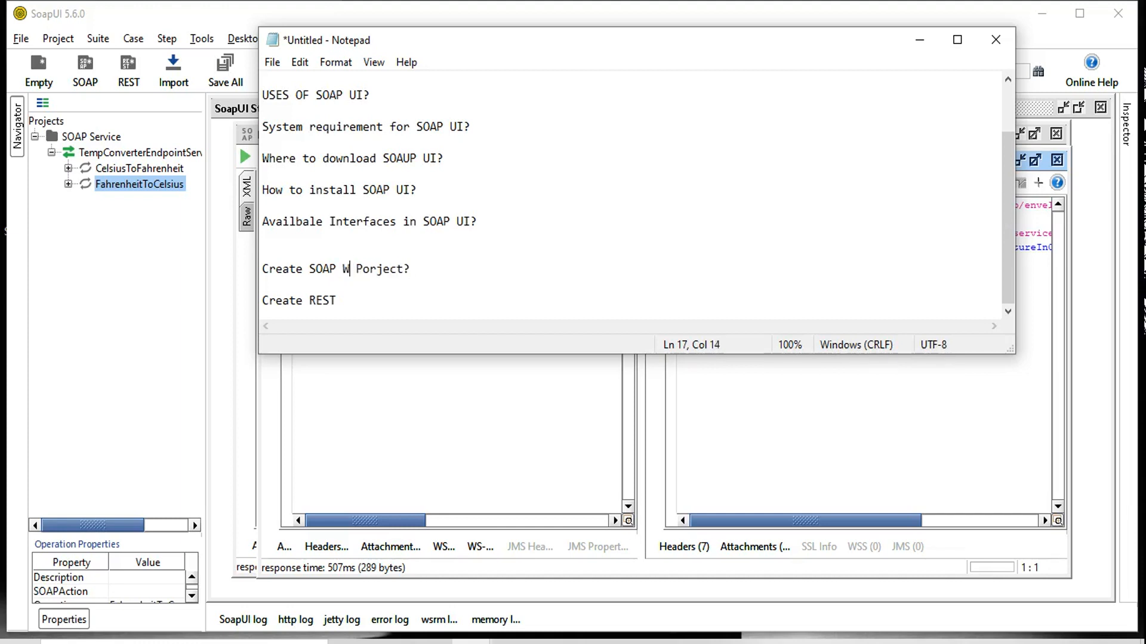
{"action": "type", "text": "ice"}
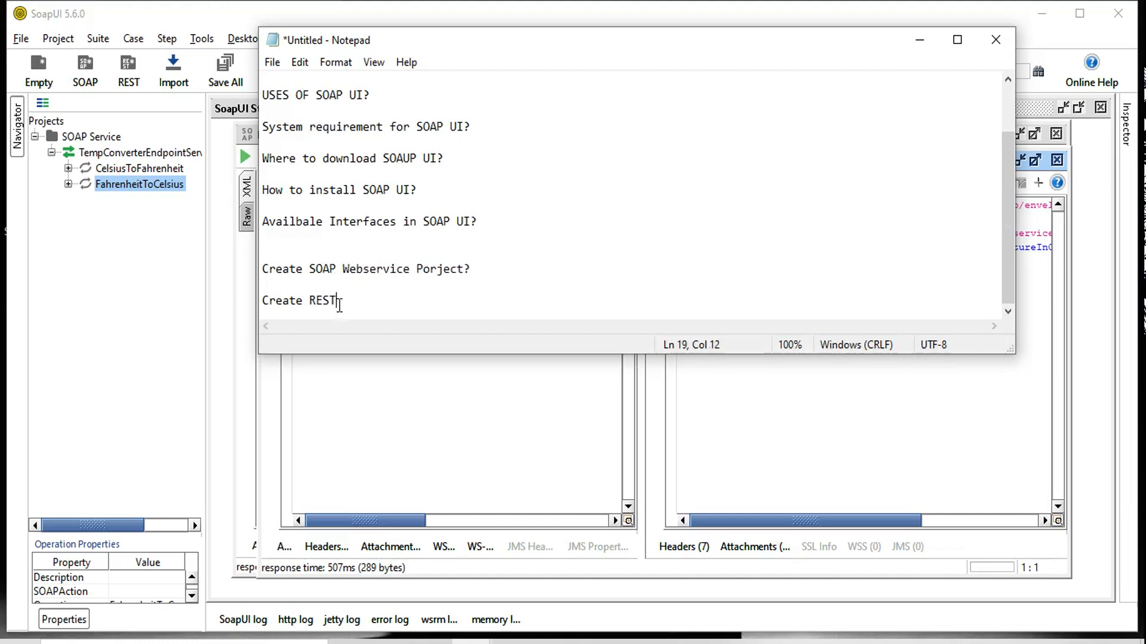
Complete the outline's last topic as "Create RESTful Webservice project?" and add a blank line after it.
{"action": "type", "text": "ful Webservice projec"}
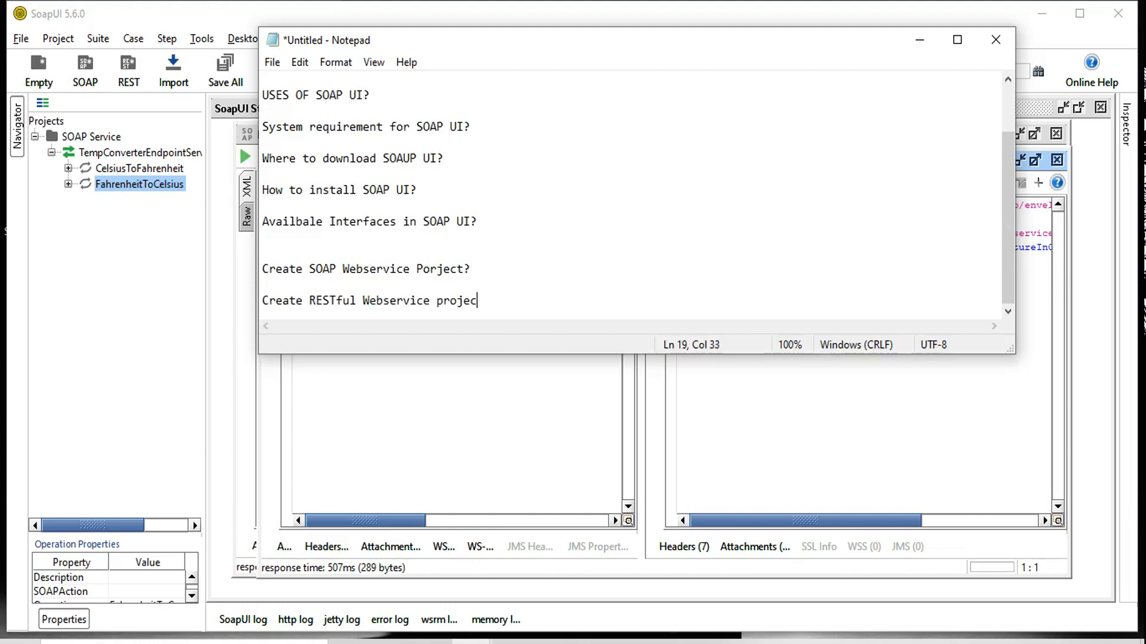
{"action": "type", "text": "t?"}
{"action": "key", "text": "Return"}
{"action": "key", "text": "Return"}
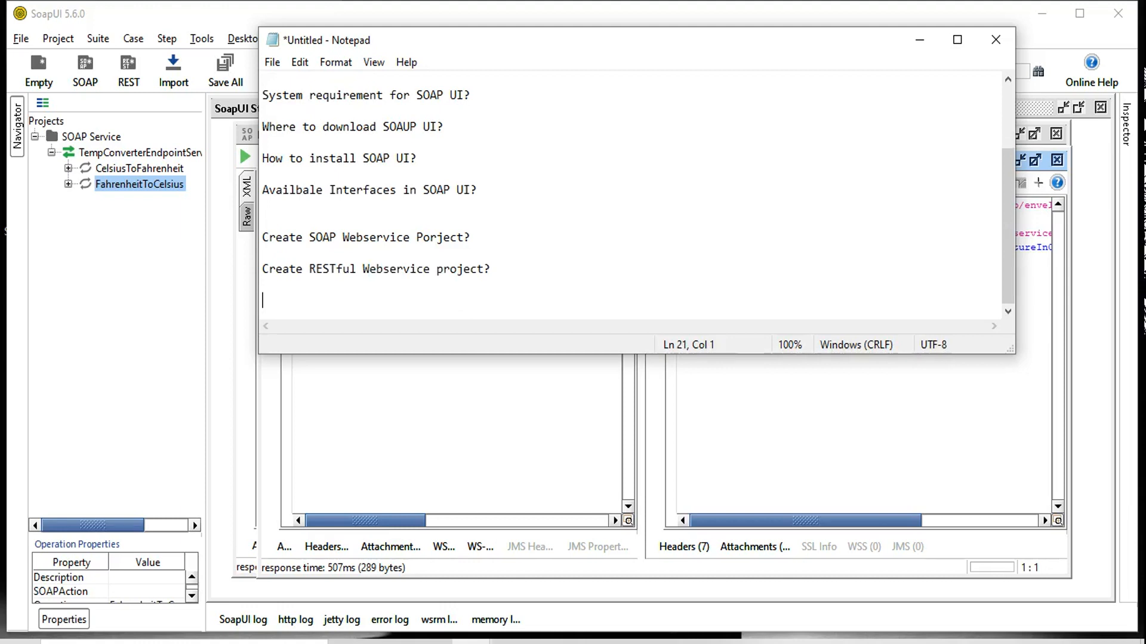
Switch to the reff Notepad file and copy the api.agify.io URL on its last line.
{"action": "left_click", "coordinate": [548, 642]}
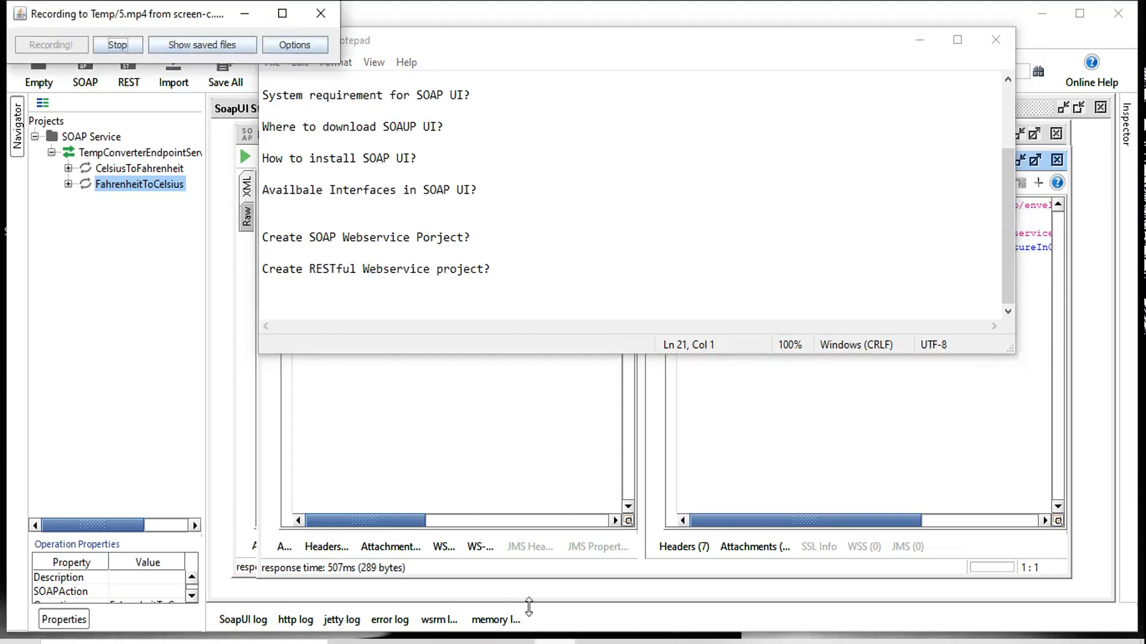
{"action": "left_click", "coordinate": [636, 642]}
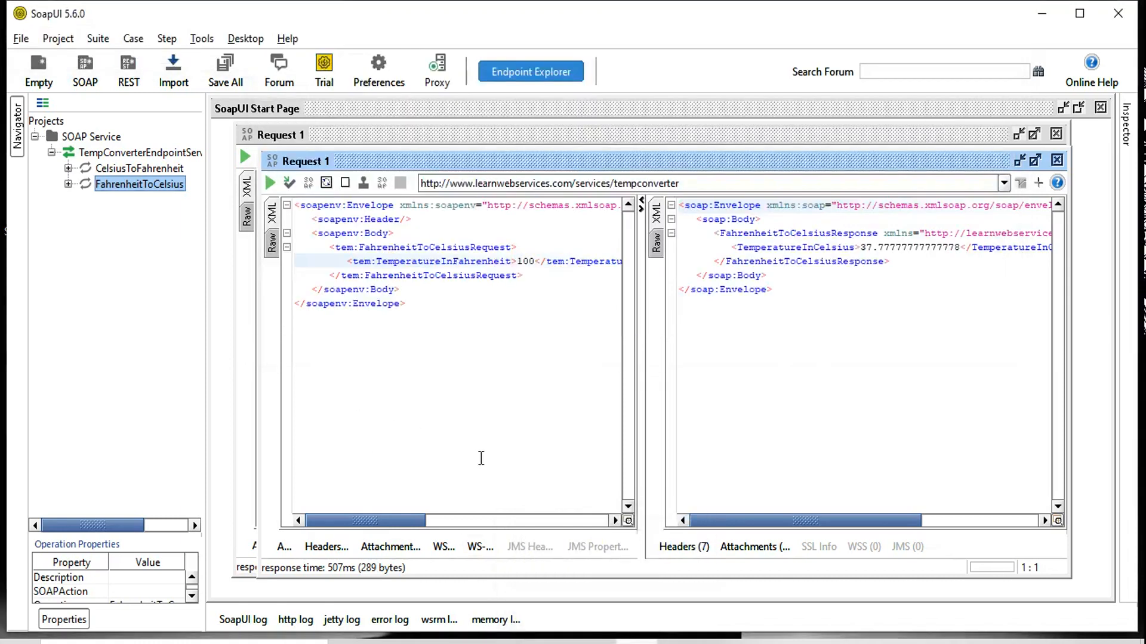
{"action": "left_click", "coordinate": [428, 643]}
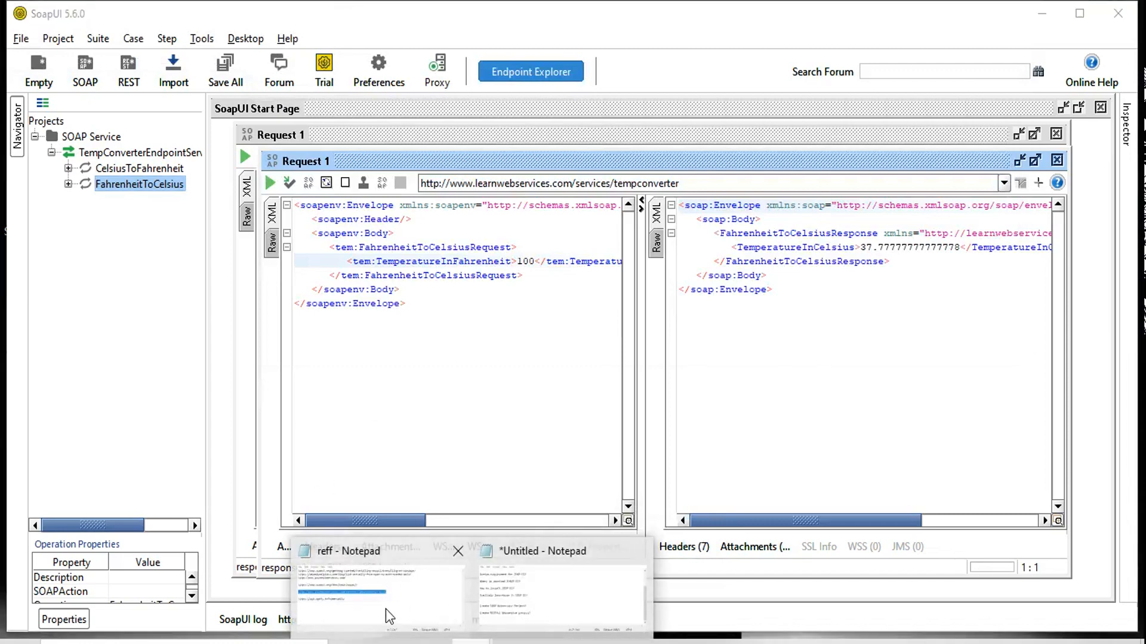
{"action": "left_click", "coordinate": [386, 609]}
{"action": "left_click", "coordinate": [237, 231]}
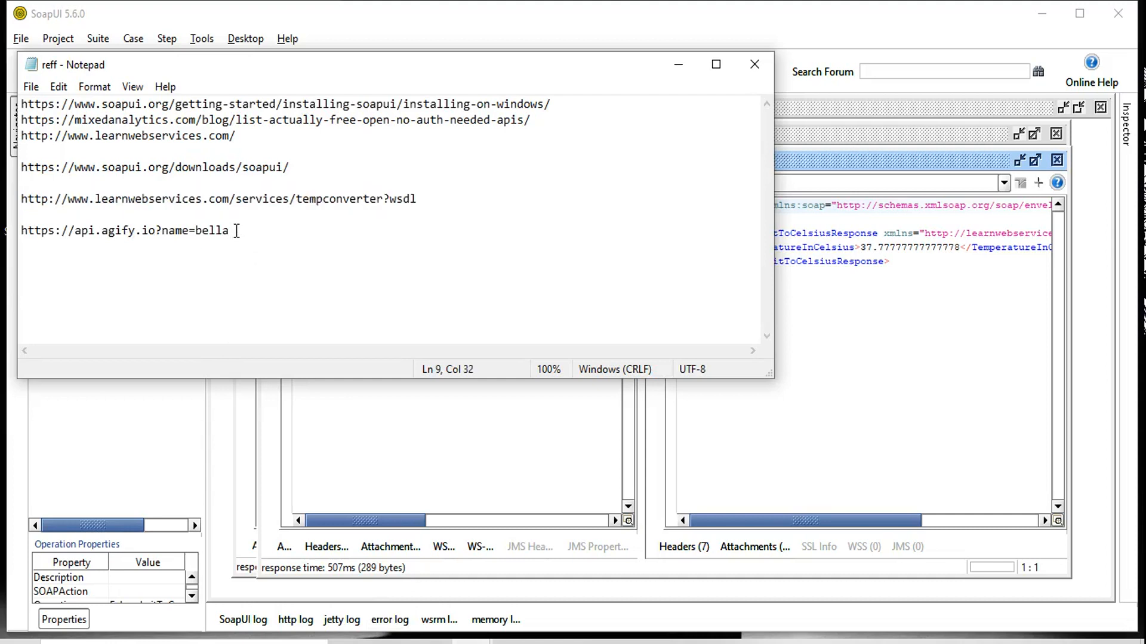
{"action": "key", "text": "shift+Home"}
{"action": "key", "text": "ctrl+c"}
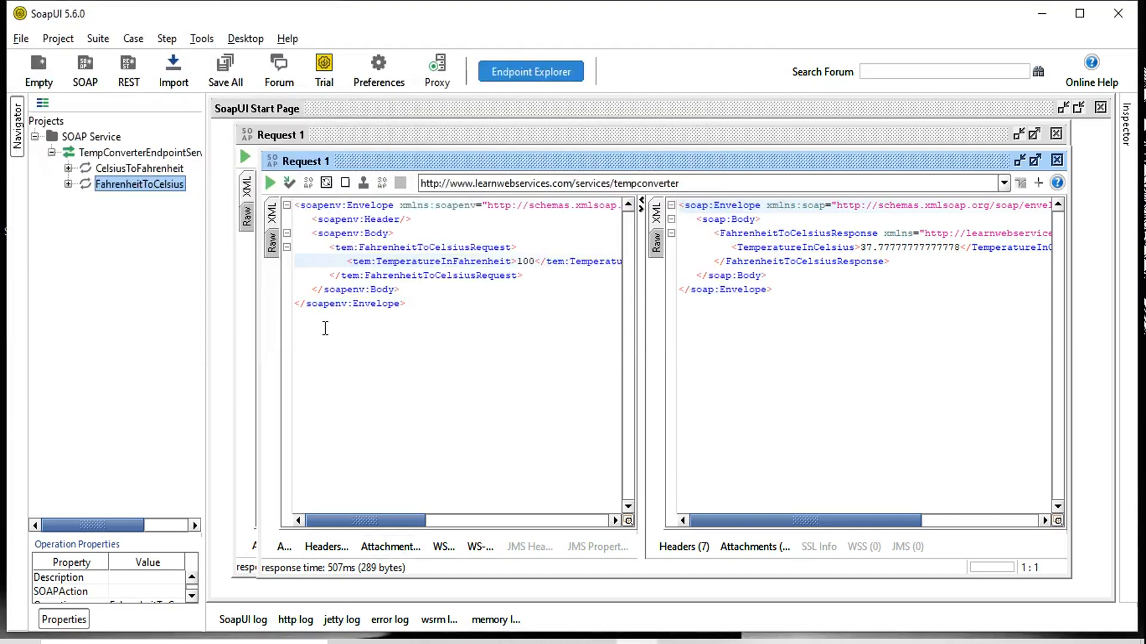
Return to SoapUI and close both open Request 1 windows.
{"action": "left_click", "coordinate": [35, 136]}
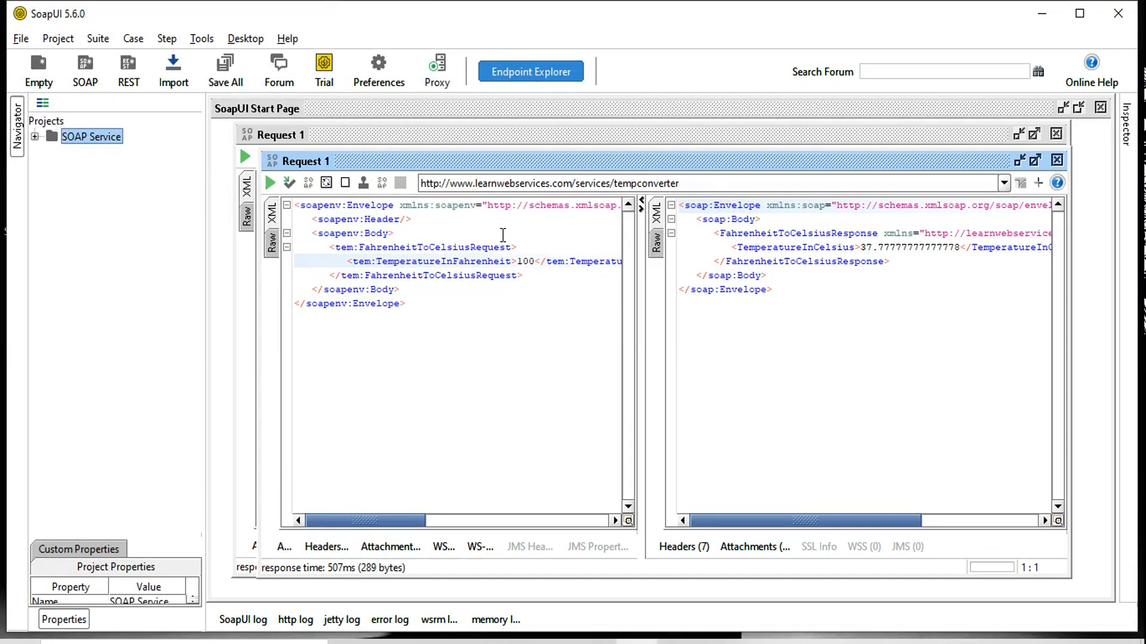
{"action": "left_click", "coordinate": [1060, 161]}
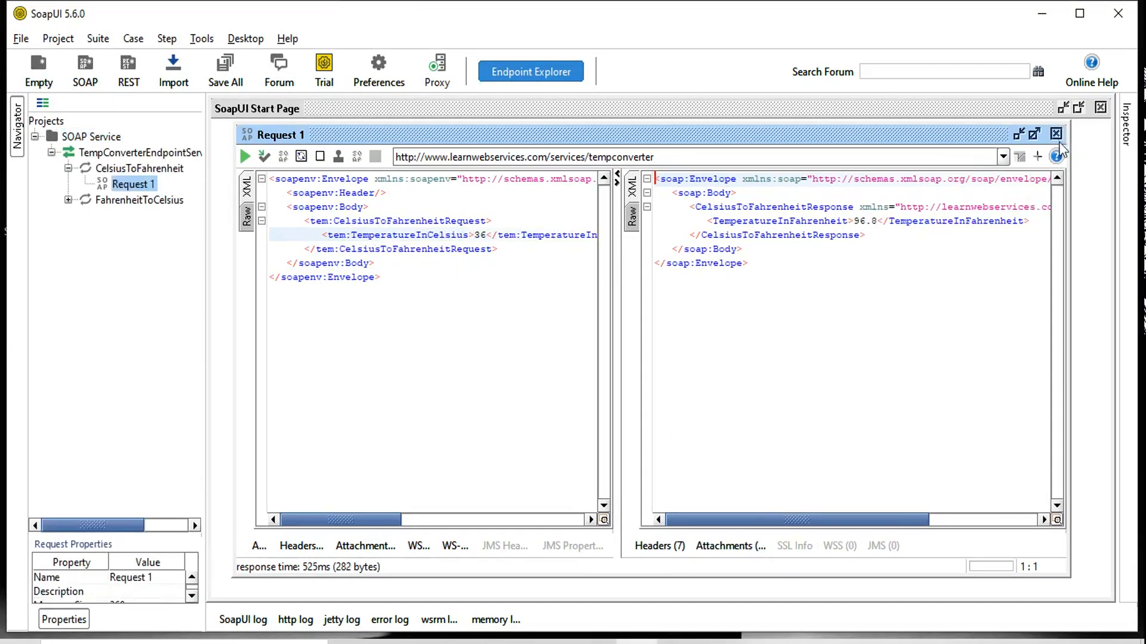
{"action": "left_click", "coordinate": [1056, 134]}
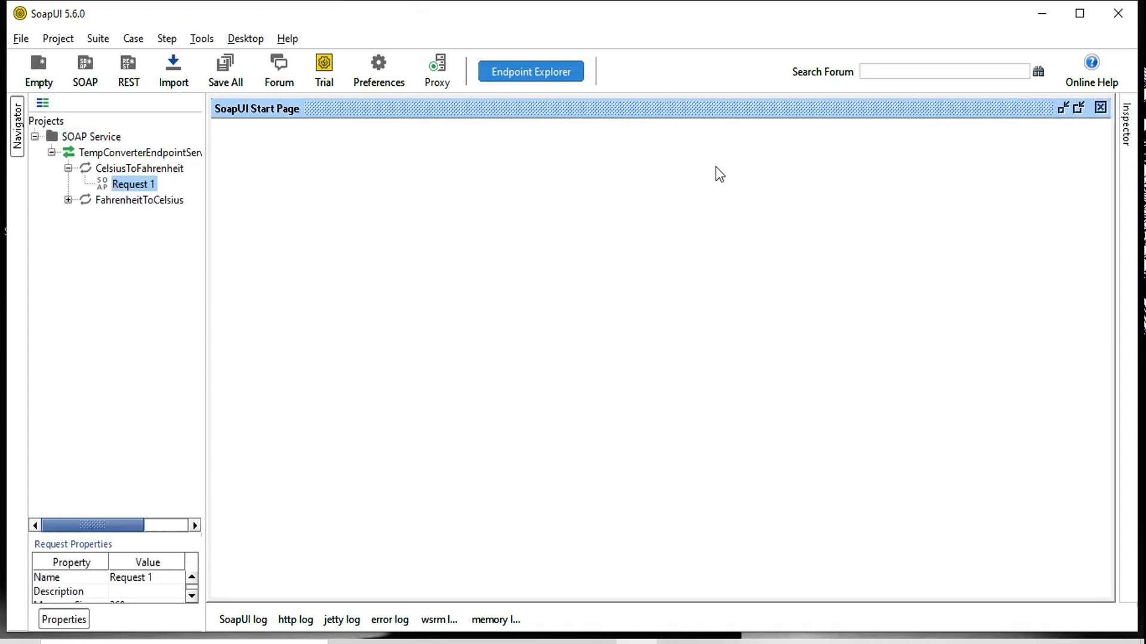
Create a new REST project with the copied api.agify.io URL as its URI, and collapse the SOAP Service project.
{"action": "left_click", "coordinate": [126, 77]}
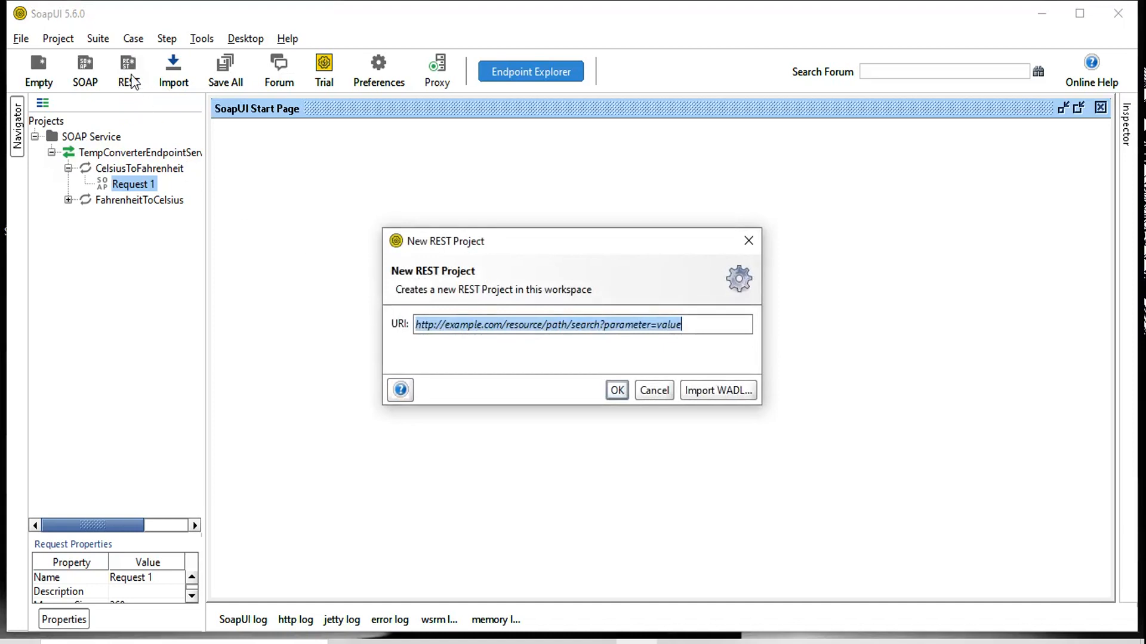
{"action": "left_click", "coordinate": [749, 242]}
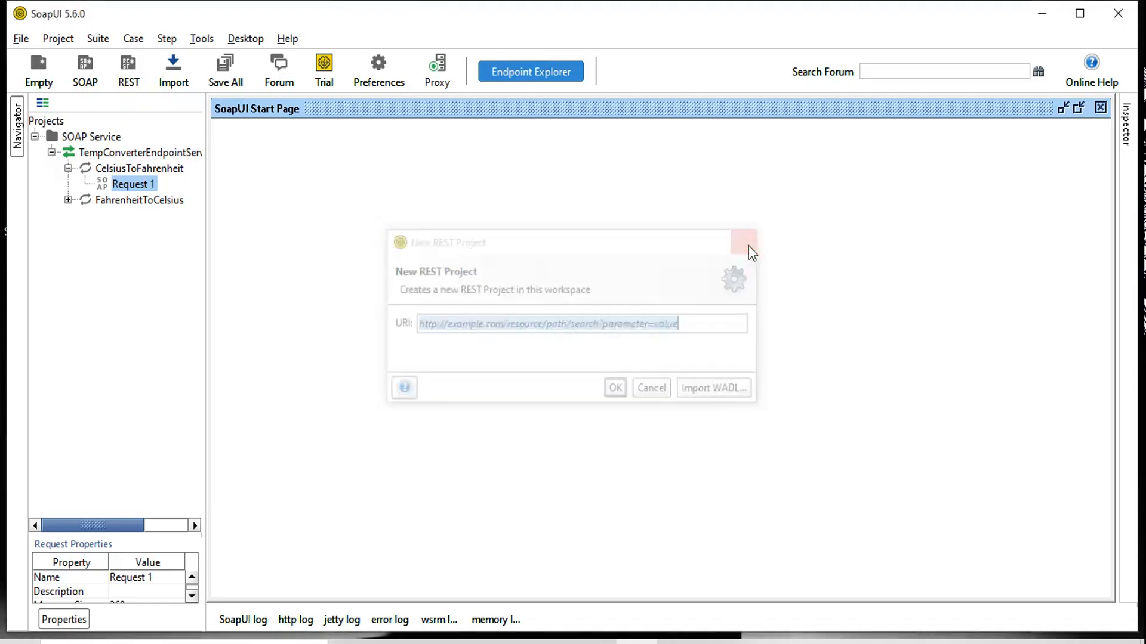
{"action": "left_click", "coordinate": [130, 78]}
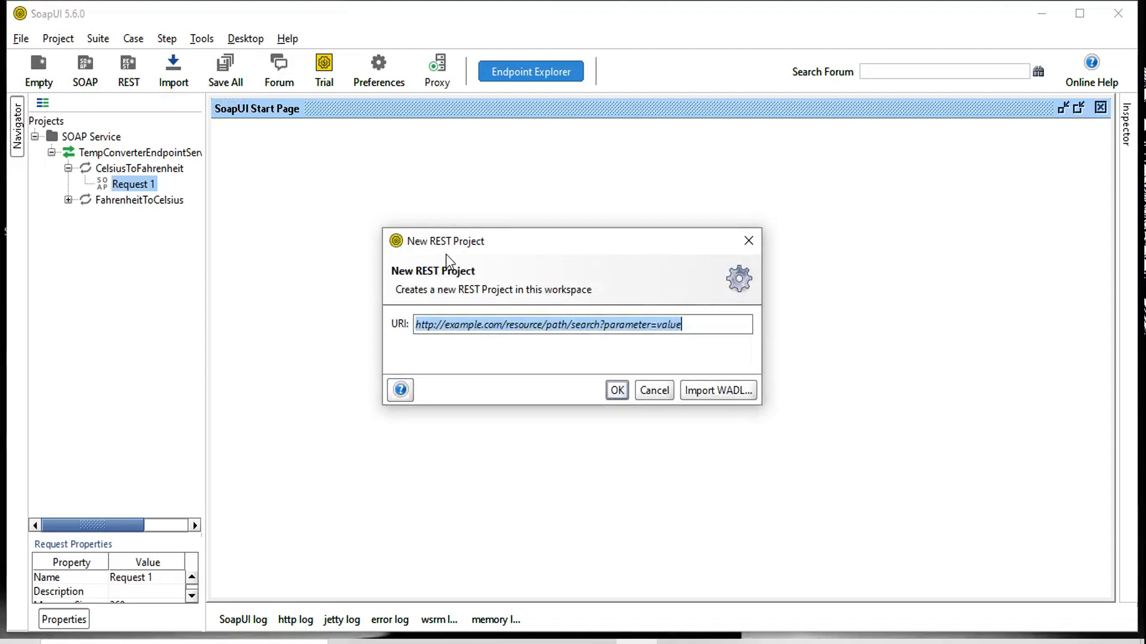
{"action": "key", "text": "BackSpace"}
{"action": "key", "text": "ctrl+v"}
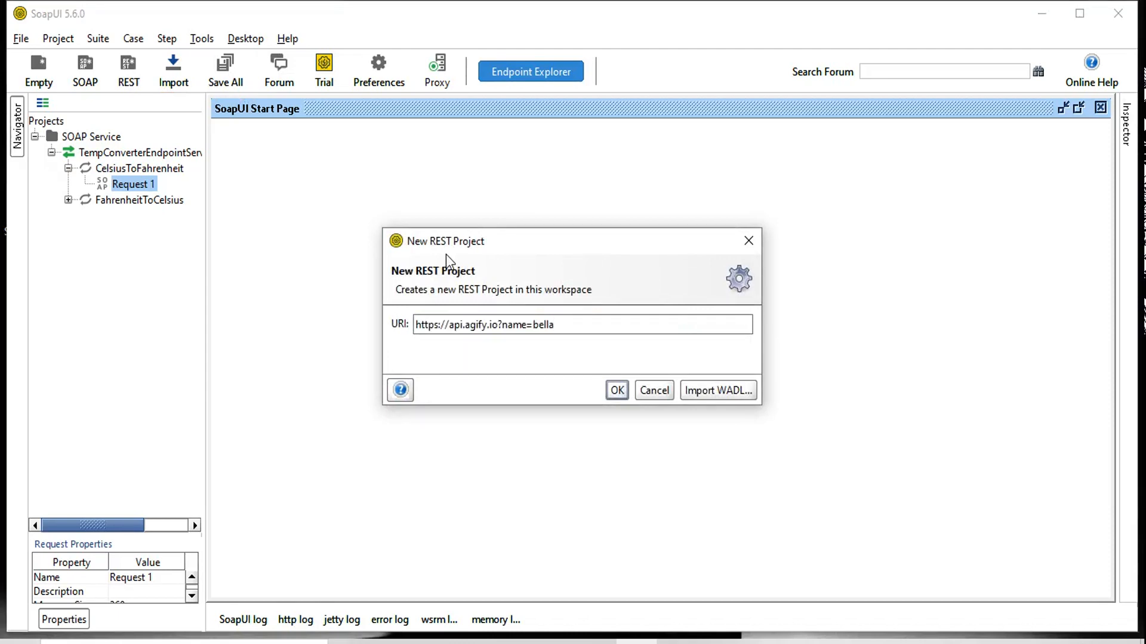
{"action": "left_click", "coordinate": [617, 390]}
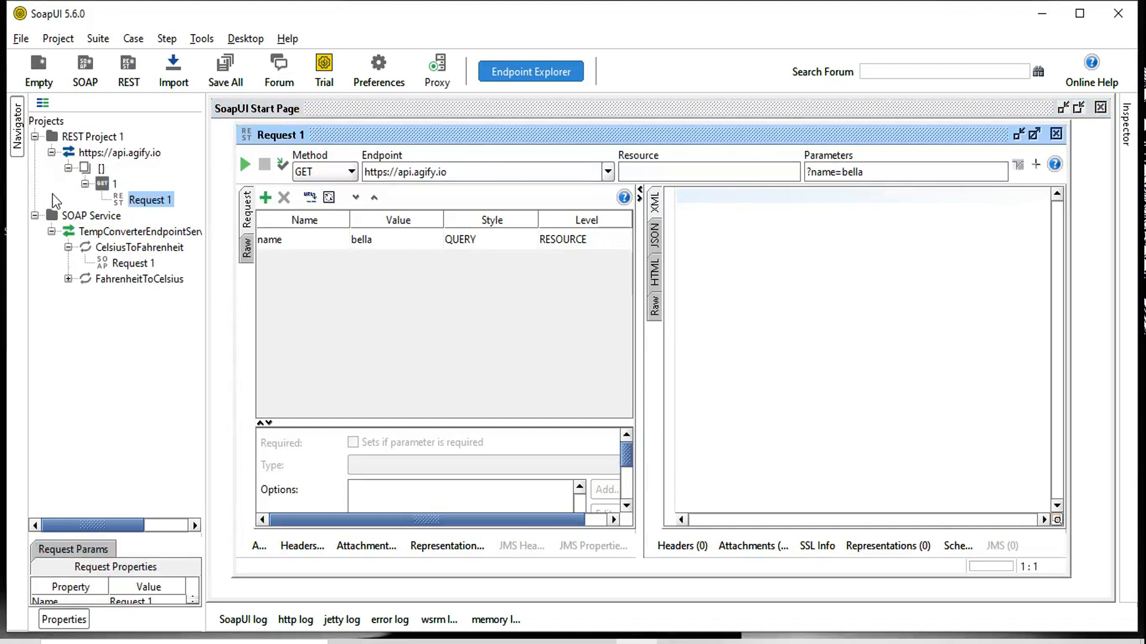
{"action": "left_click", "coordinate": [34, 216]}
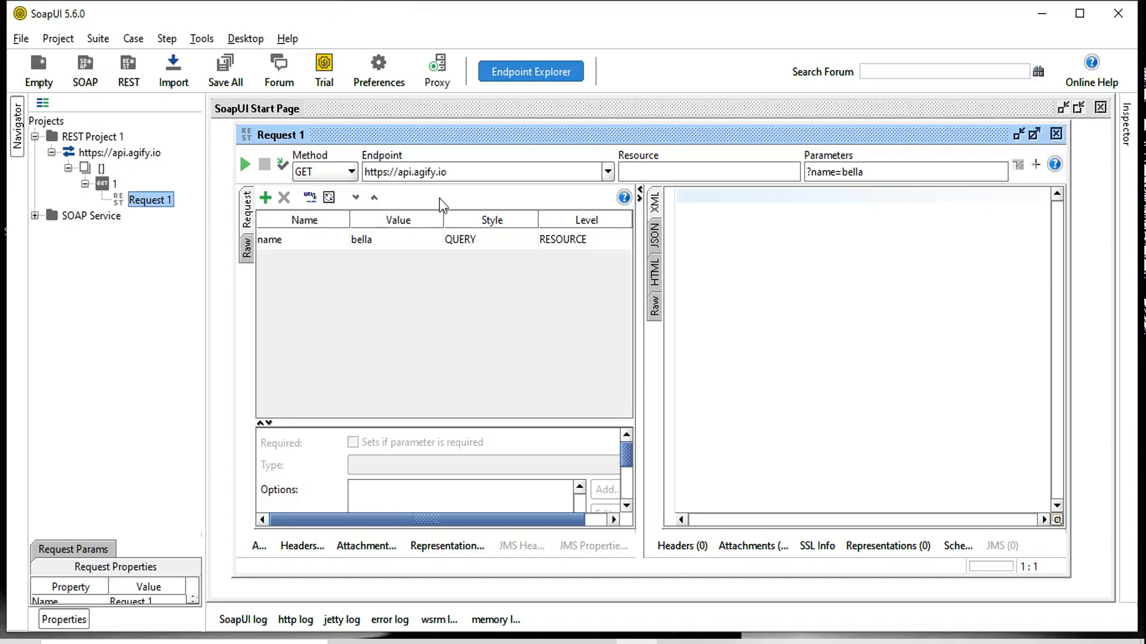
Check the REST request's raw data view and return to its parameter table.
{"action": "left_click", "coordinate": [248, 212]}
{"action": "left_click", "coordinate": [248, 244]}
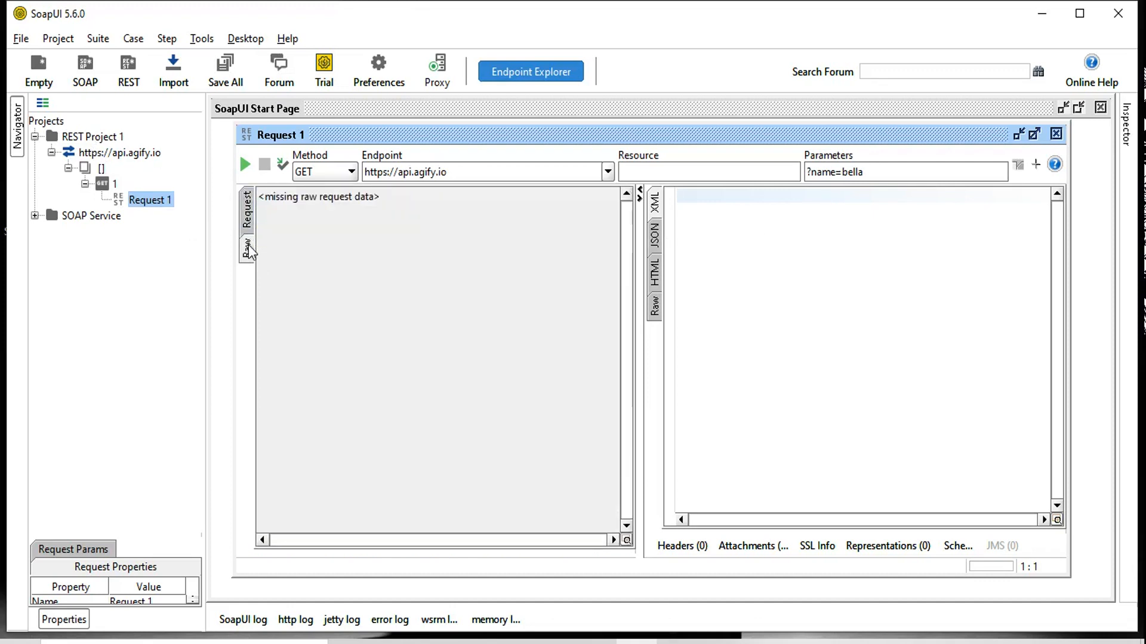
{"action": "left_click", "coordinate": [249, 210]}
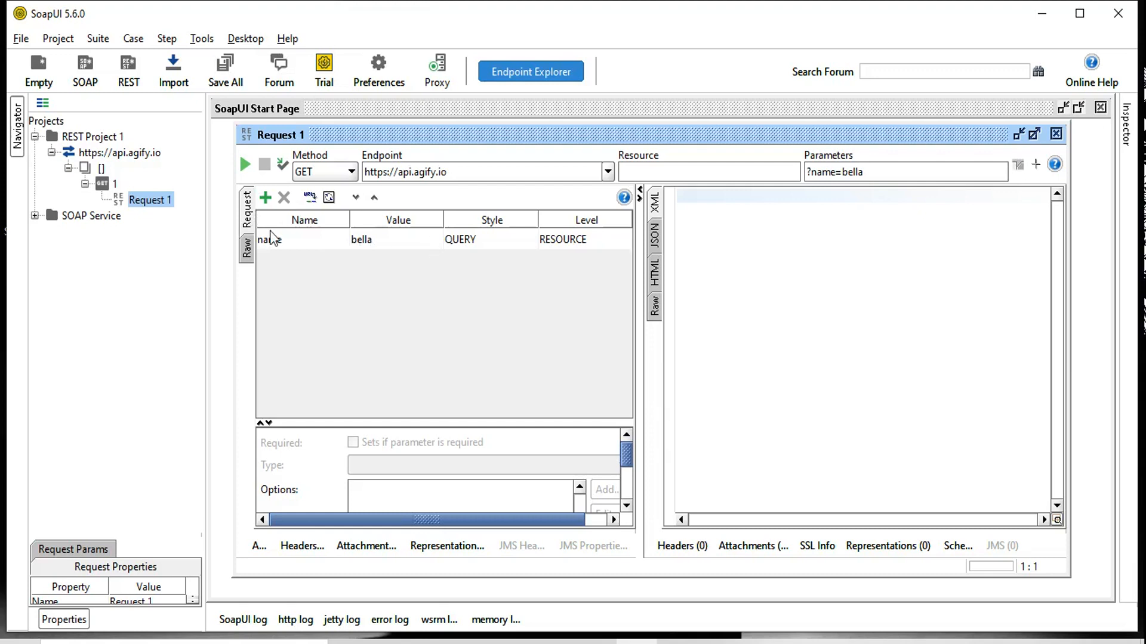
Send the GET request with its existing name parameter and show the response as JSON.
{"action": "left_click", "coordinate": [245, 163]}
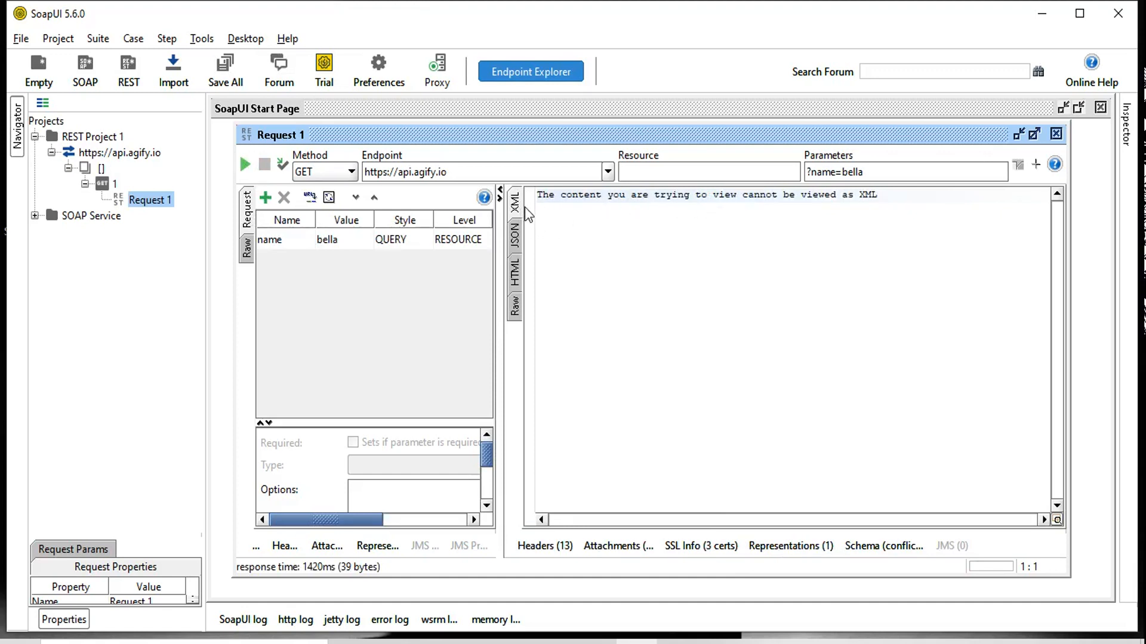
{"action": "left_click", "coordinate": [516, 240]}
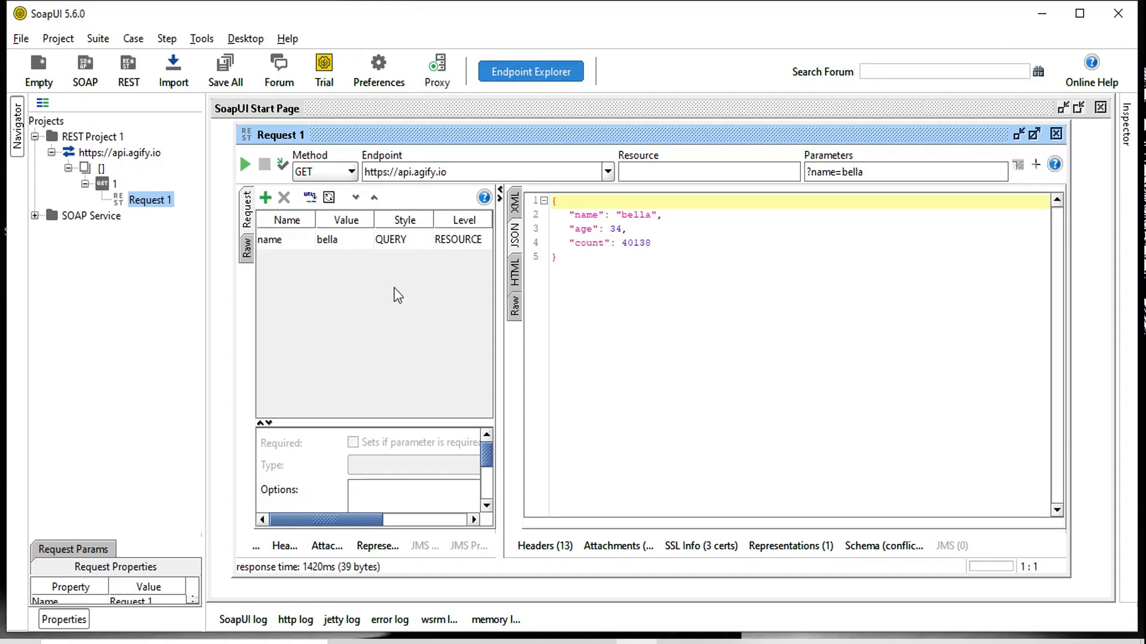
Replace the name parameter's value with a different first name and resend the GET request.
{"action": "double_click", "coordinate": [340, 240]}
{"action": "key", "text": "BackSpace"}
{"action": "key", "text": "BackSpace"}
{"action": "key", "text": "BackSpace"}
{"action": "key", "text": "BackSpace"}
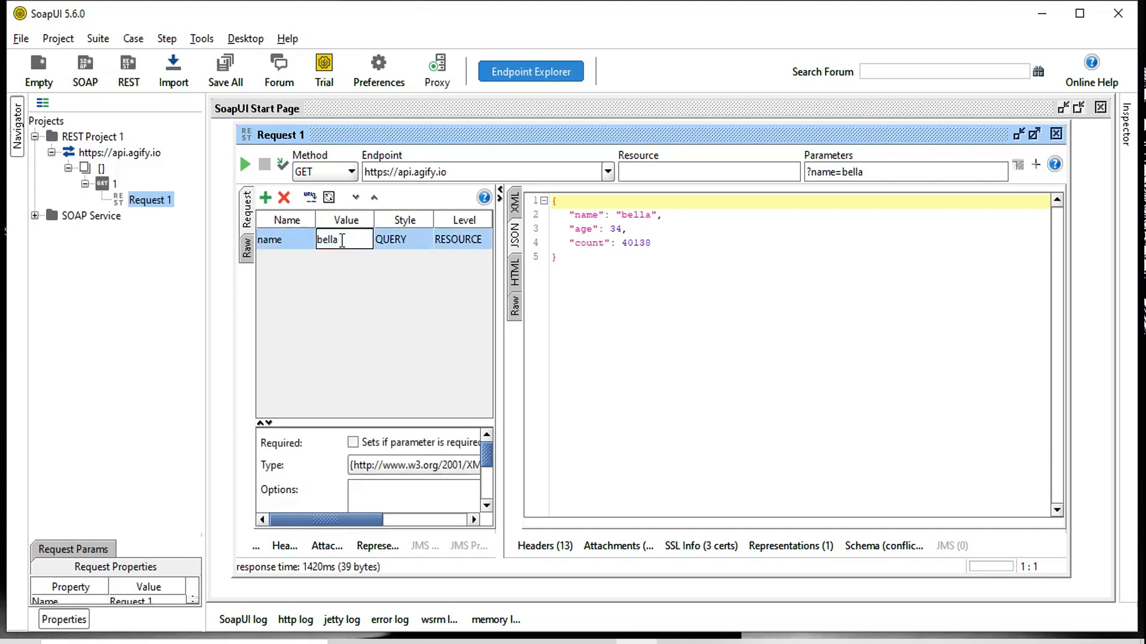
{"action": "key", "text": "BackSpace"}
{"action": "type", "text": "Johi"}
{"action": "key", "text": "BackSpace"}
{"action": "type", "text": "n"}
{"action": "left_click", "coordinate": [244, 164]}
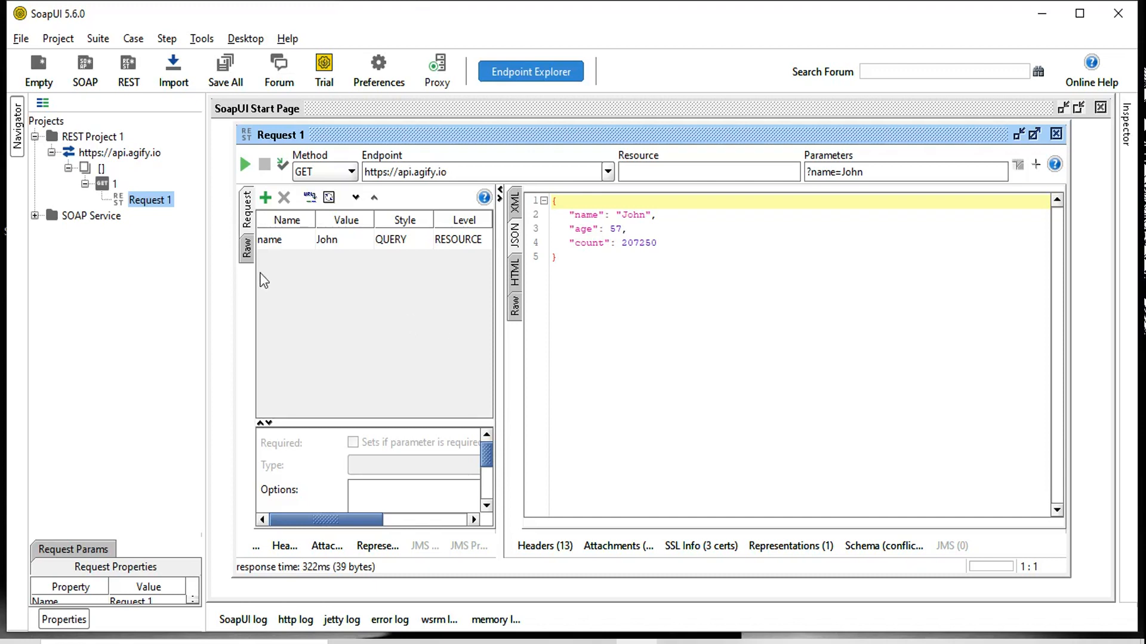
Start adding Request 1 to a test case and create a test suite named TestSuite1 for it.
{"action": "right_click", "coordinate": [156, 207]}
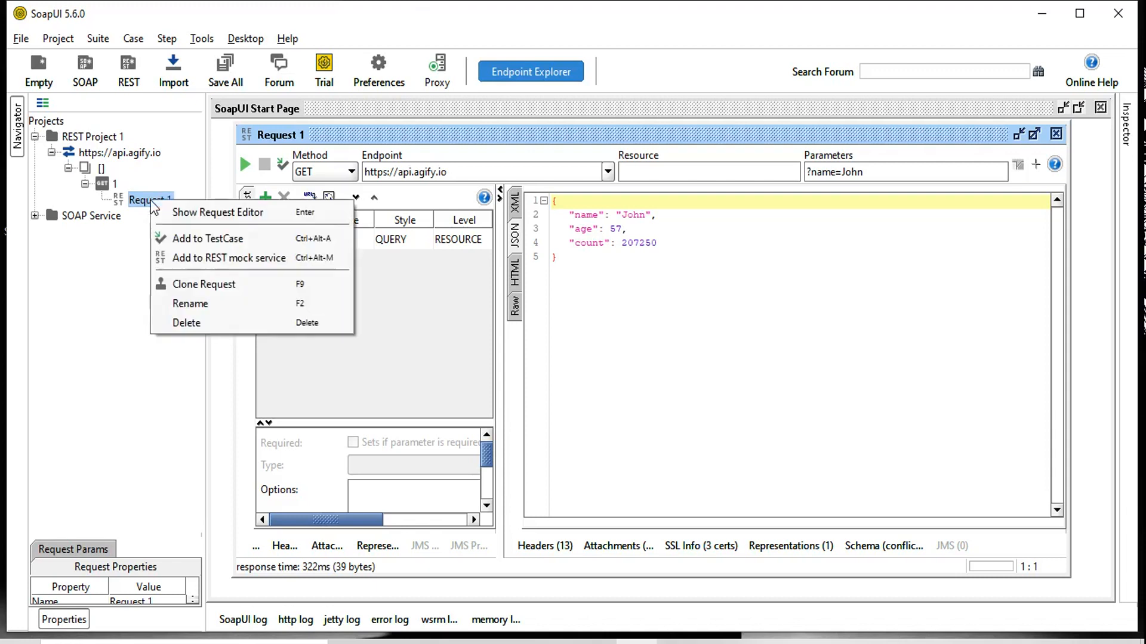
{"action": "left_click", "coordinate": [230, 237]}
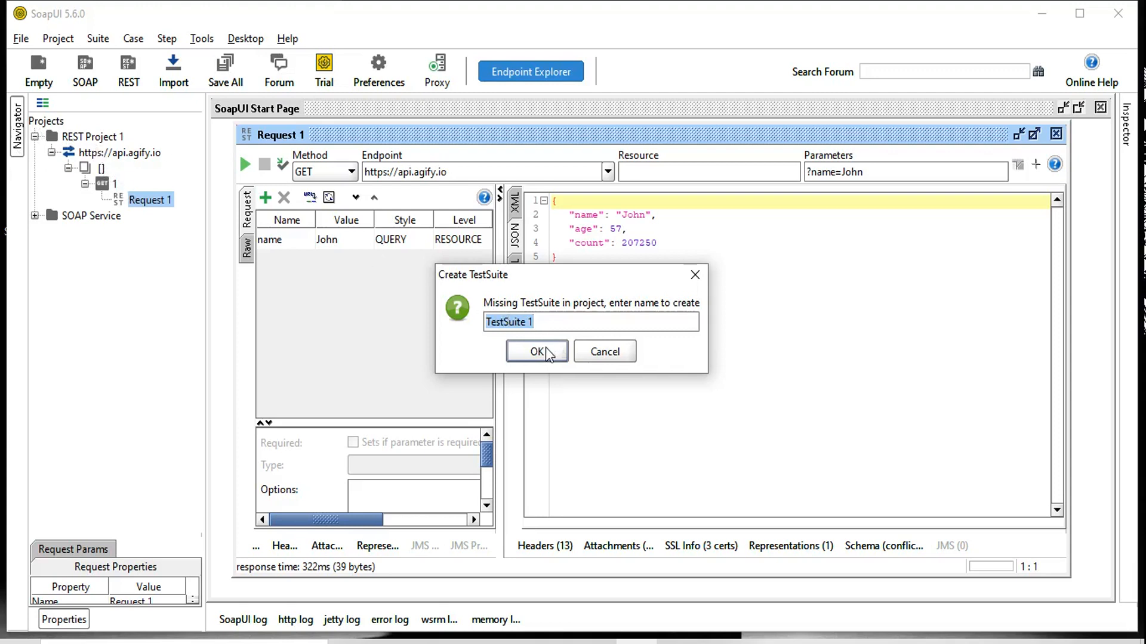
{"action": "left_click", "coordinate": [533, 324]}
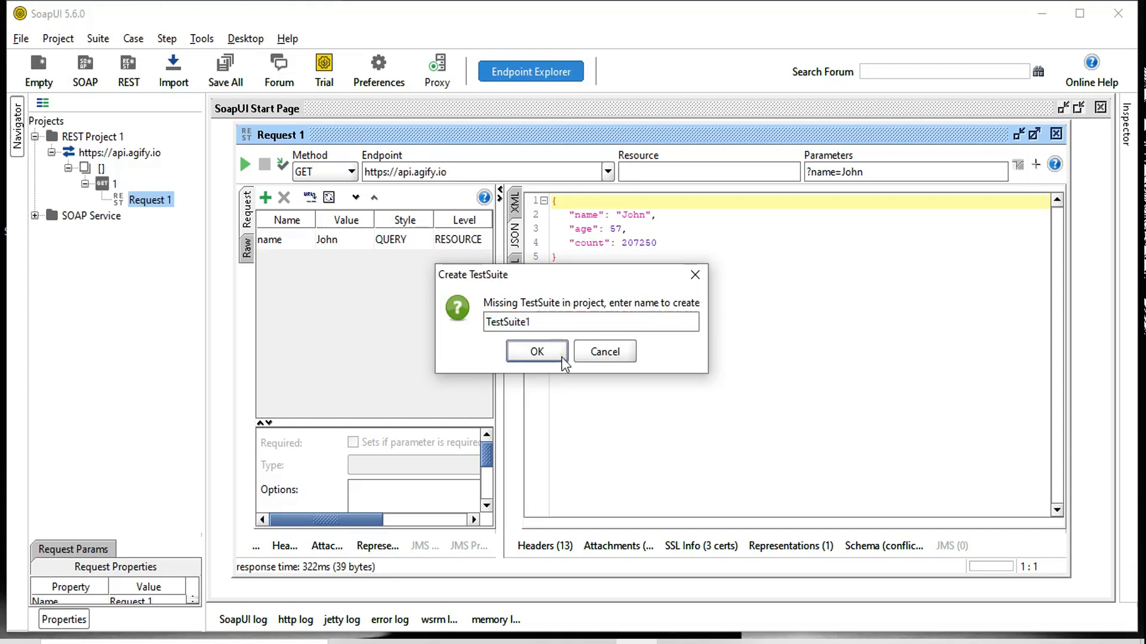
{"action": "left_click", "coordinate": [543, 352]}
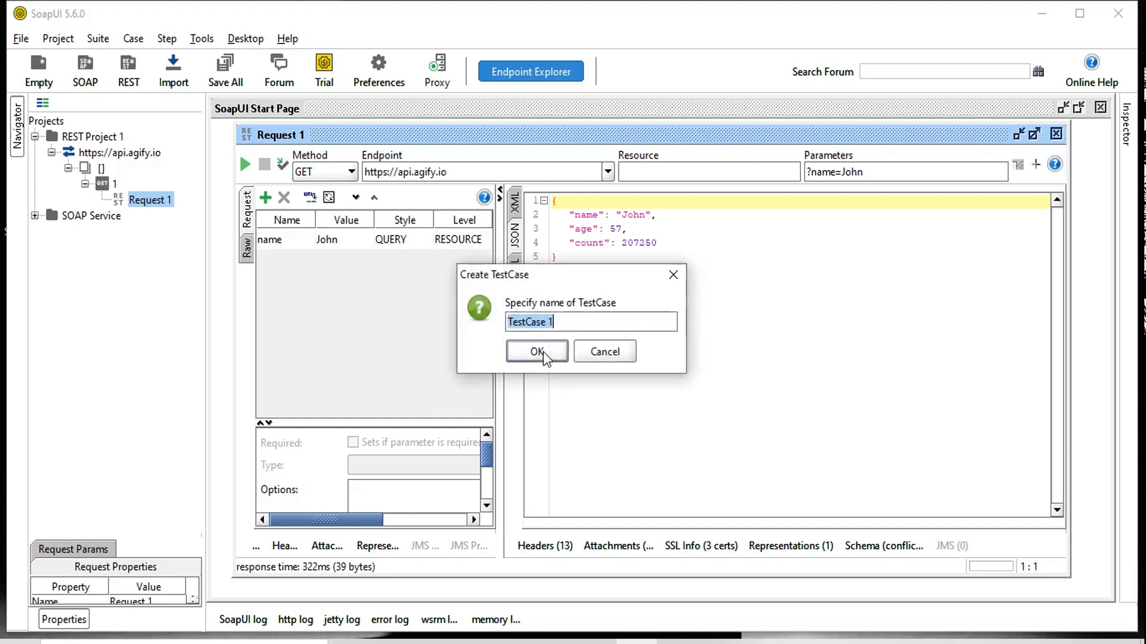
Name the new test case NameVsAgeTestCase and create it.
{"action": "key", "text": "Left"}
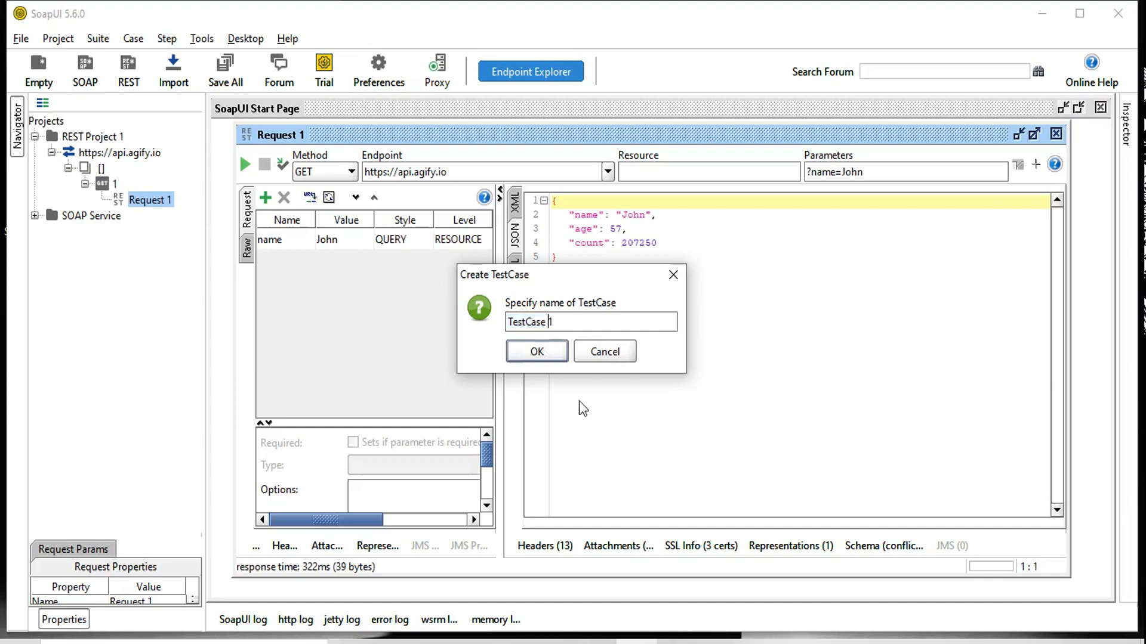
{"action": "key", "text": "BackSpace"}
{"action": "key", "text": "ctrl+a"}
{"action": "type", "text": "NameVsAgeTestCase"}
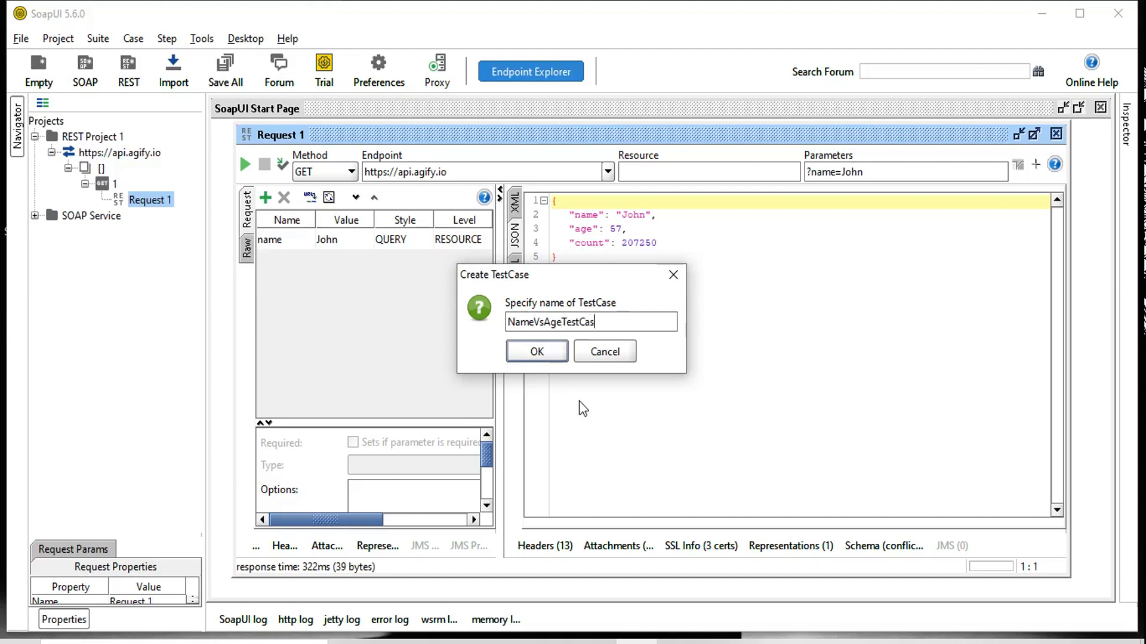
{"action": "left_click", "coordinate": [537, 352]}
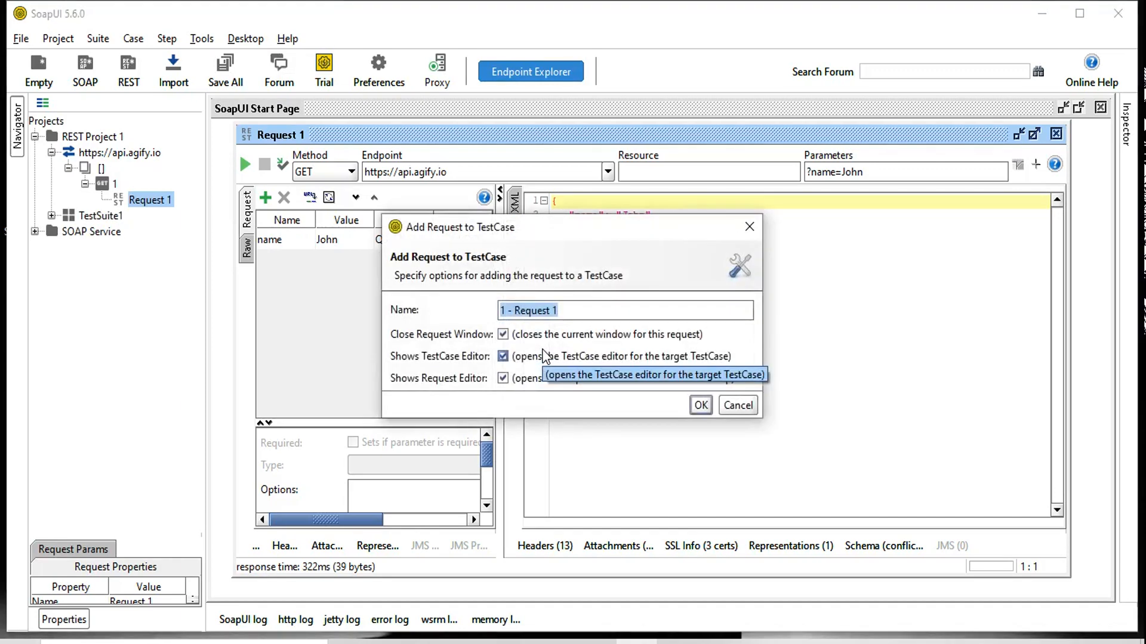
Add the request to the test case as GetAgeByName, keeping the default window and editor options.
{"action": "type", "text": "N"}
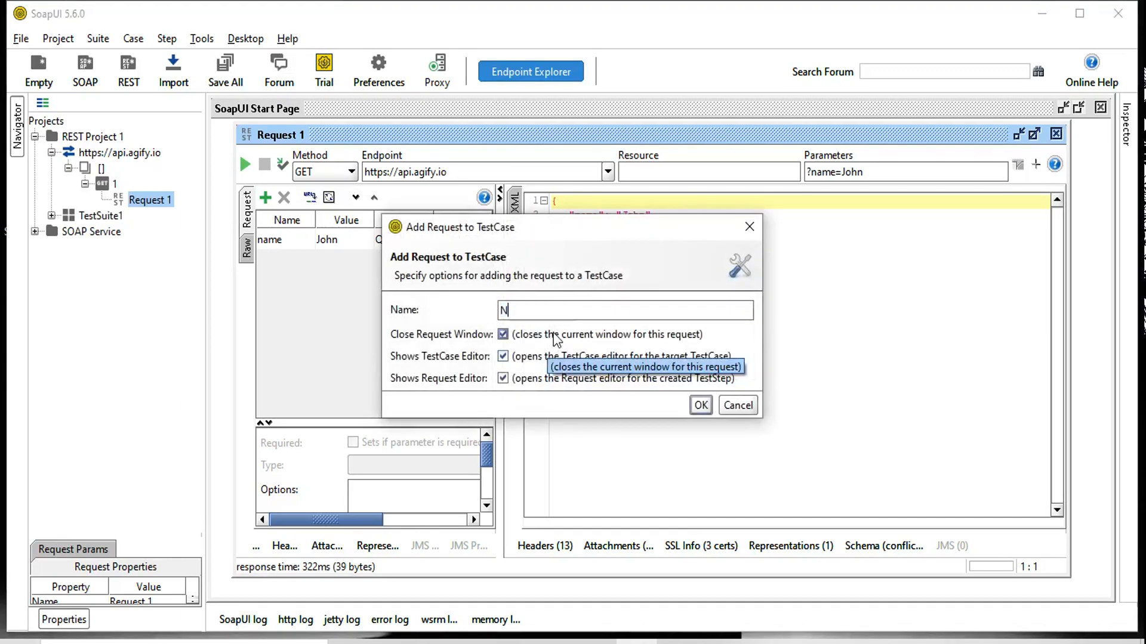
{"action": "key", "text": "BackSpace"}
{"action": "type", "text": "Get"}
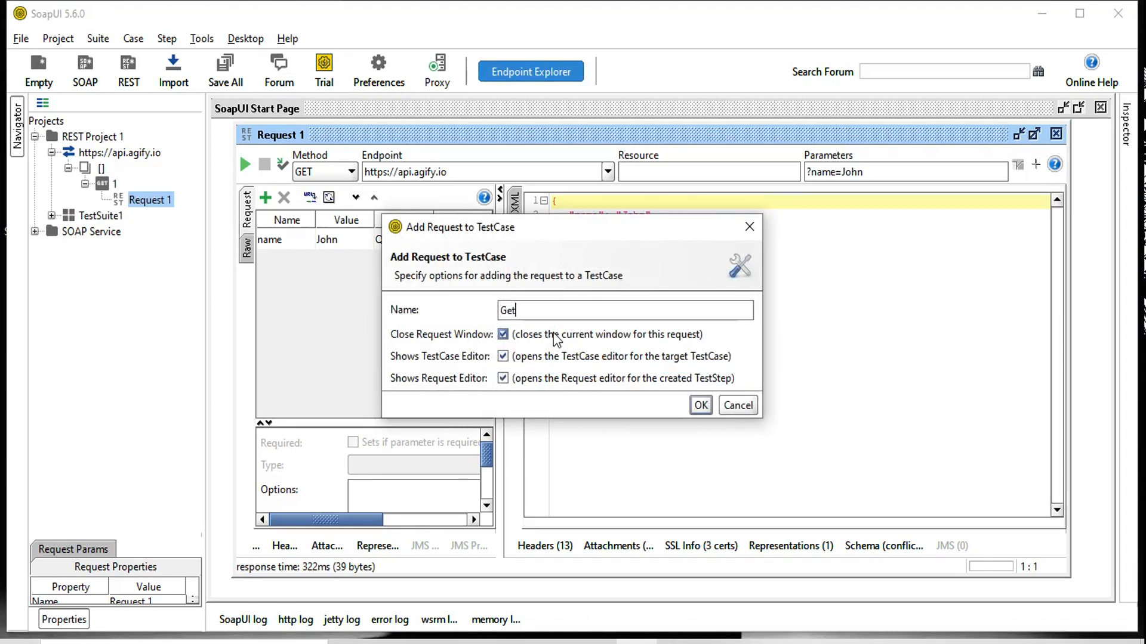
{"action": "type", "text": "AgeByN"}
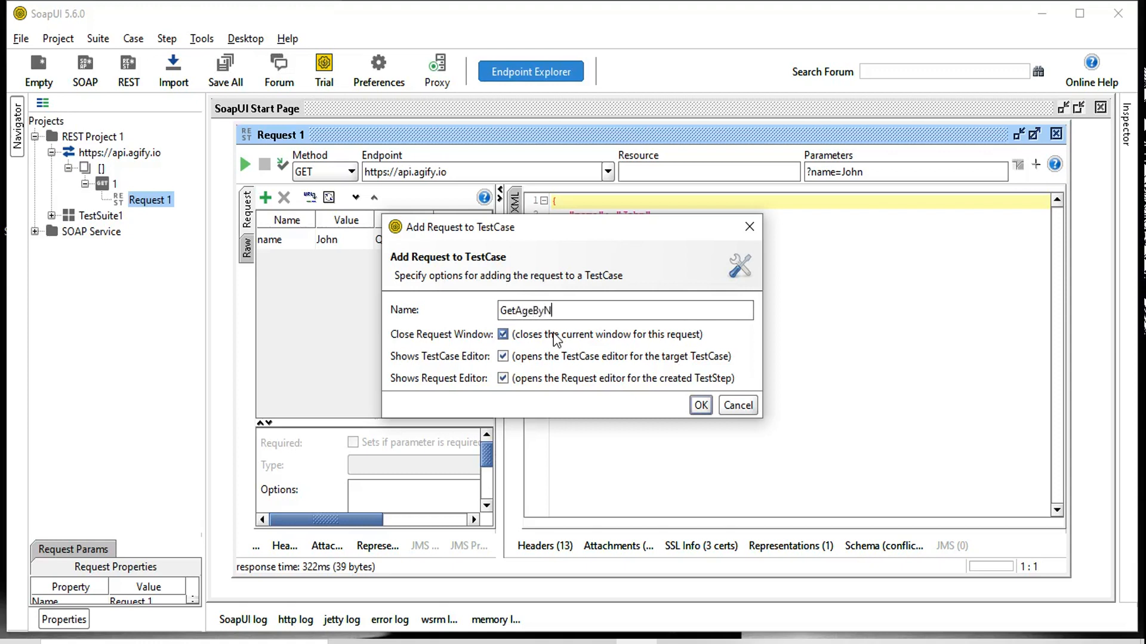
{"action": "type", "text": "ame"}
{"action": "left_click", "coordinate": [701, 406]}
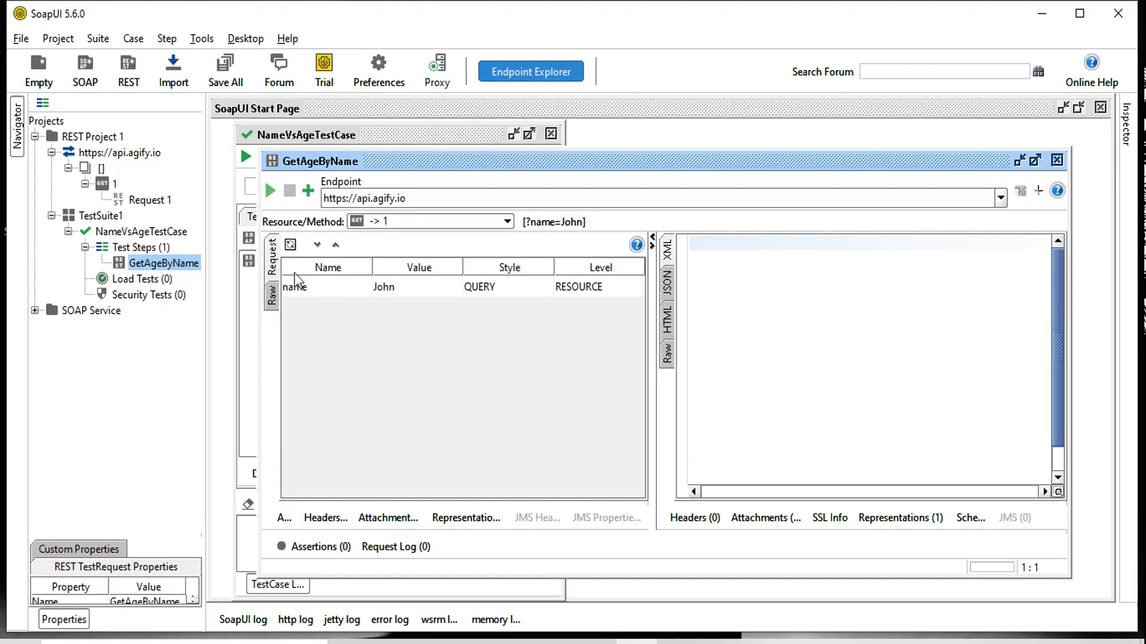
Run the GetAgeByName test request and show its response as JSON.
{"action": "left_click", "coordinate": [270, 191]}
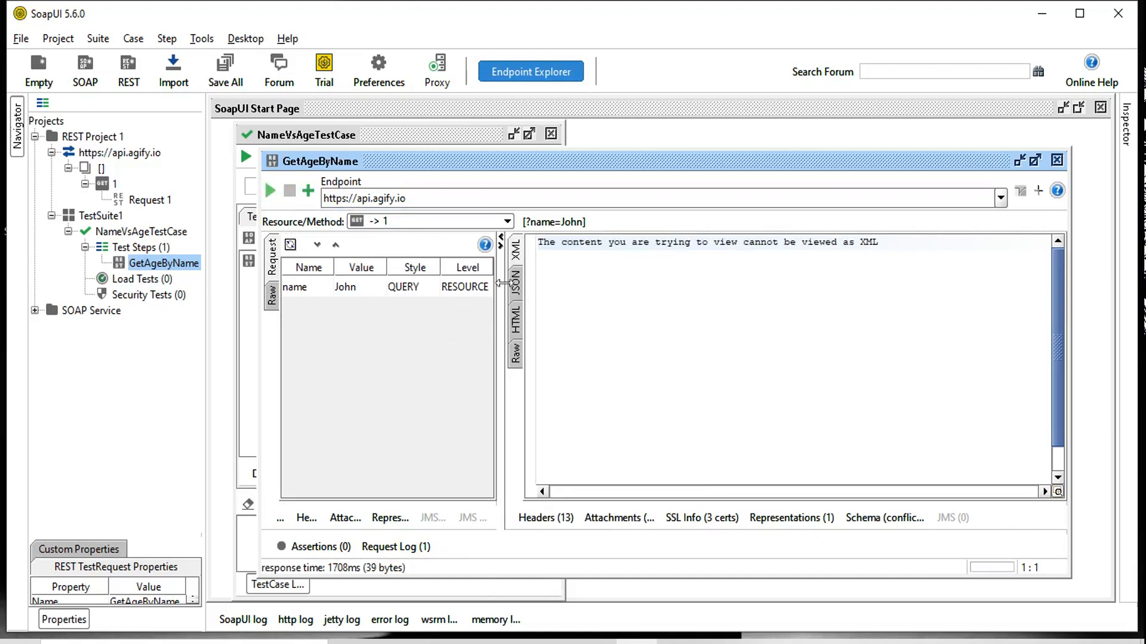
{"action": "left_click", "coordinate": [515, 284]}
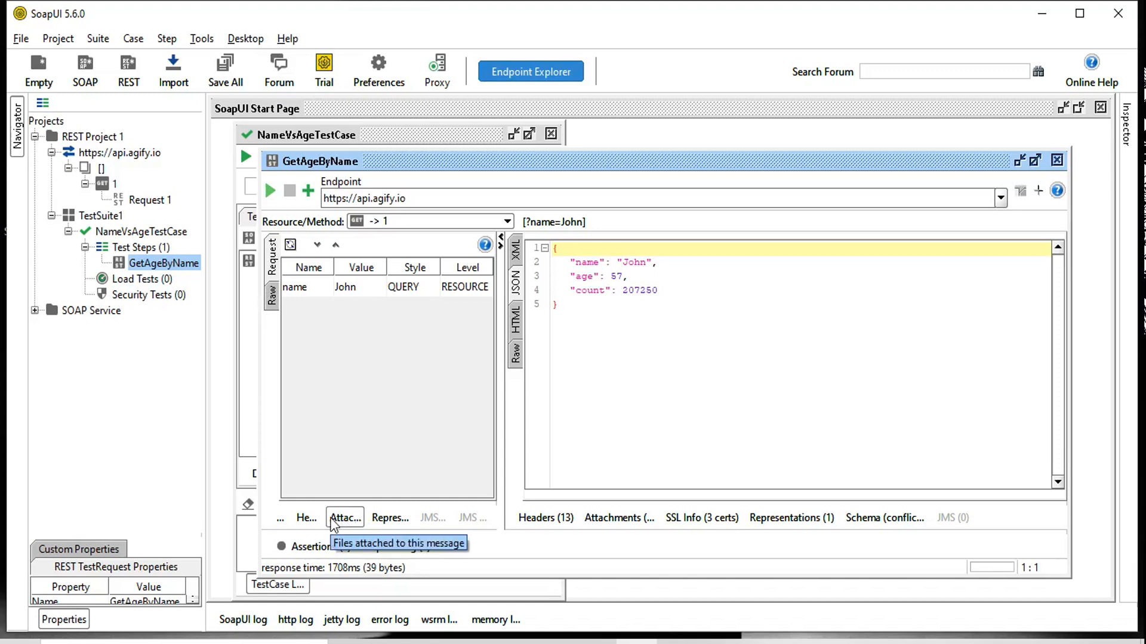
Add a Contains assertion to GetAgeByName, leaving its content empty and both comparison options off.
{"action": "left_click", "coordinate": [307, 546]}
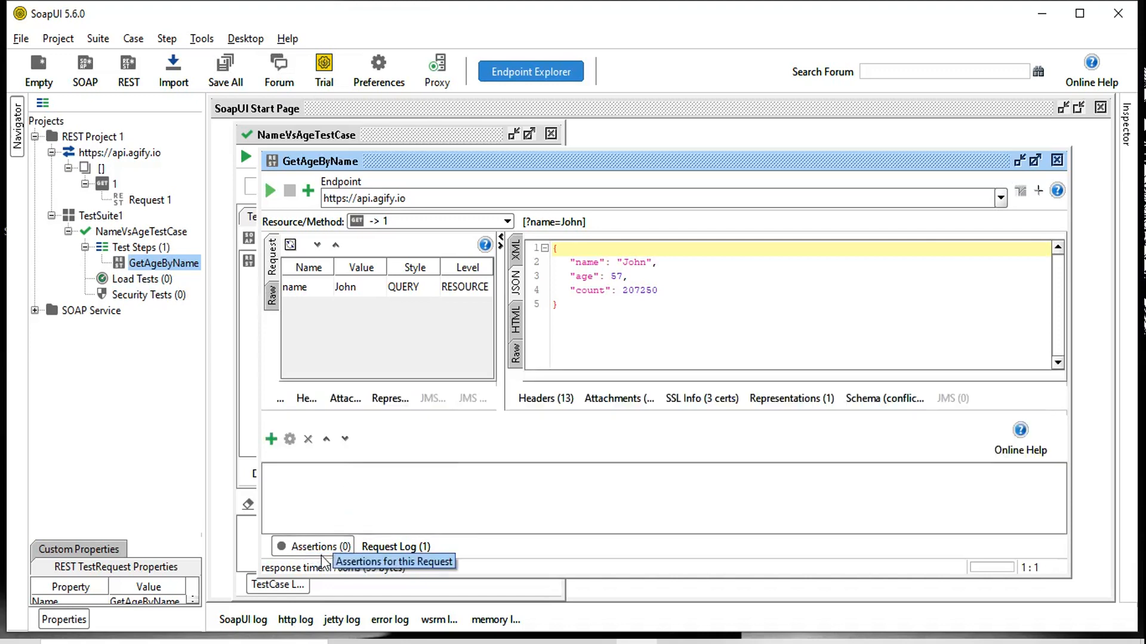
{"action": "left_click", "coordinate": [271, 439]}
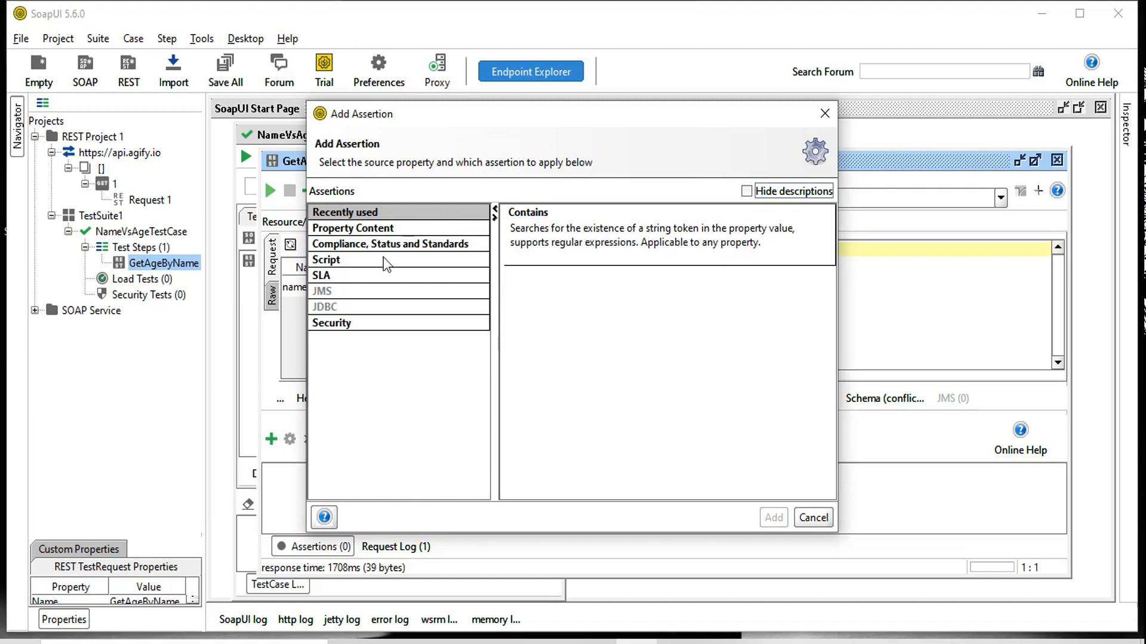
{"action": "left_click", "coordinate": [549, 249]}
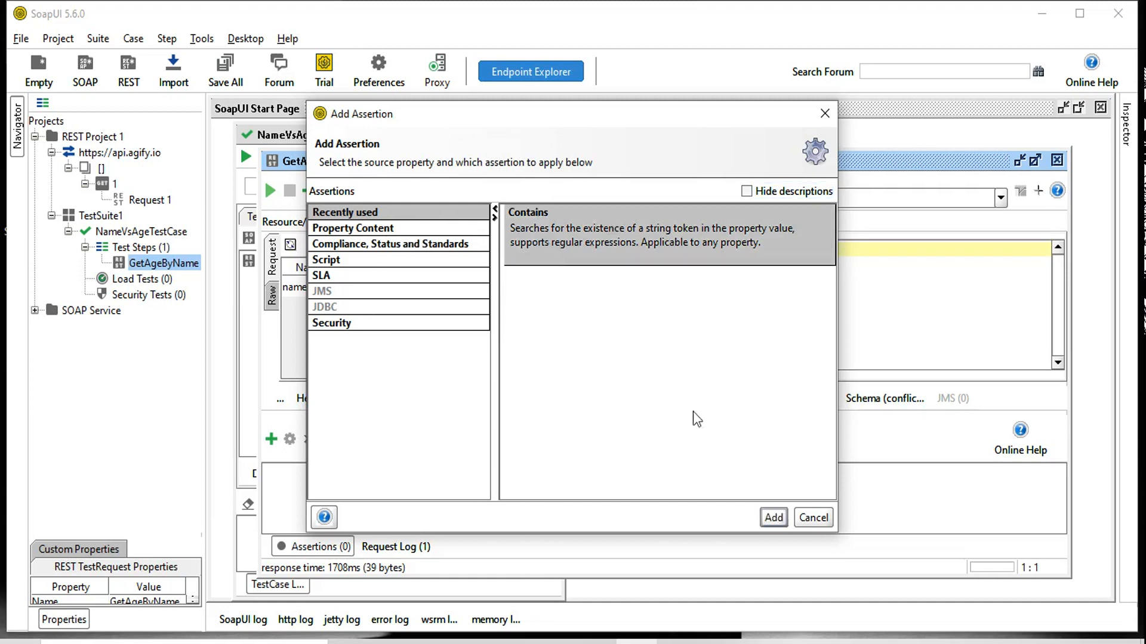
{"action": "left_click", "coordinate": [772, 517]}
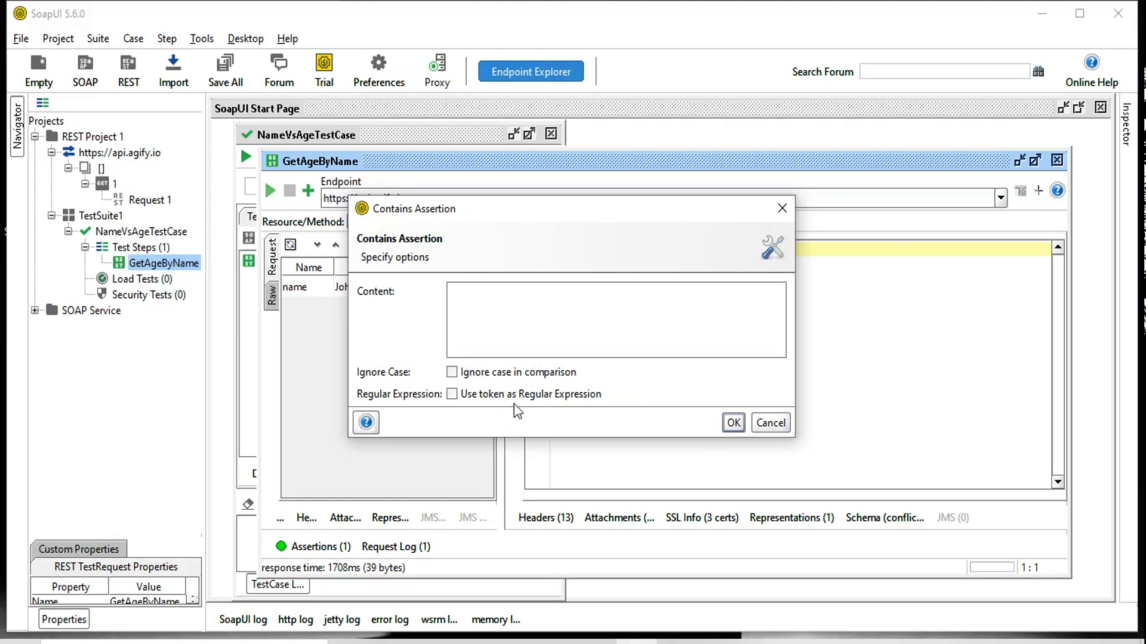
{"action": "left_click", "coordinate": [733, 424]}
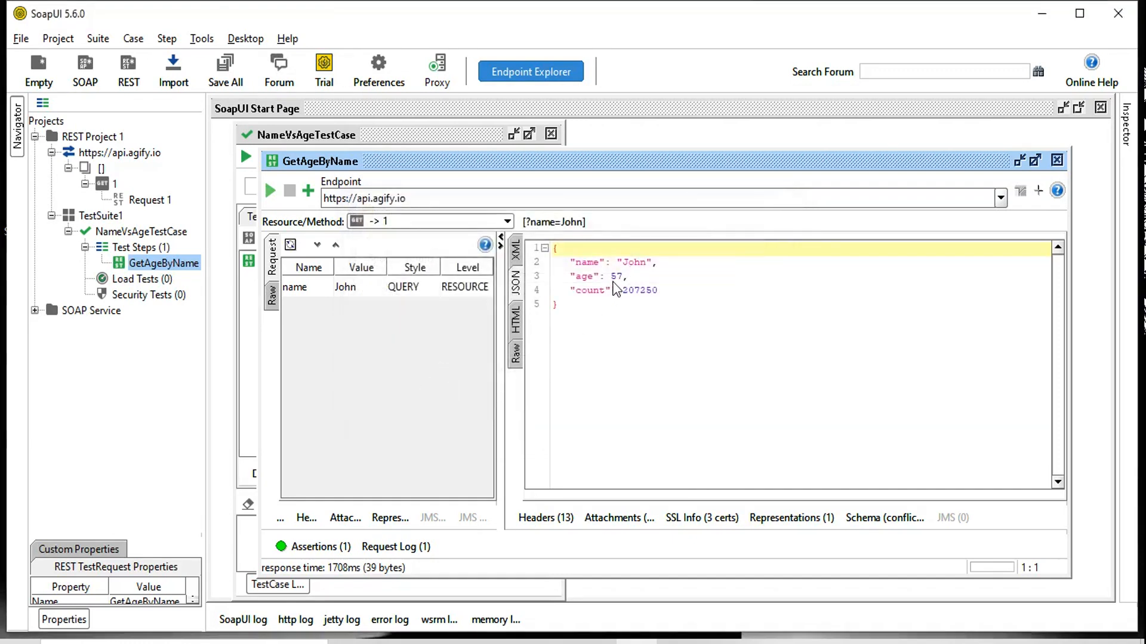
Rerun GetAgeByName with its assertion and shift its window slightly up and to the left.
{"action": "left_click", "coordinate": [268, 190]}
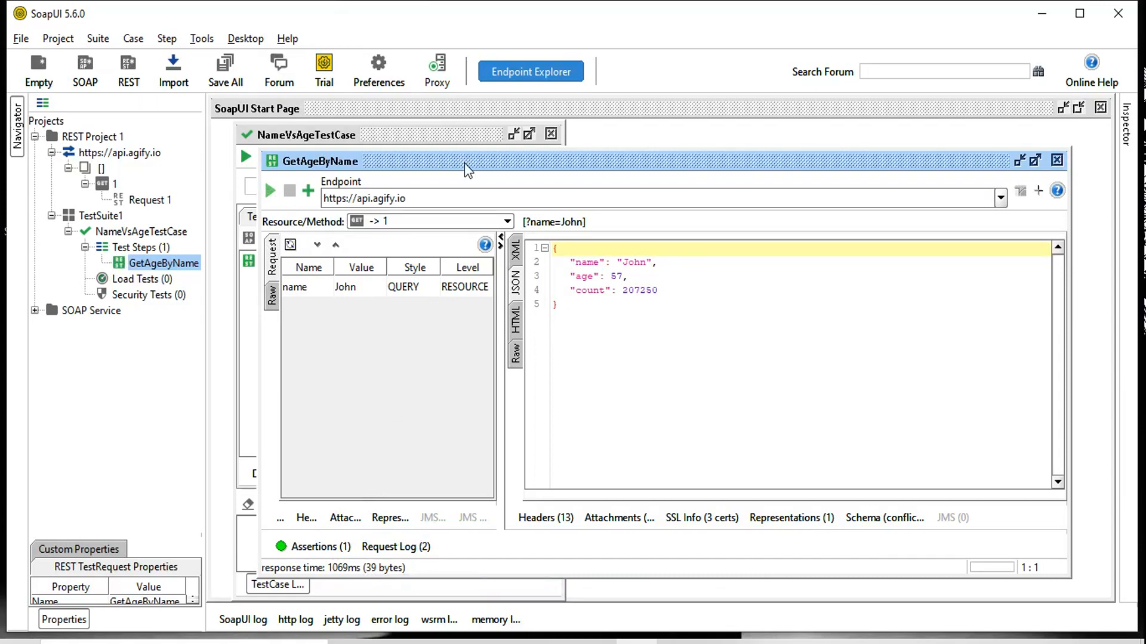
{"action": "left_click_drag", "start_coordinate": [464, 163], "coordinate": [447, 144]}
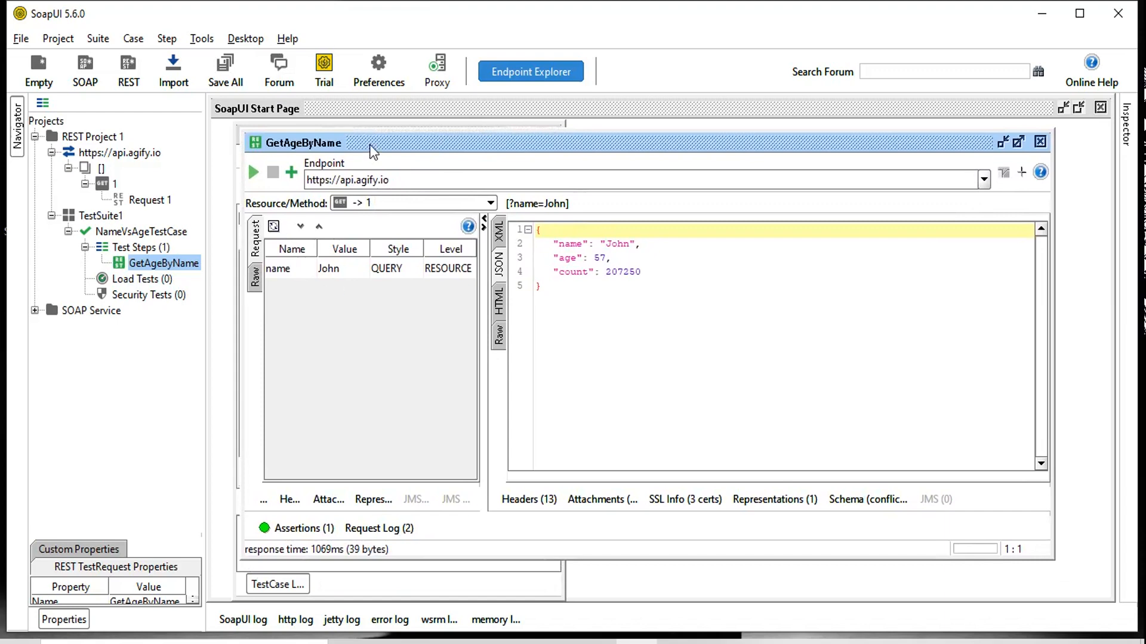
{"action": "mouse_move", "coordinate": [370, 144]}
{"action": "left_mouse_down"}
{"action": "mouse_move", "coordinate": [371, 174]}
{"action": "mouse_move", "coordinate": [415, 189]}
{"action": "mouse_move", "coordinate": [442, 161]}
{"action": "mouse_move", "coordinate": [363, 149]}
{"action": "left_mouse_up"}
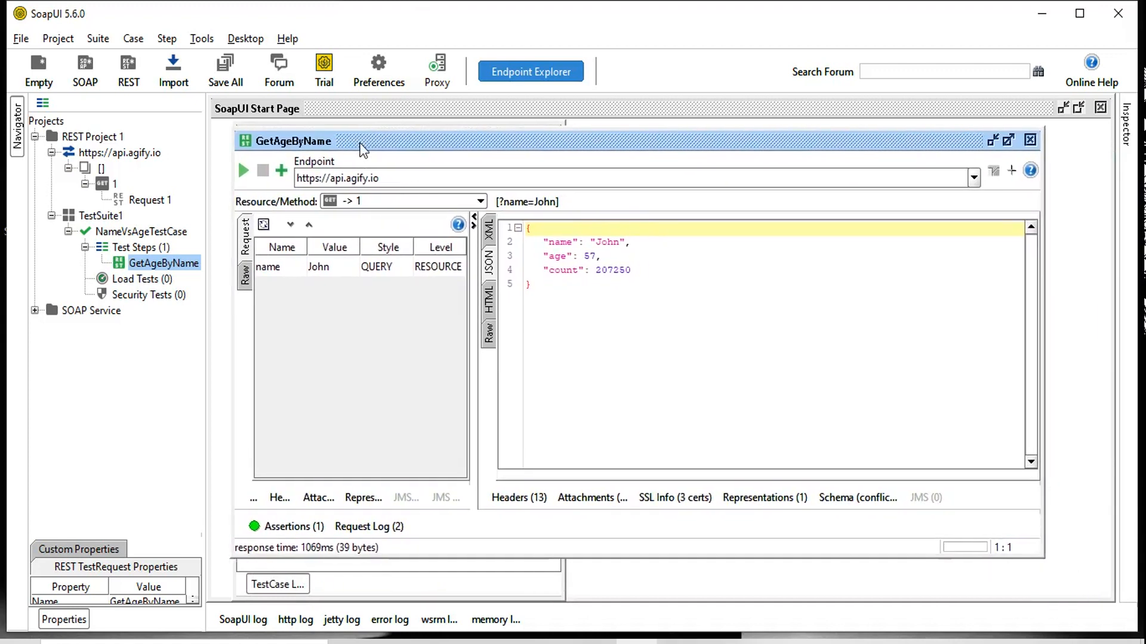
Look through the NameVsAgeTestCase entries in the project tree and the step types available for its test steps.
{"action": "left_click", "coordinate": [142, 279]}
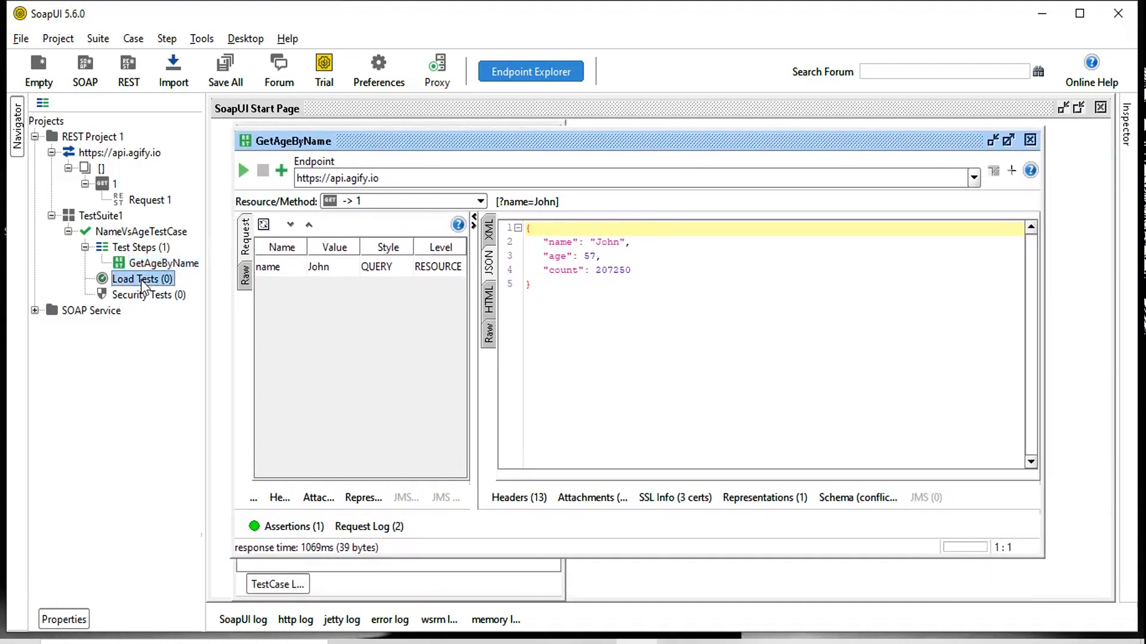
{"action": "left_click", "coordinate": [136, 260]}
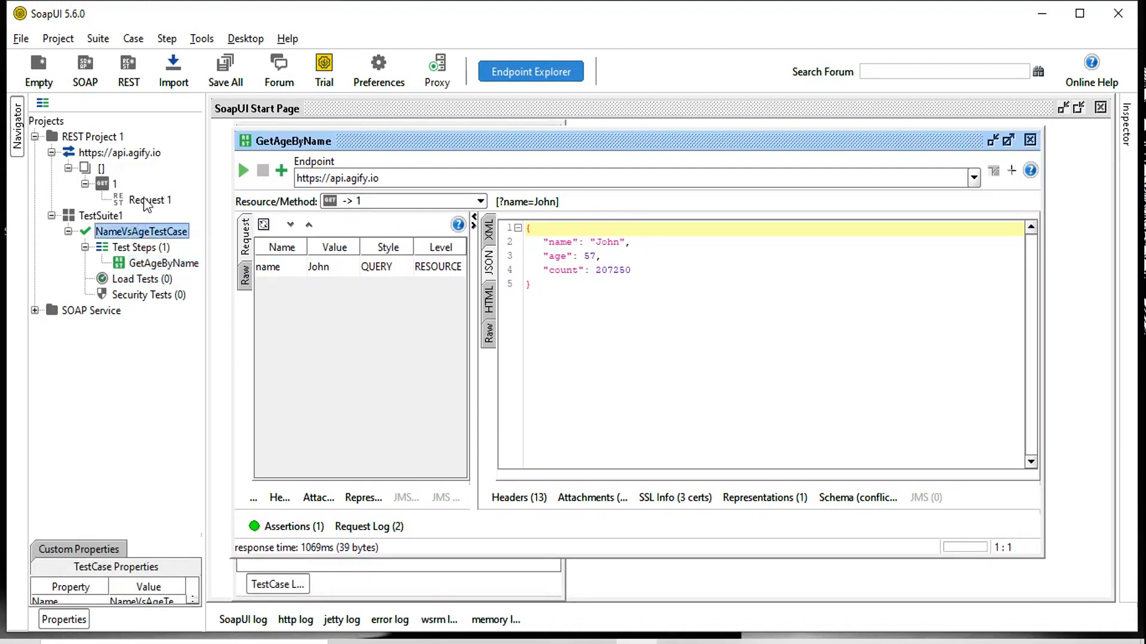
{"action": "left_click", "coordinate": [144, 200]}
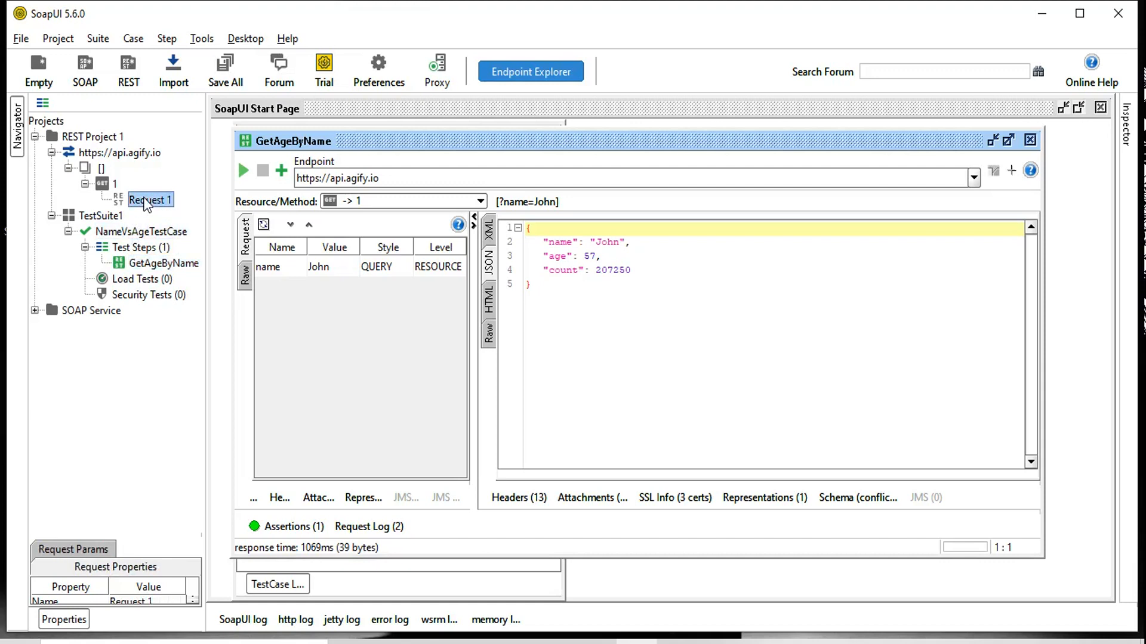
{"action": "left_click", "coordinate": [137, 250]}
{"action": "right_click", "coordinate": [138, 252]}
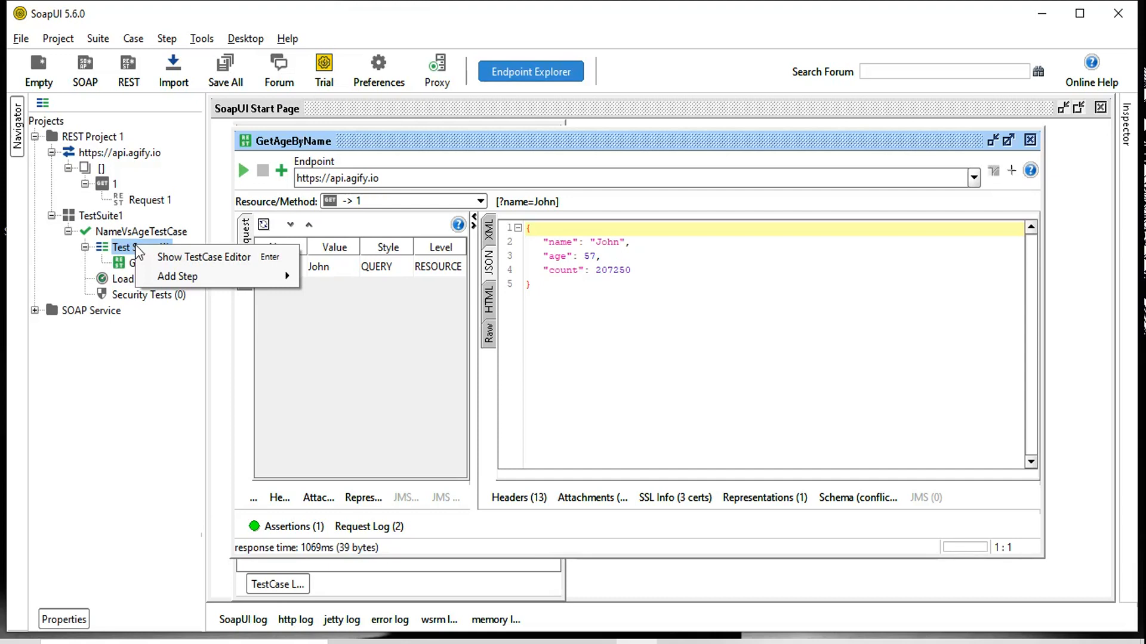
{"action": "mouse_move", "coordinate": [210, 282]}
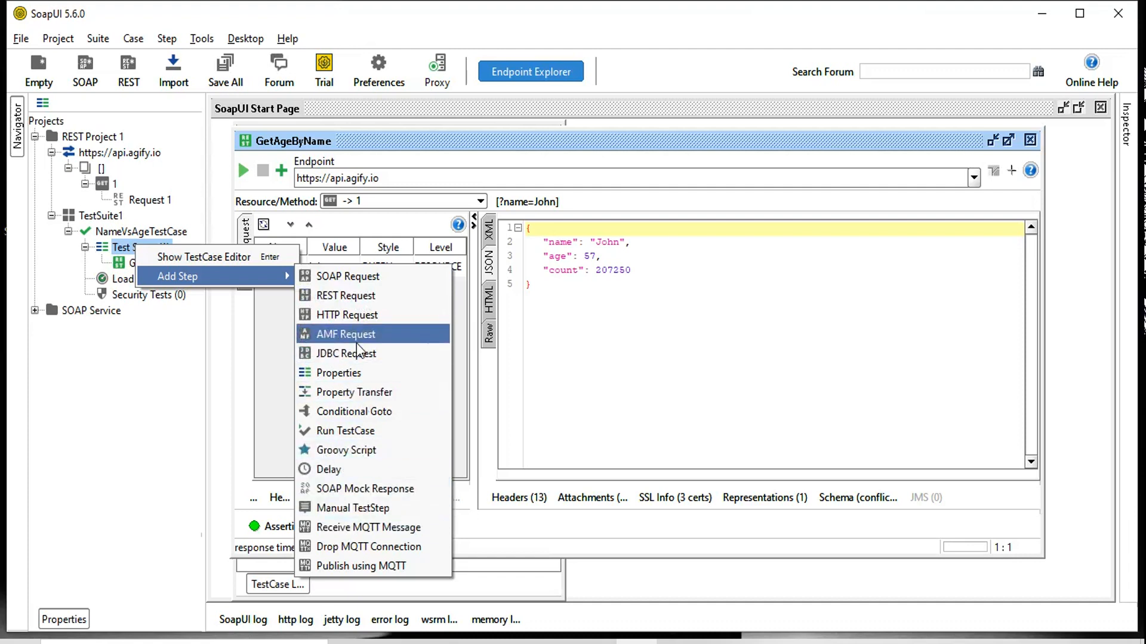
{"action": "left_click", "coordinate": [133, 259]}
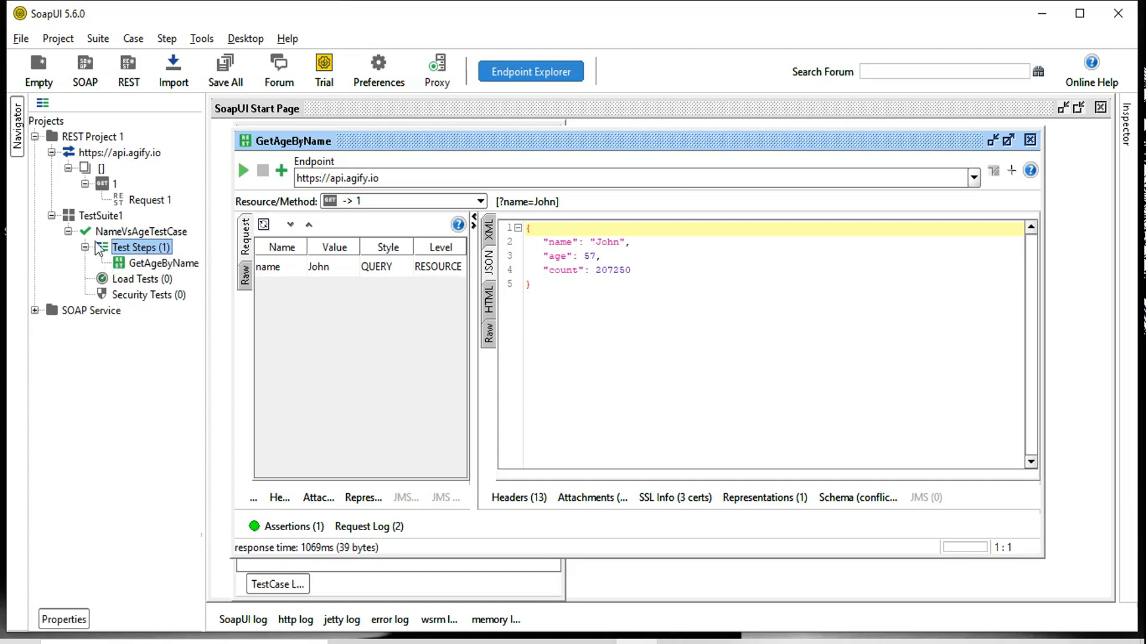
Start adding Request 1 to a new test case in TestSuite1, keeping the name TestCase 2.
{"action": "left_click", "coordinate": [143, 202]}
{"action": "double_click", "coordinate": [142, 204]}
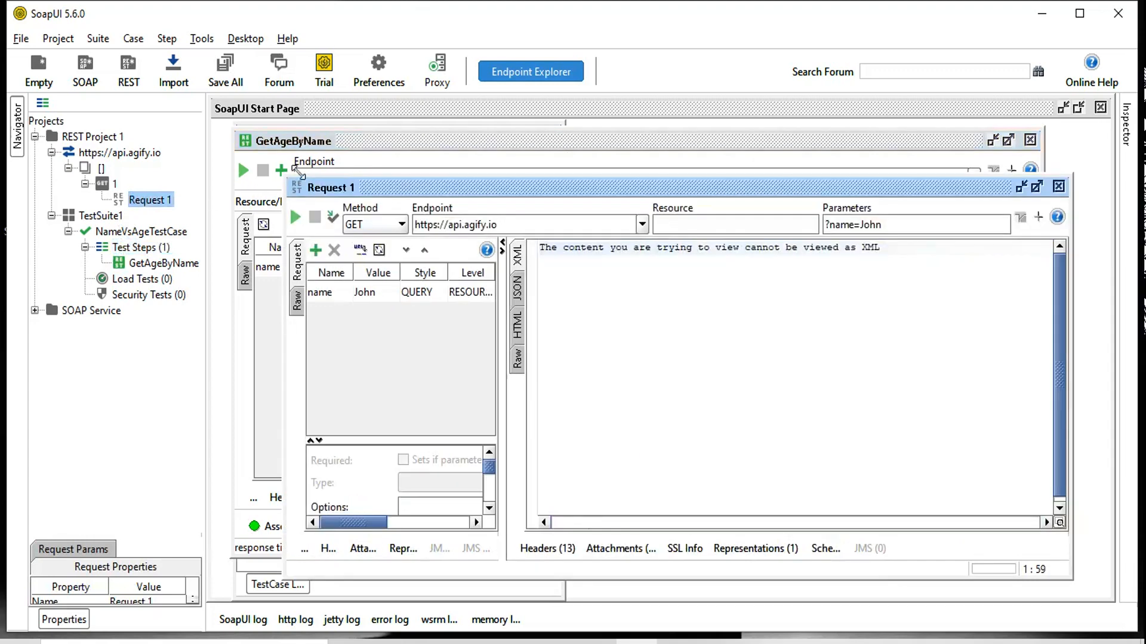
{"action": "left_click", "coordinate": [333, 221]}
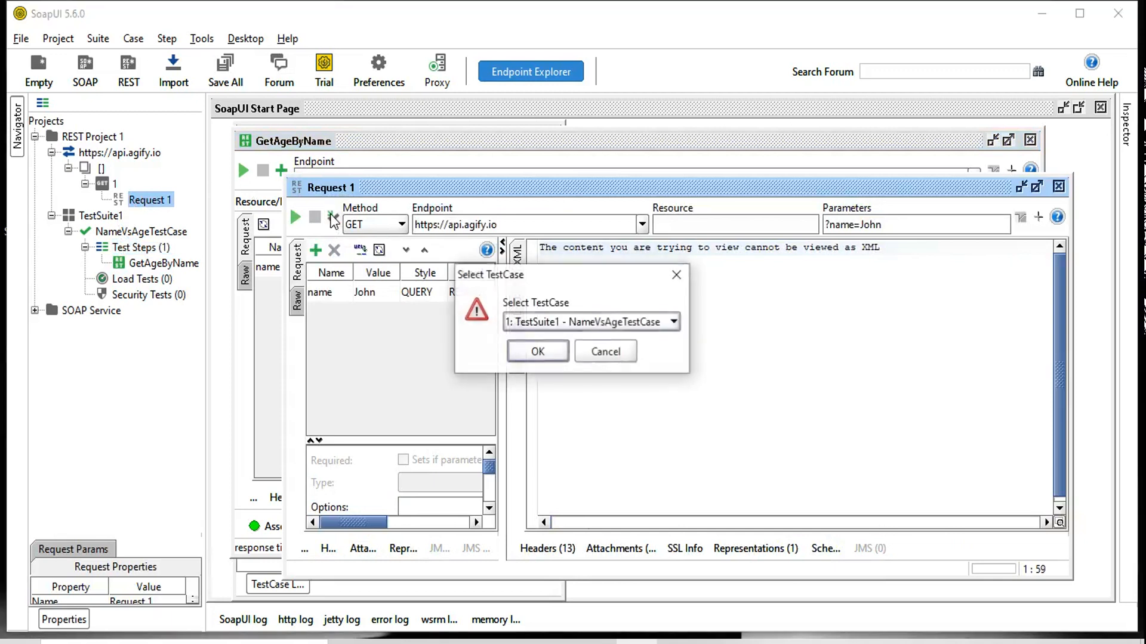
{"action": "left_click", "coordinate": [632, 324]}
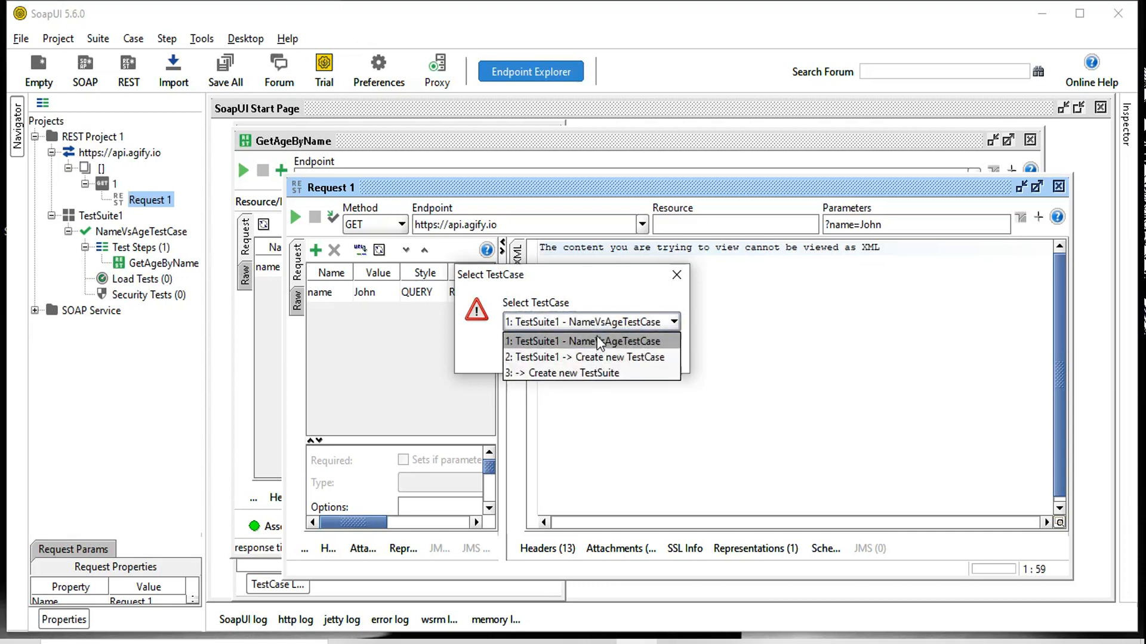
{"action": "left_click", "coordinate": [555, 358]}
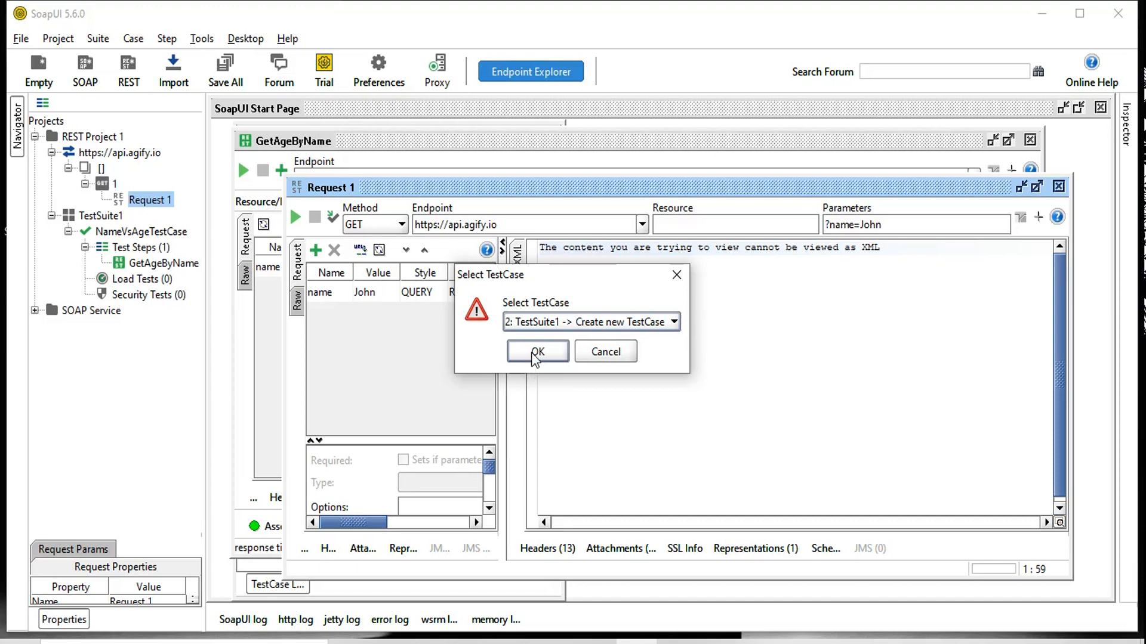
{"action": "left_click", "coordinate": [535, 353]}
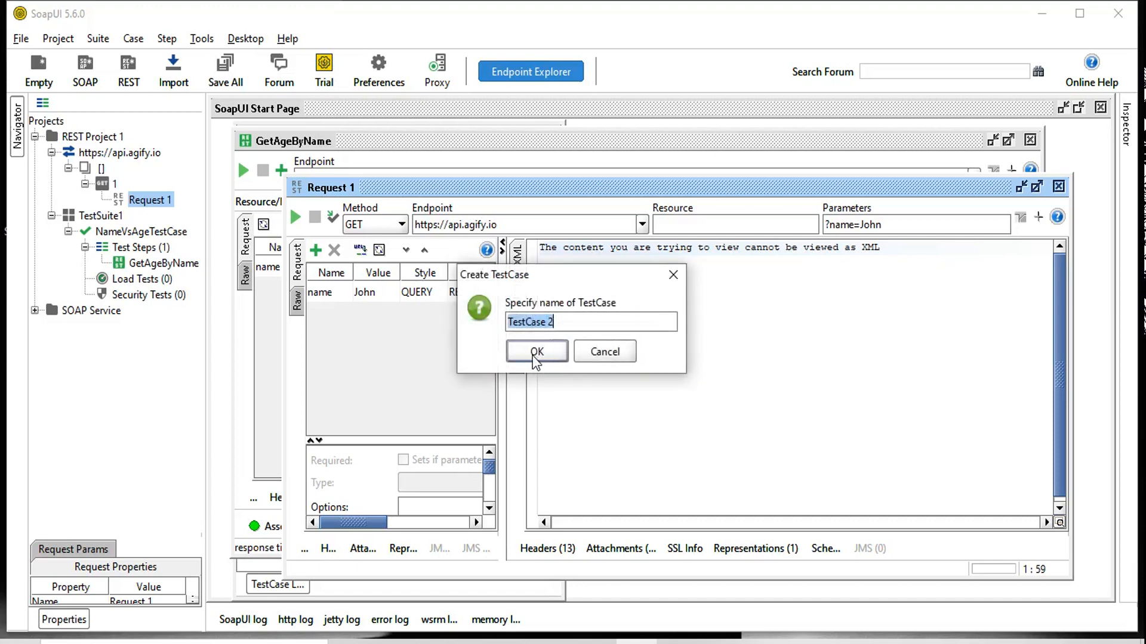
{"action": "left_click", "coordinate": [535, 353]}
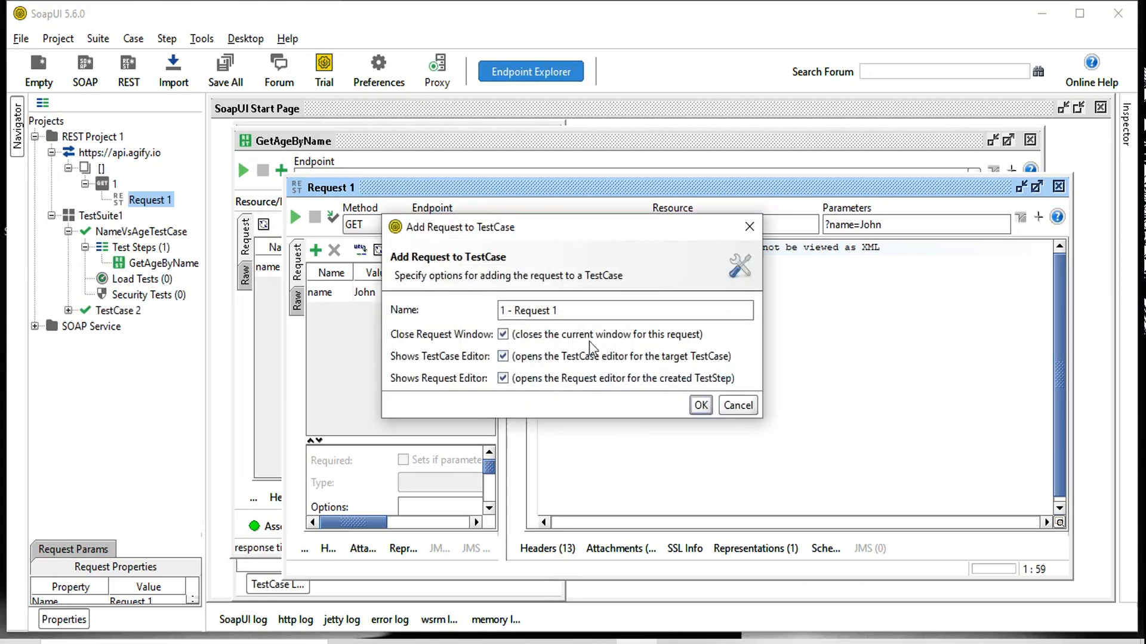
Name the added test step Request 2 and add it to TestCase 2, leaving all three window options on.
{"action": "left_click", "coordinate": [568, 310]}
{"action": "key", "text": "BackSpace"}
{"action": "type", "text": "2"}
{"action": "key", "text": "Delete"}
{"action": "key", "text": "Delete"}
{"action": "key", "text": "Delete"}
{"action": "key", "text": "Delete"}
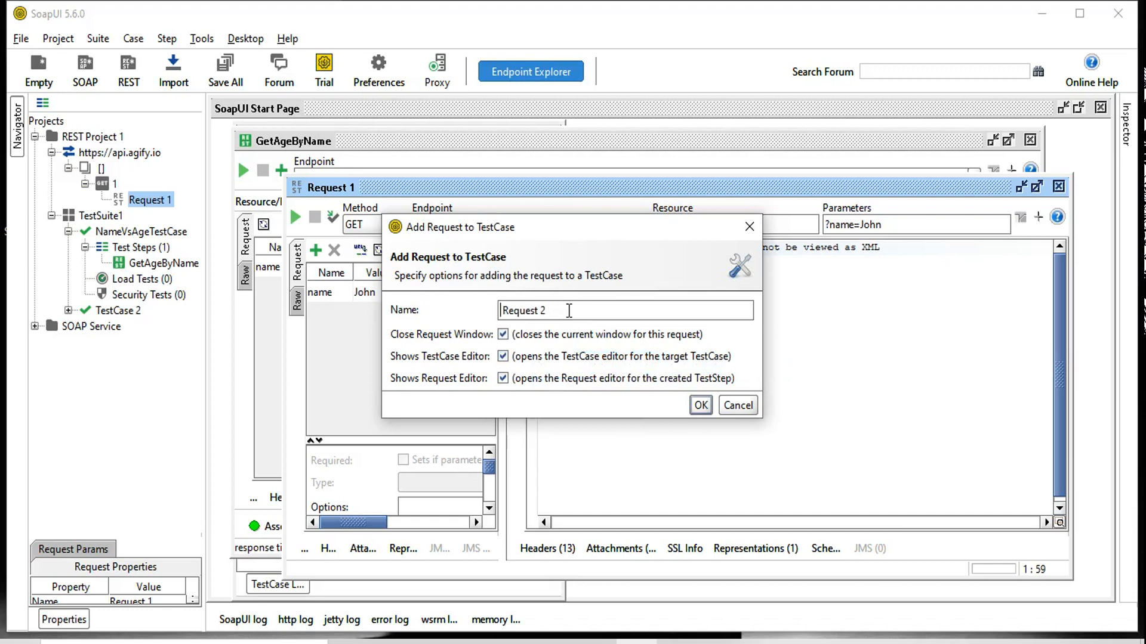
{"action": "left_click", "coordinate": [695, 404]}
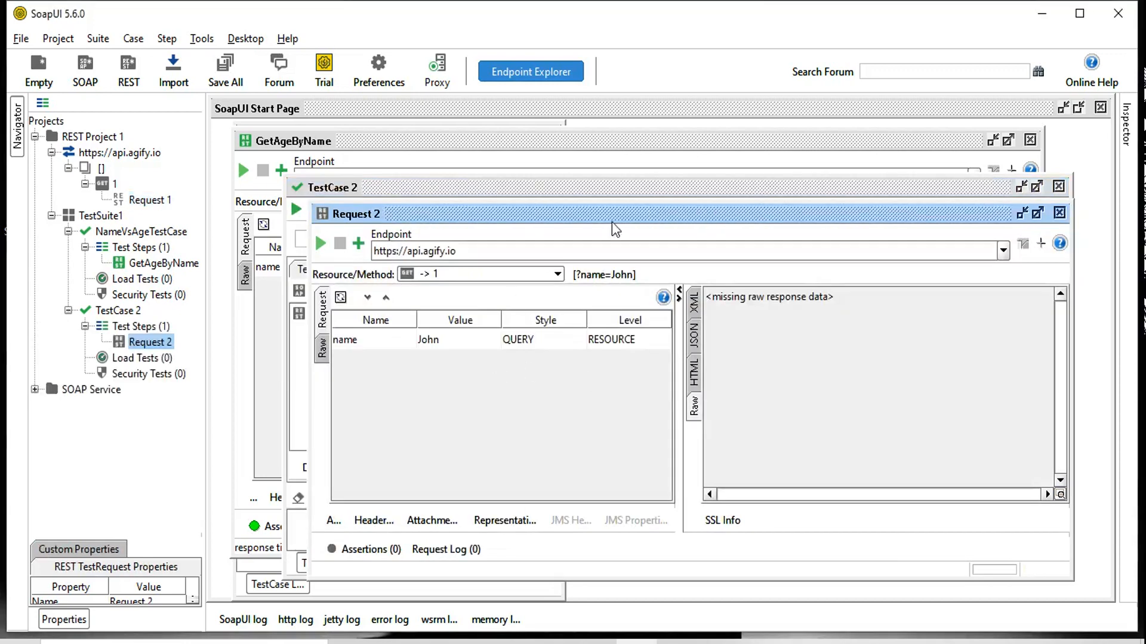
Bring up the TestCase 2 editor and move it and the Request 2 window apart.
{"action": "left_click_drag", "start_coordinate": [503, 223], "coordinate": [463, 175]}
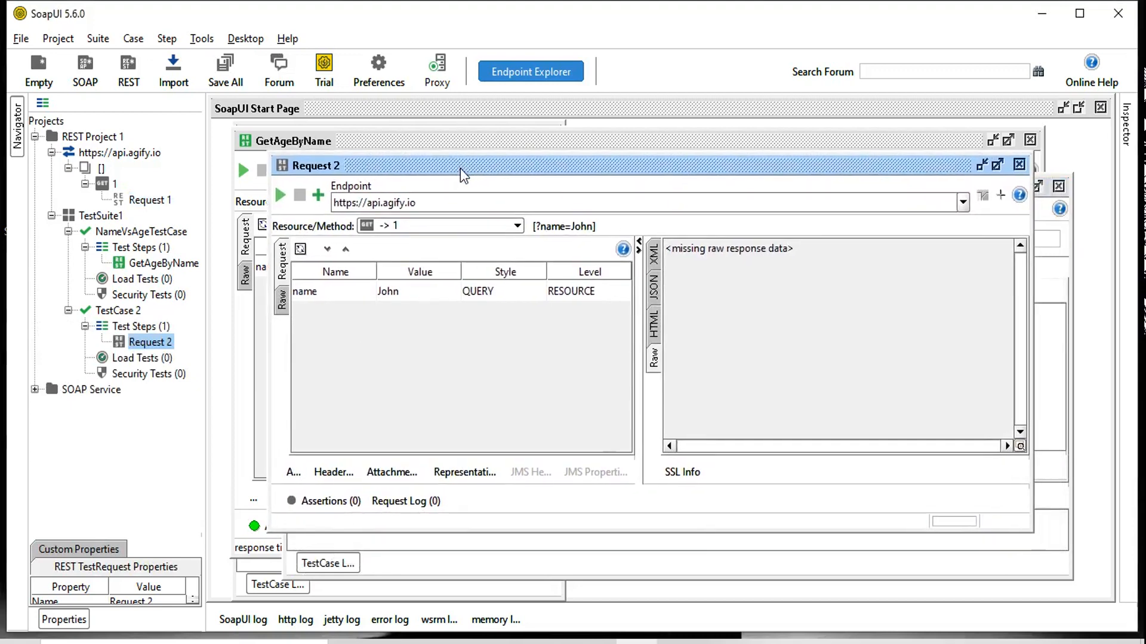
{"action": "double_click", "coordinate": [140, 327]}
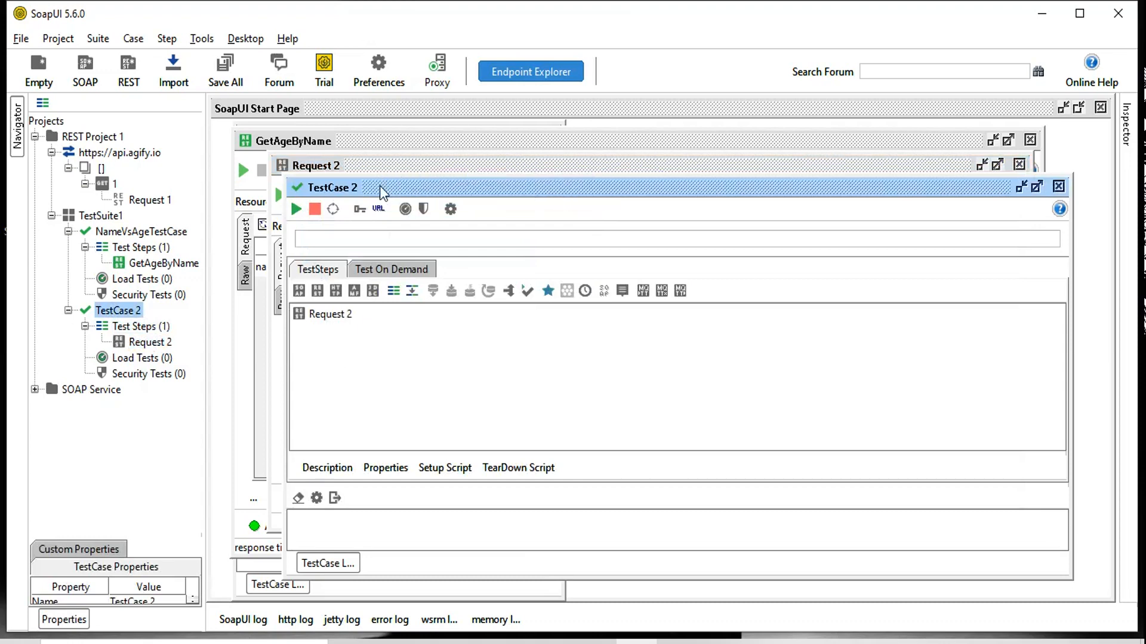
{"action": "left_click_drag", "start_coordinate": [380, 185], "coordinate": [485, 135]}
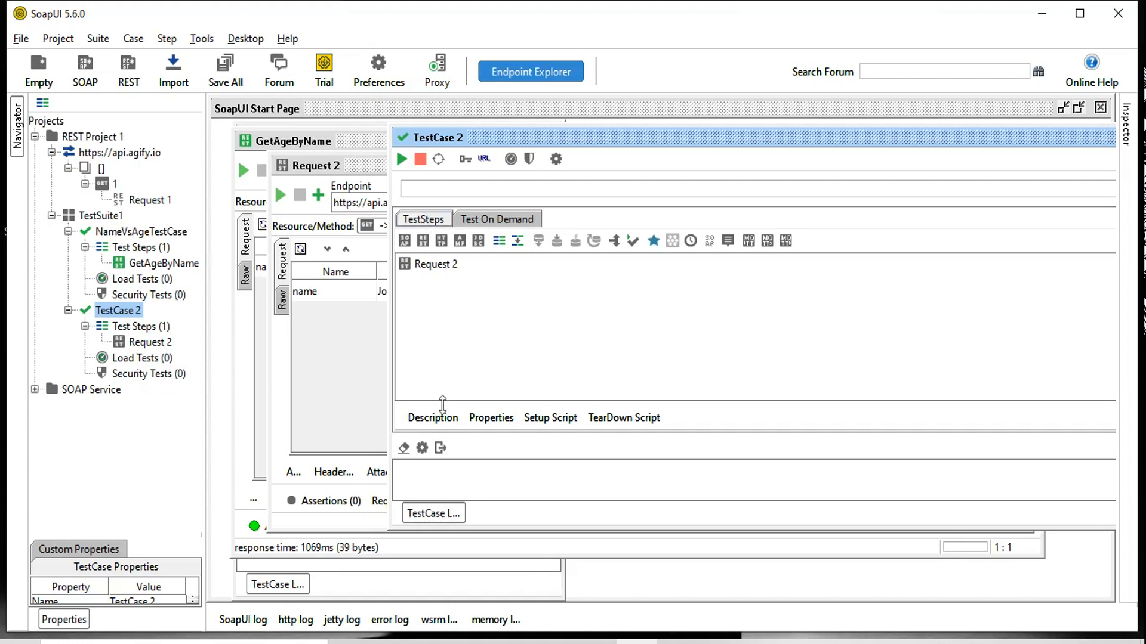
{"action": "left_click", "coordinate": [345, 303]}
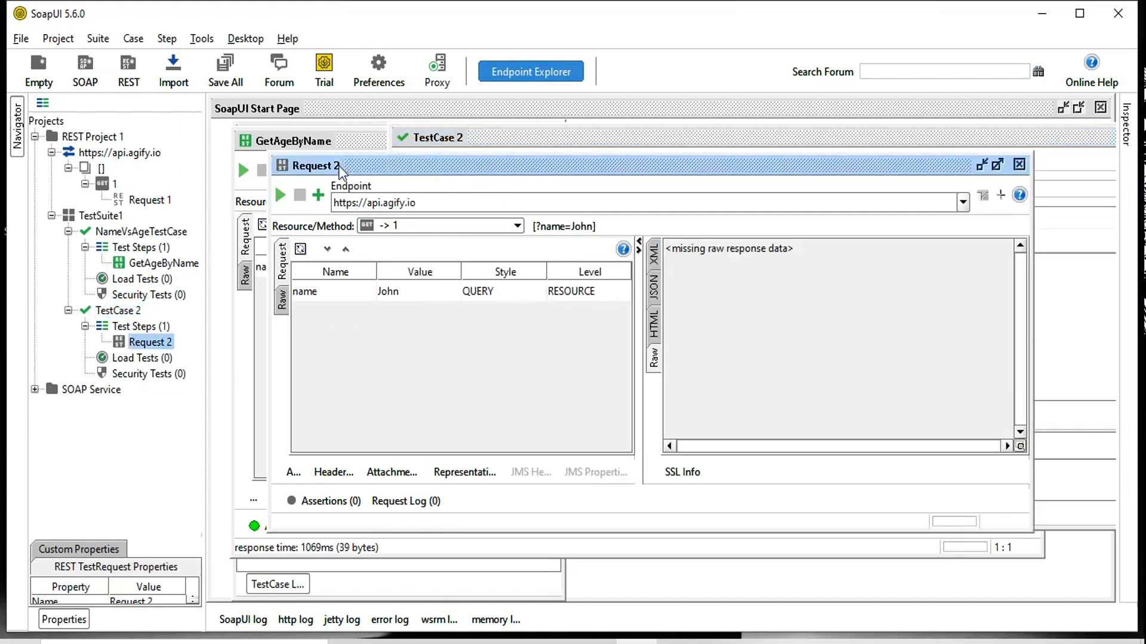
{"action": "left_click_drag", "start_coordinate": [339, 169], "coordinate": [424, 255]}
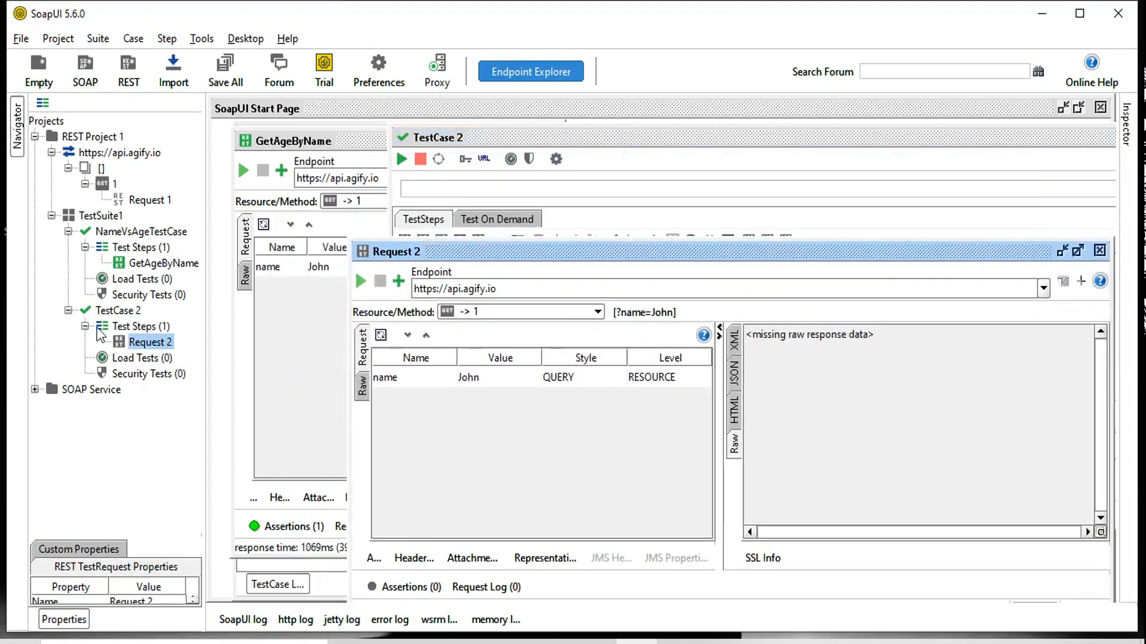
Look at TestCase 2 and its Request 2 step again, and close all open editor windows.
{"action": "left_click", "coordinate": [123, 319]}
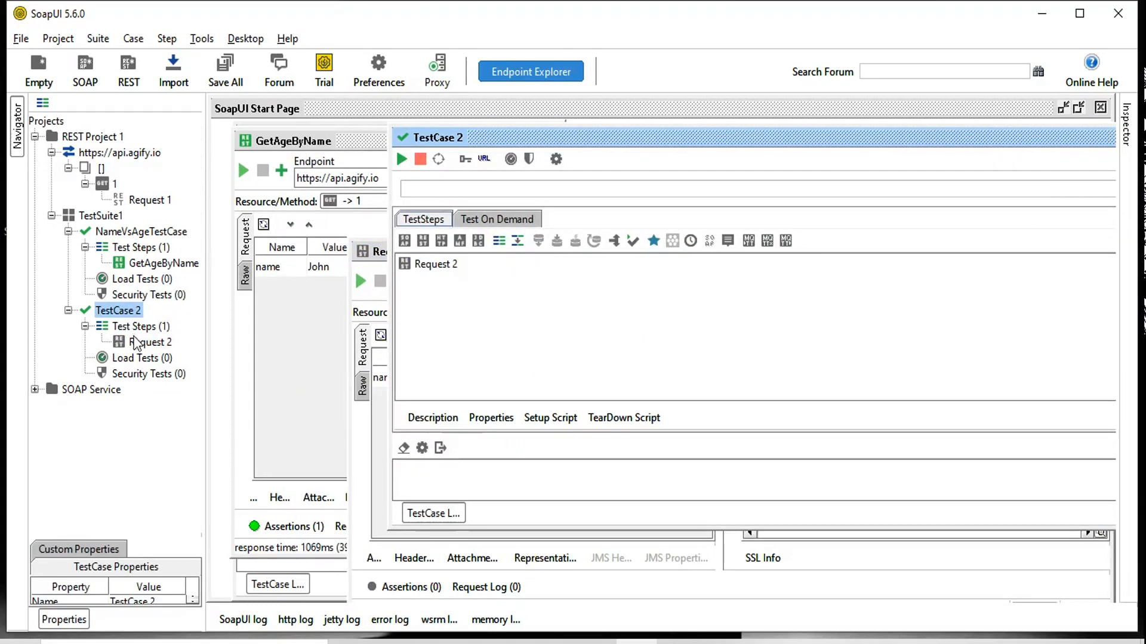
{"action": "left_click", "coordinate": [136, 344]}
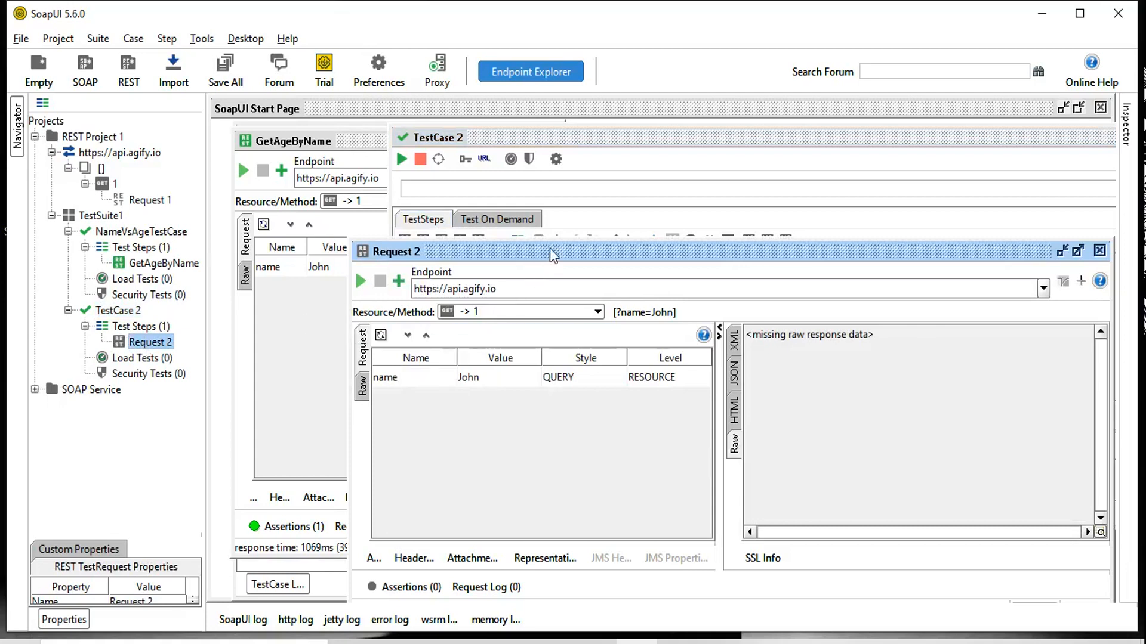
{"action": "left_click_drag", "start_coordinate": [549, 249], "coordinate": [441, 174]}
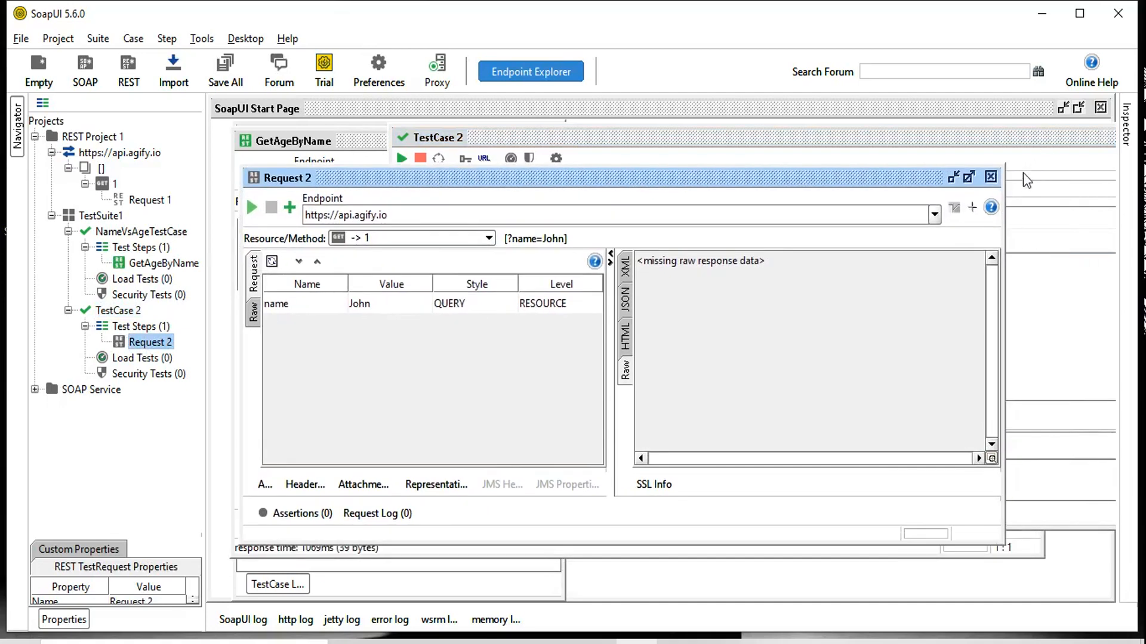
{"action": "left_click", "coordinate": [991, 176]}
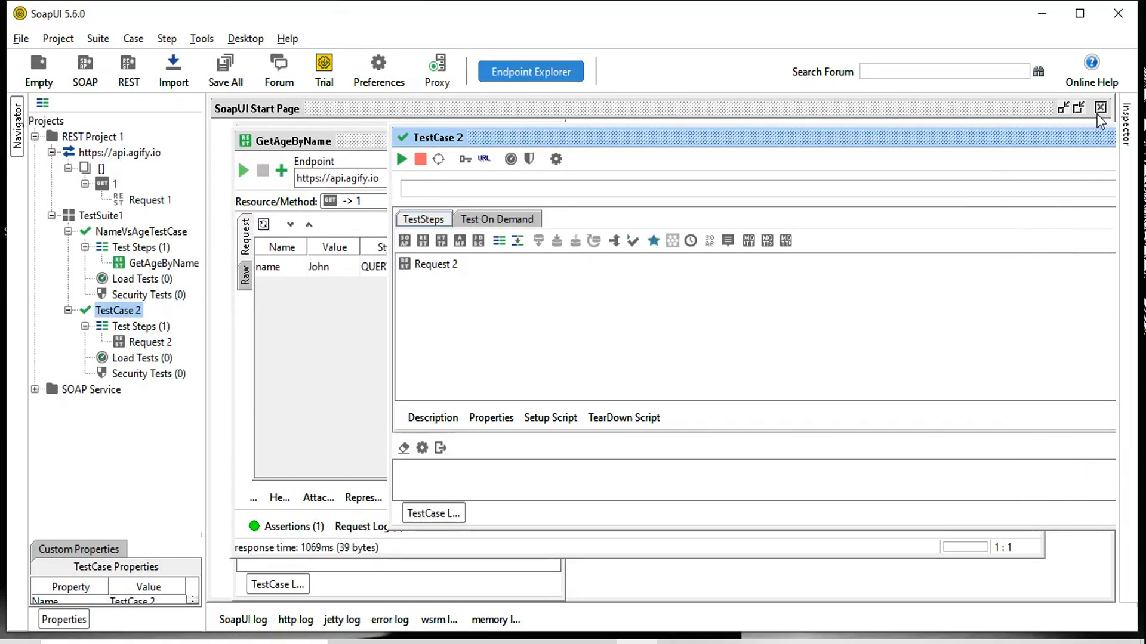
{"action": "left_click", "coordinate": [1101, 108]}
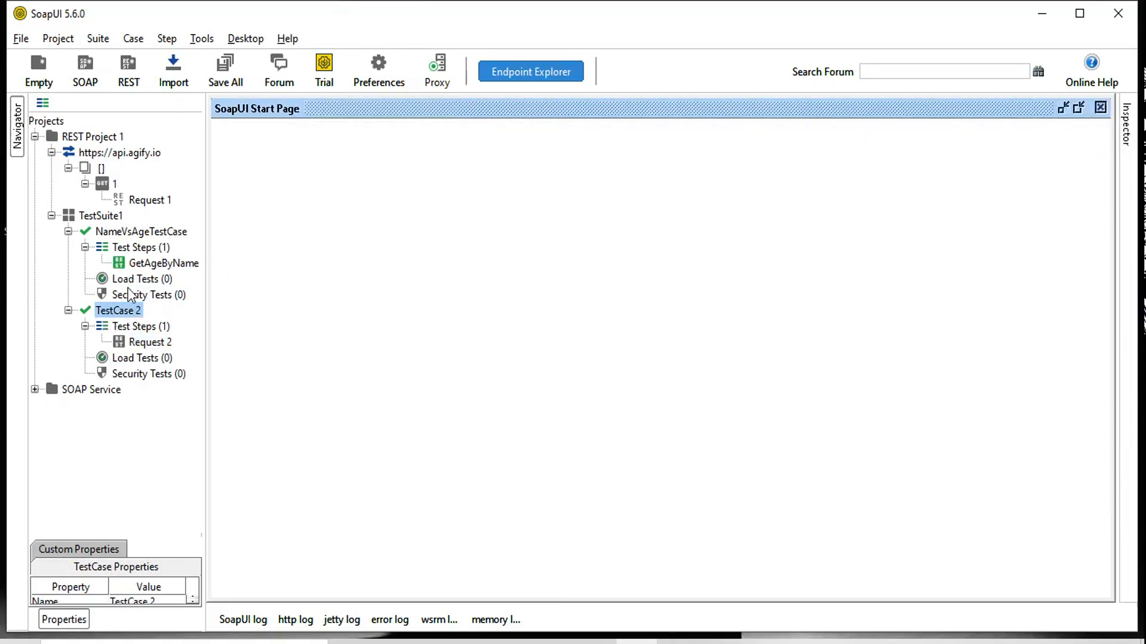
Compare the two test cases in TestSuite1 and view the actions available for NameVsAgeTestCase.
{"action": "left_click", "coordinate": [122, 233]}
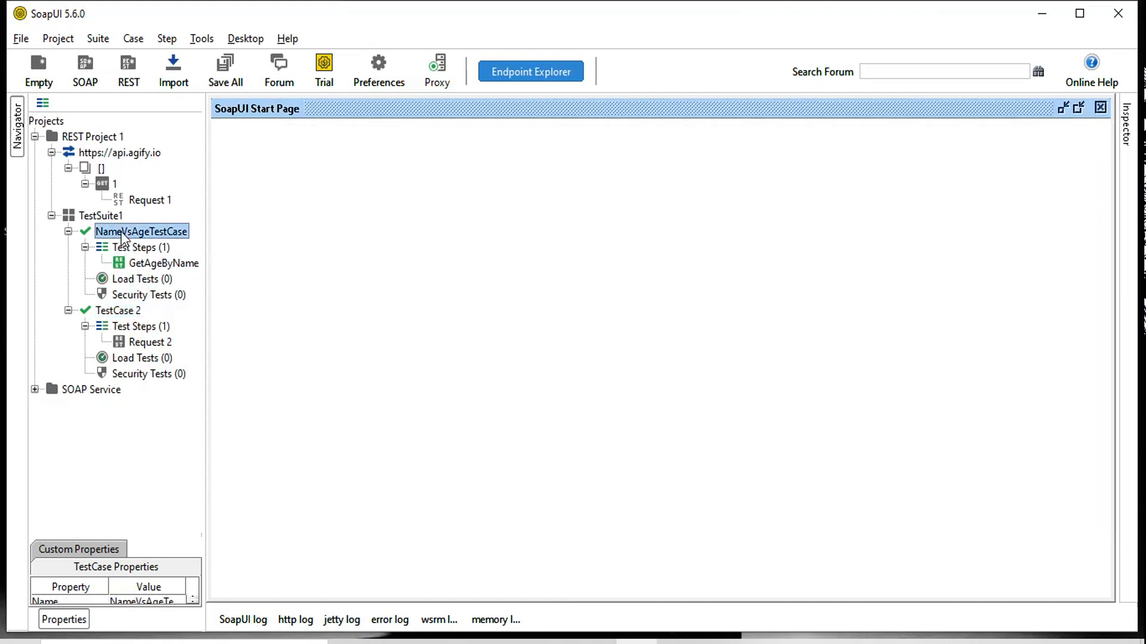
{"action": "left_click", "coordinate": [118, 312]}
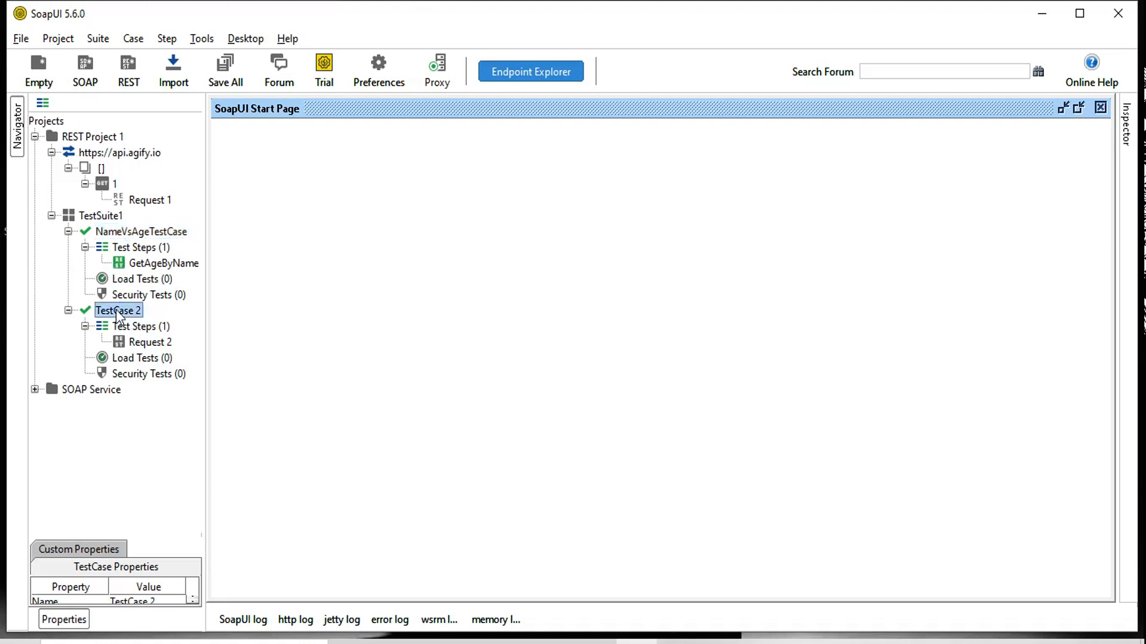
{"action": "left_click", "coordinate": [139, 235]}
{"action": "right_click", "coordinate": [139, 237]}
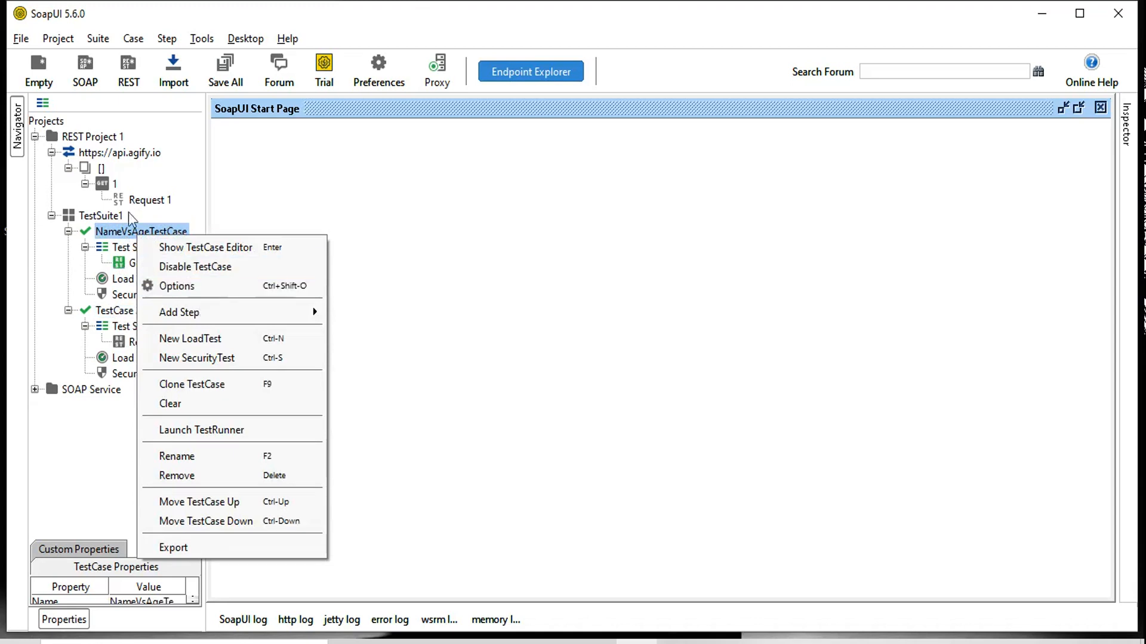
Run Request 2 of TestCase 2 with a different first name as its name parameter and show the response as JSON.
{"action": "left_click", "coordinate": [119, 342]}
{"action": "double_click", "coordinate": [119, 342]}
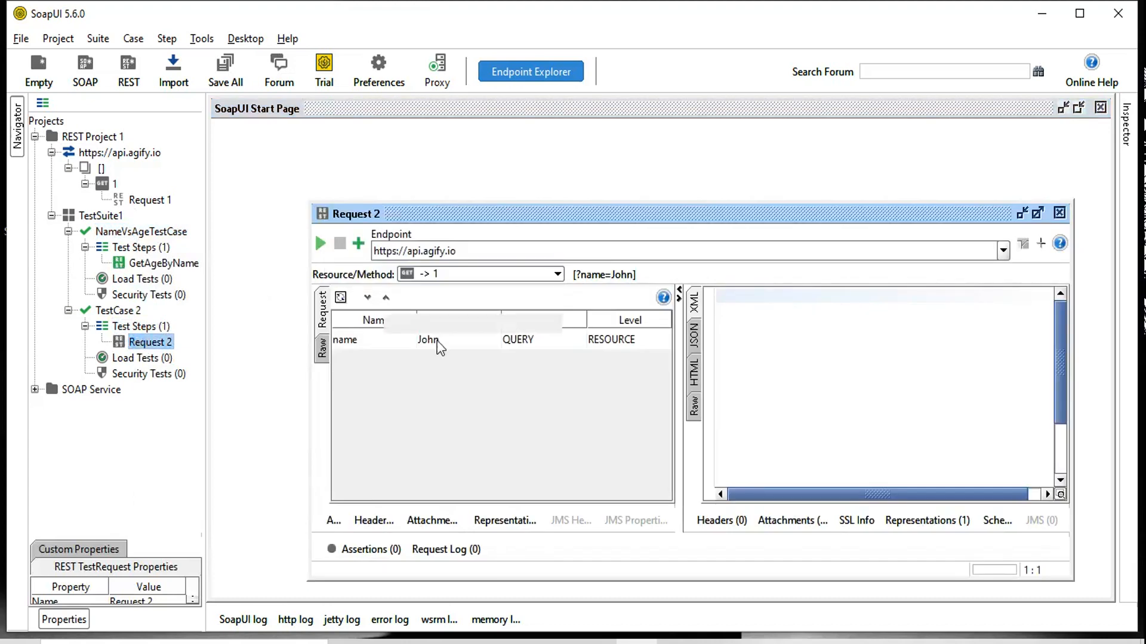
{"action": "double_click", "coordinate": [446, 345]}
{"action": "key", "text": "BackSpace"}
{"action": "key", "text": "BackSpace"}
{"action": "key", "text": "BackSpace"}
{"action": "key", "text": "BackSpace"}
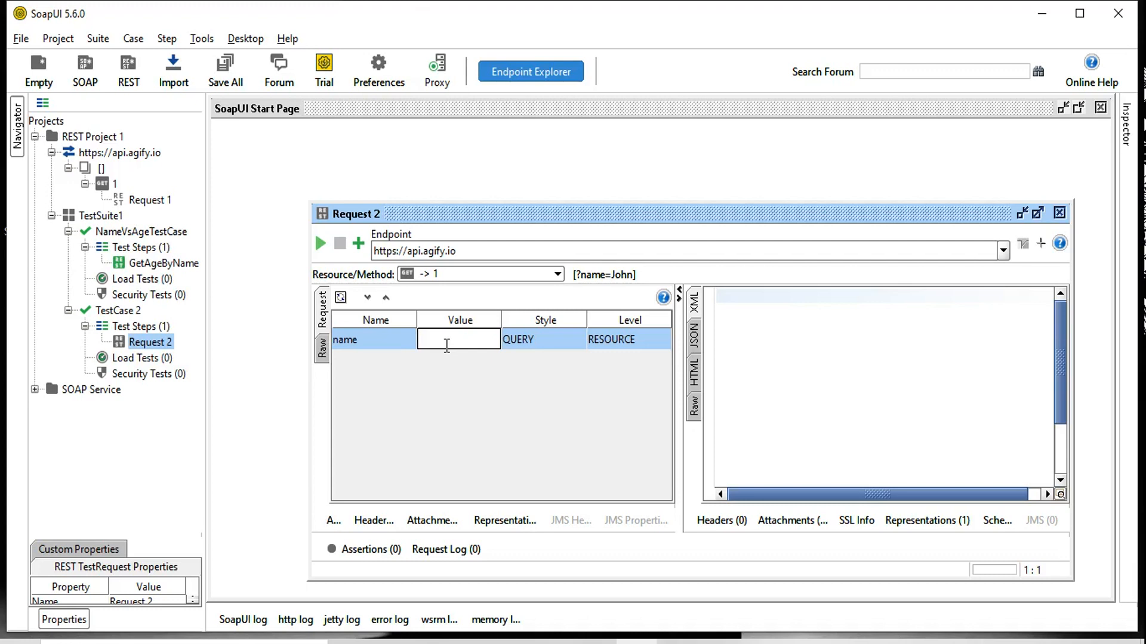
{"action": "type", "text": "Stephen"}
{"action": "left_click", "coordinate": [319, 242]}
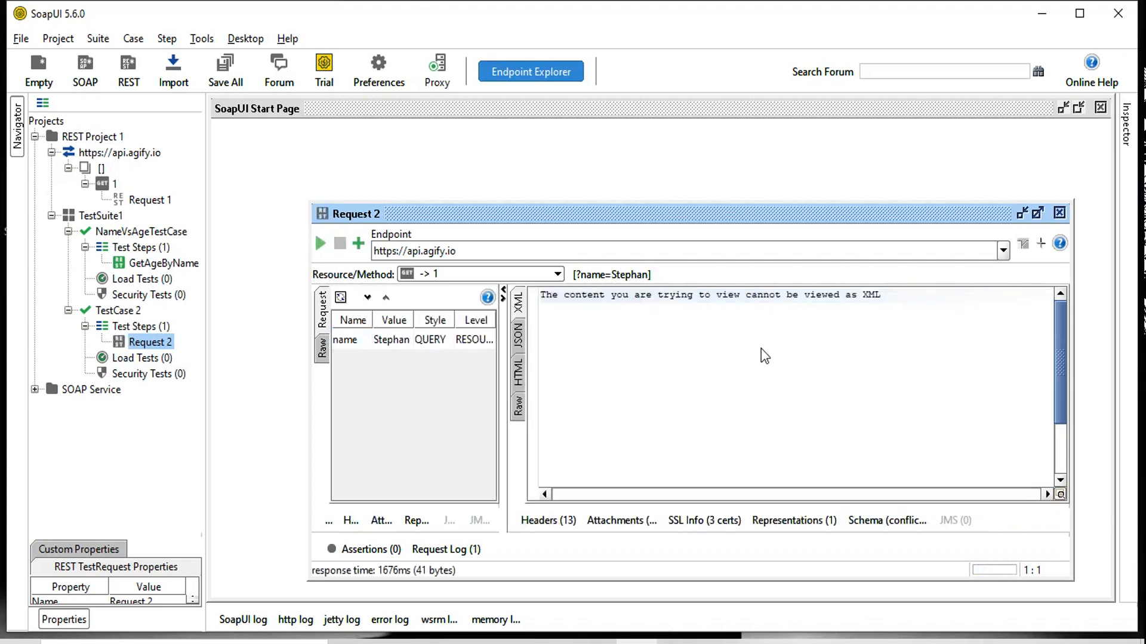
{"action": "left_click", "coordinate": [518, 337]}
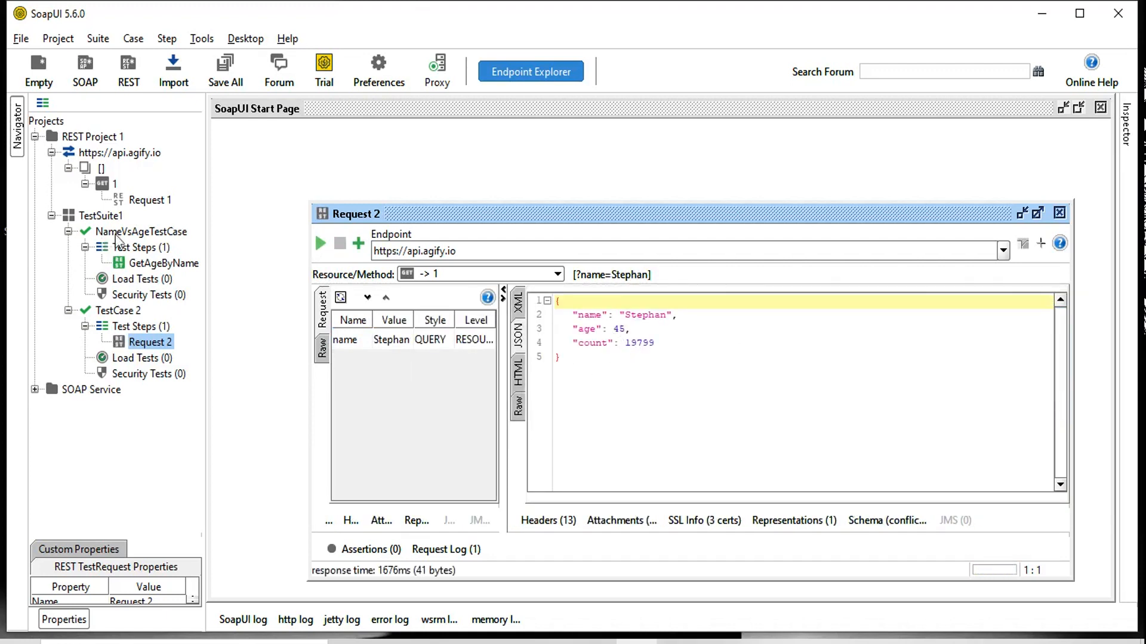
Review the TestCase 2 editor and its Request 2 step, and collapse REST Project 1 in the project tree.
{"action": "left_click", "coordinate": [142, 248]}
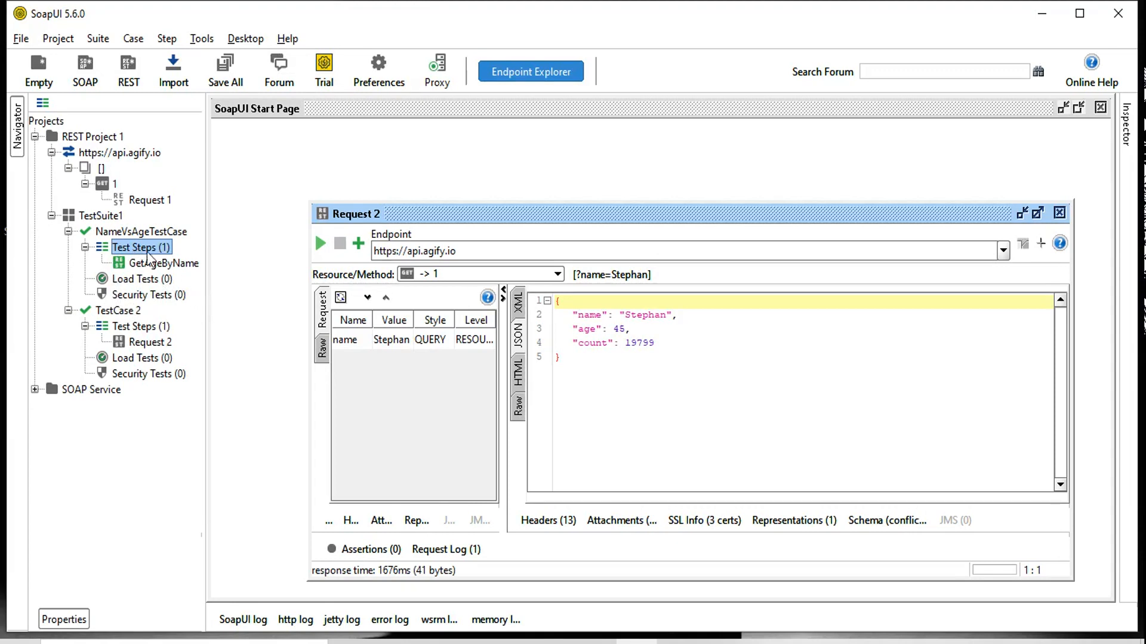
{"action": "double_click", "coordinate": [120, 310]}
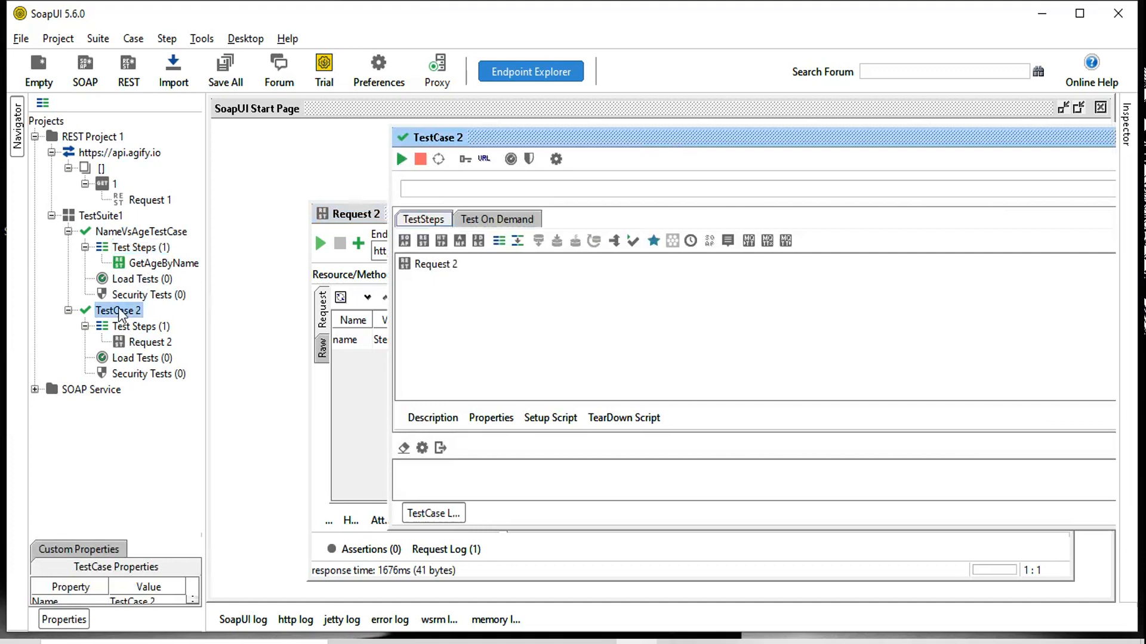
{"action": "double_click", "coordinate": [425, 264]}
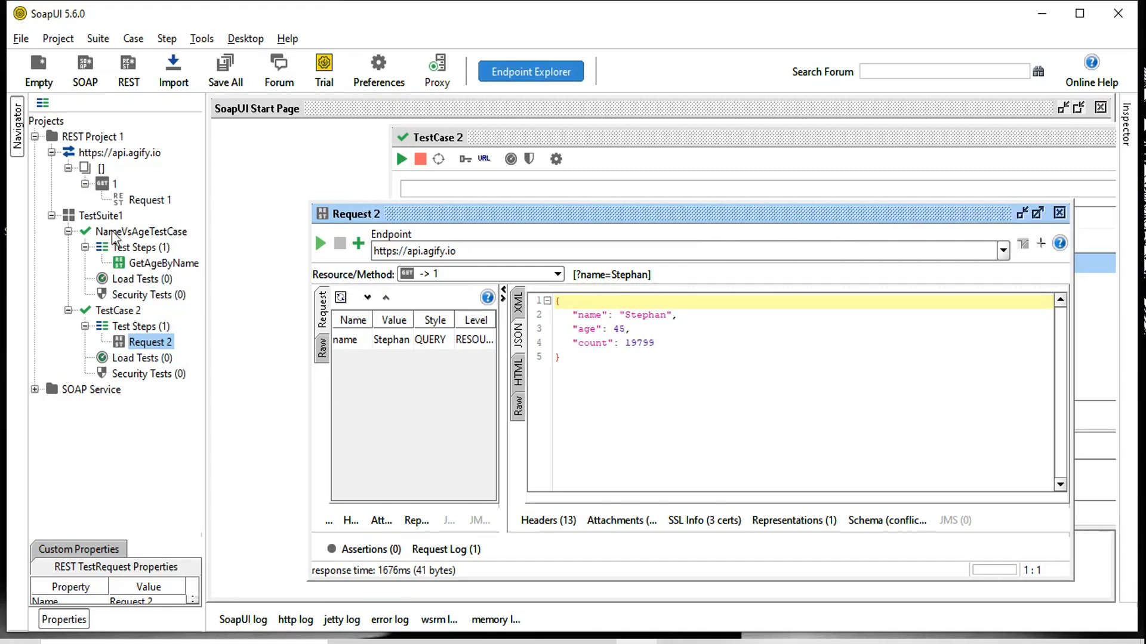
{"action": "left_click", "coordinate": [34, 136]}
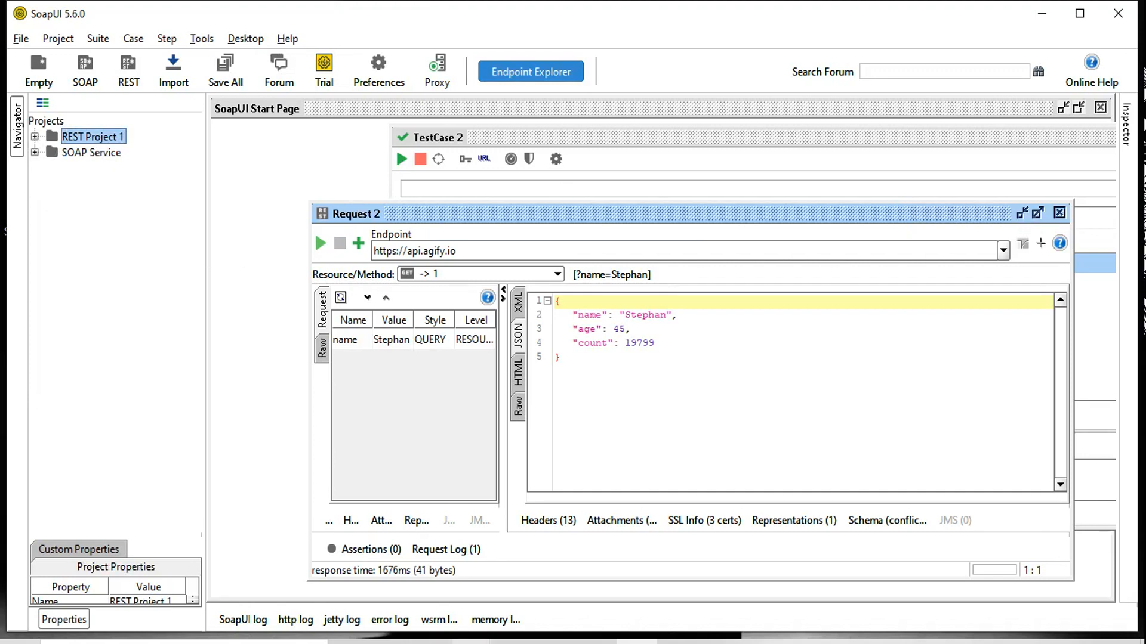
Switch to the untitled Notepad topic list and add the line "Create Test suite?" followed by a blank line.
{"action": "left_click", "coordinate": [471, 642]}
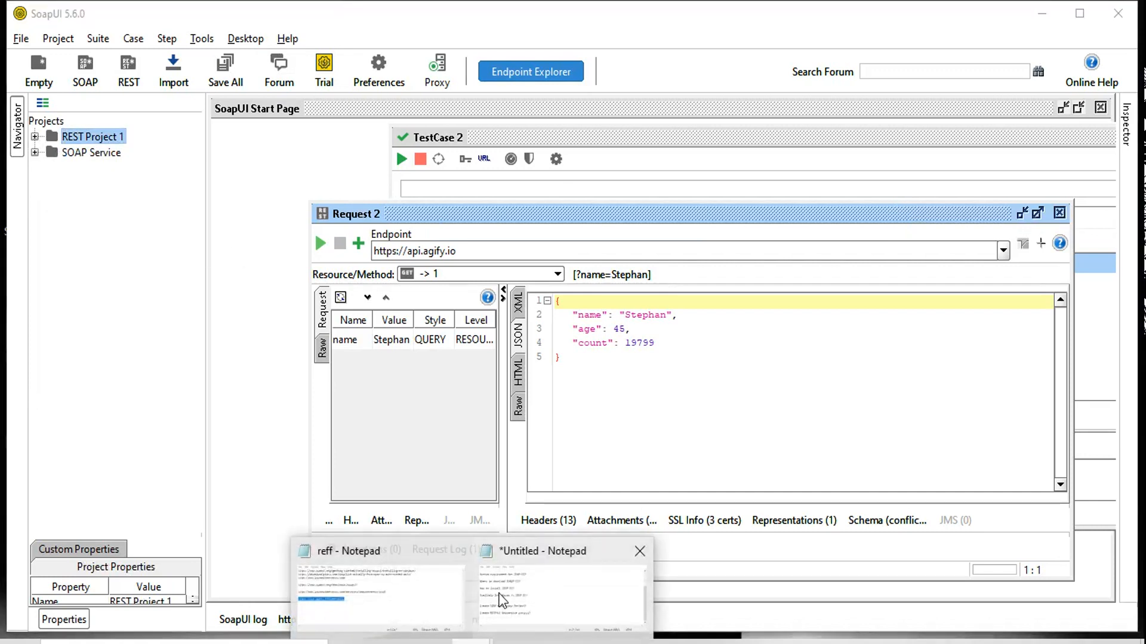
{"action": "left_click", "coordinate": [536, 591]}
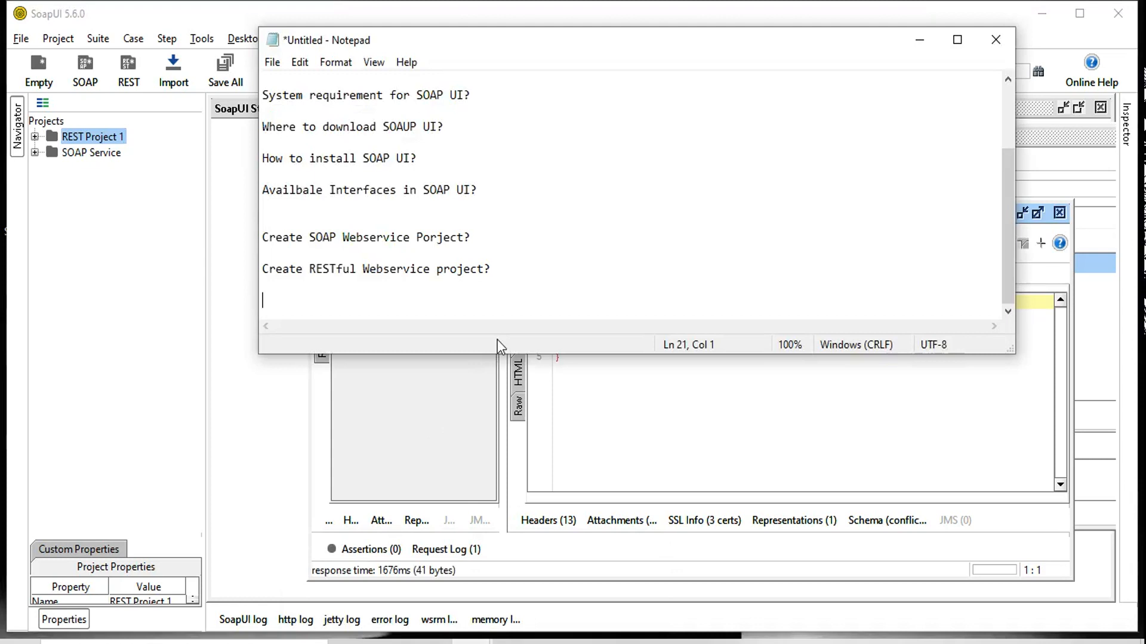
{"action": "type", "text": "Create Test su"}
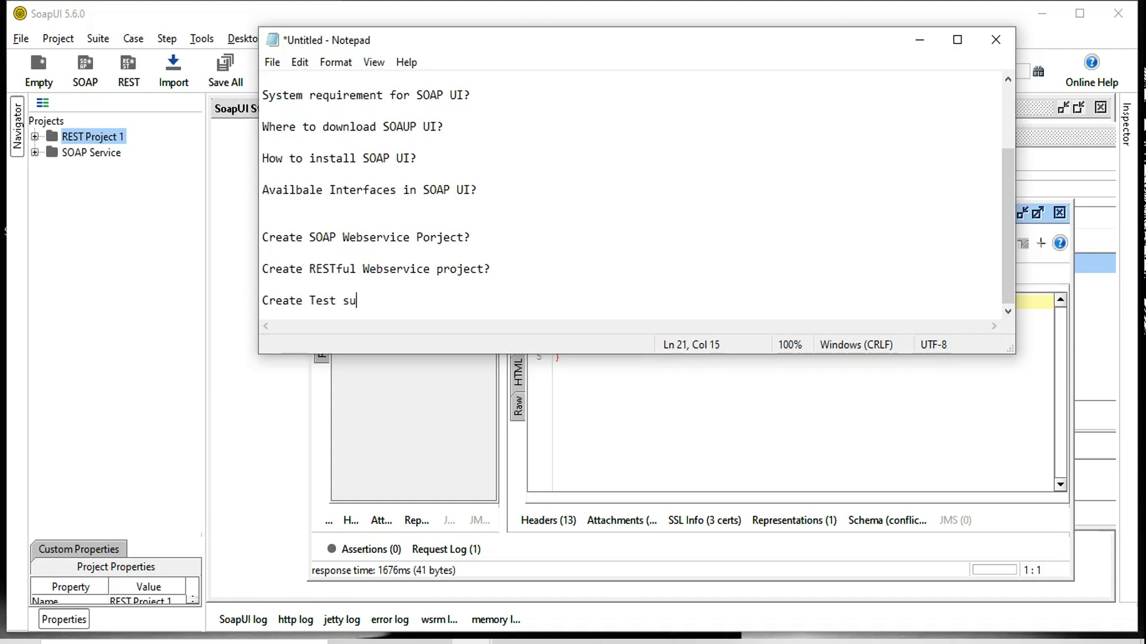
{"action": "type", "text": "ite?"}
{"action": "key", "text": "Return"}
{"action": "key", "text": "Return"}
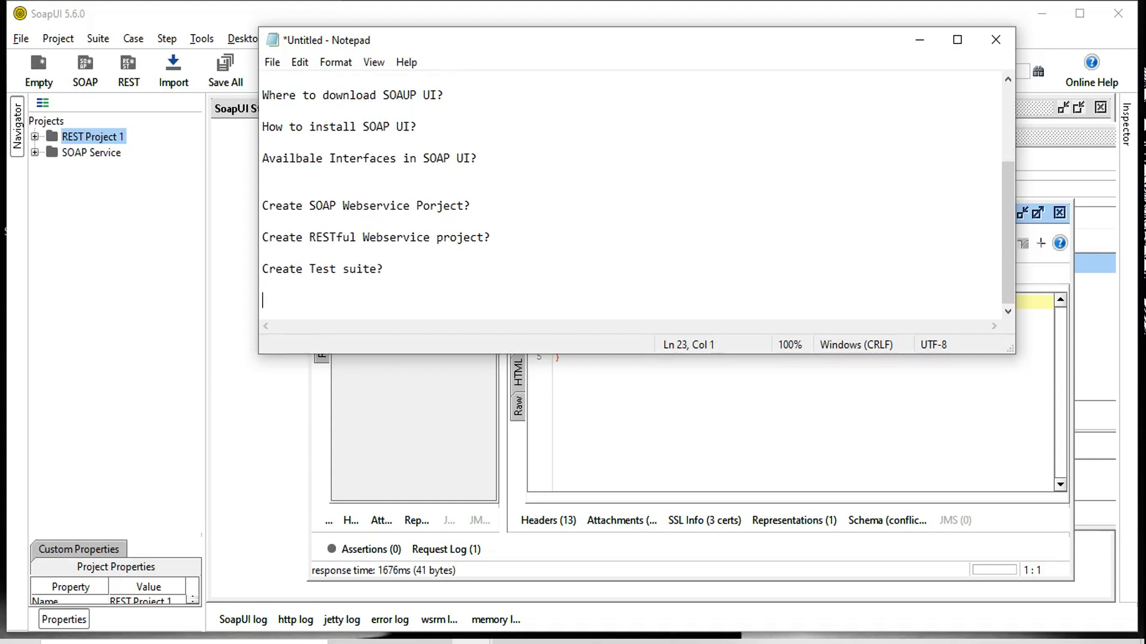
Add the topics "Create test case?" and "how to Assertions?" to the list, separated by a blank line.
{"action": "type", "text": "Create test case"}
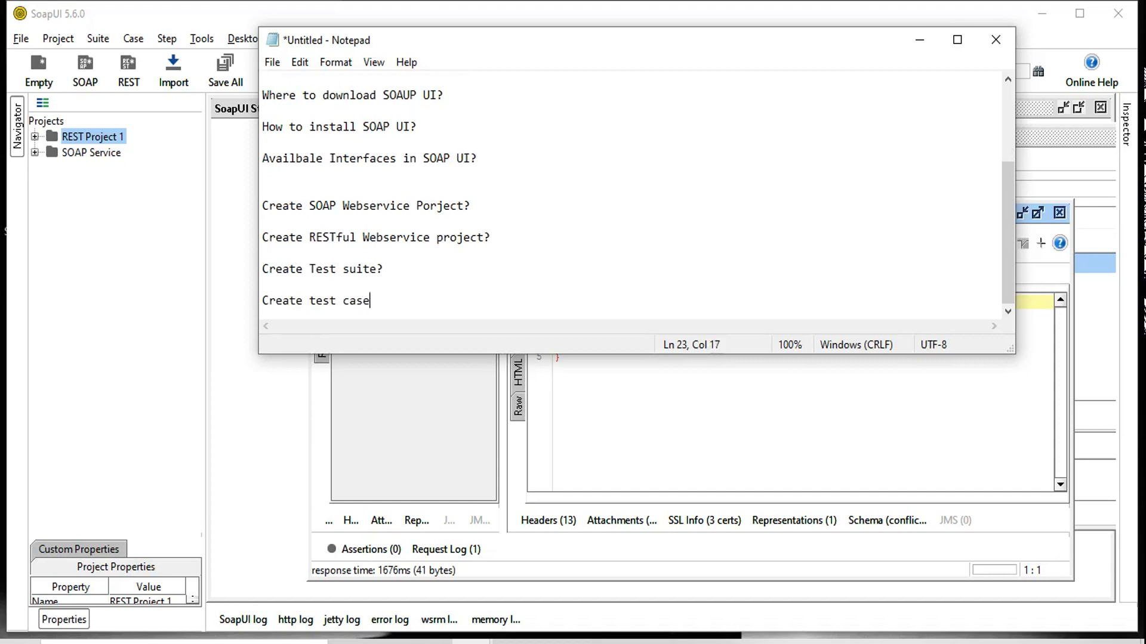
{"action": "type", "text": "?"}
{"action": "key", "text": "Return"}
{"action": "key", "text": "Return"}
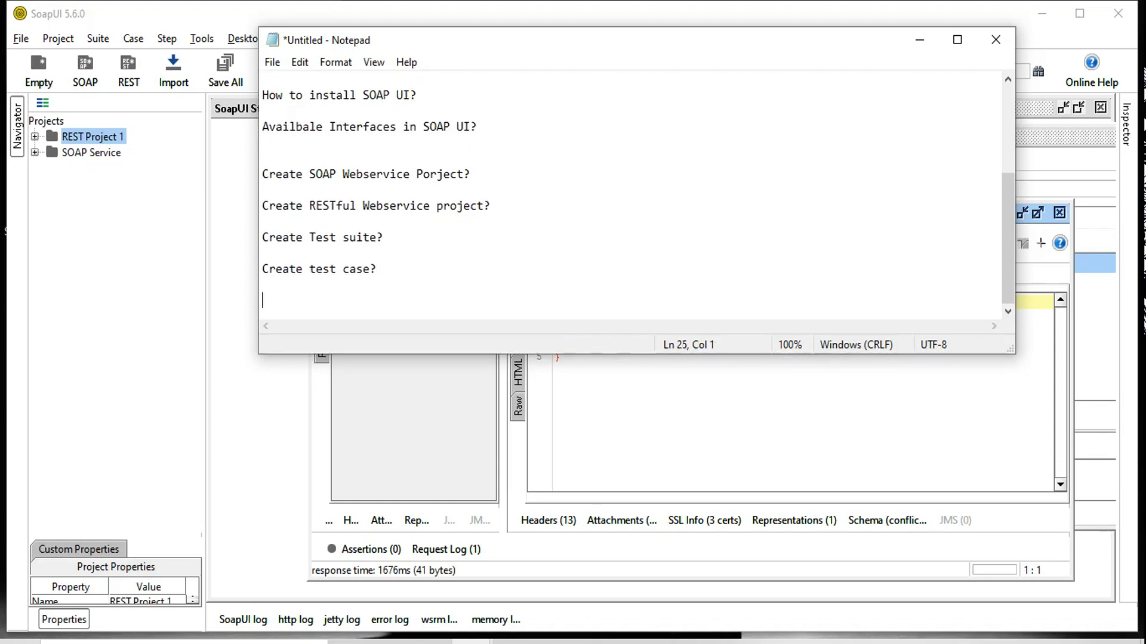
{"action": "type", "text": "how to Ass"}
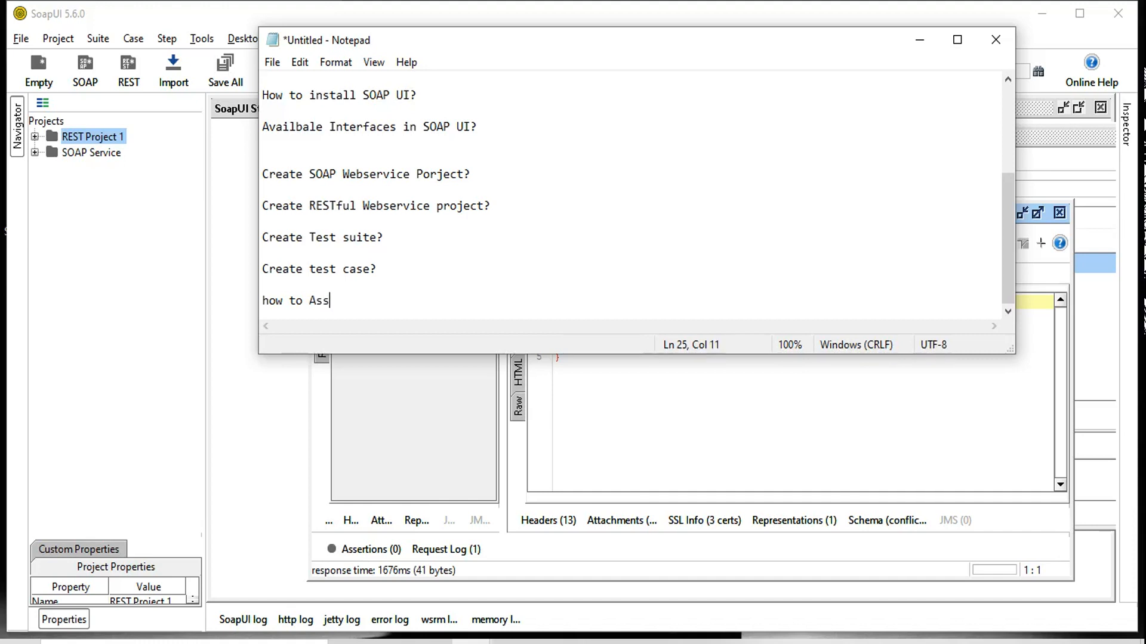
{"action": "type", "text": "ertions?"}
{"action": "key", "text": "Return"}
{"action": "key", "text": "Return"}
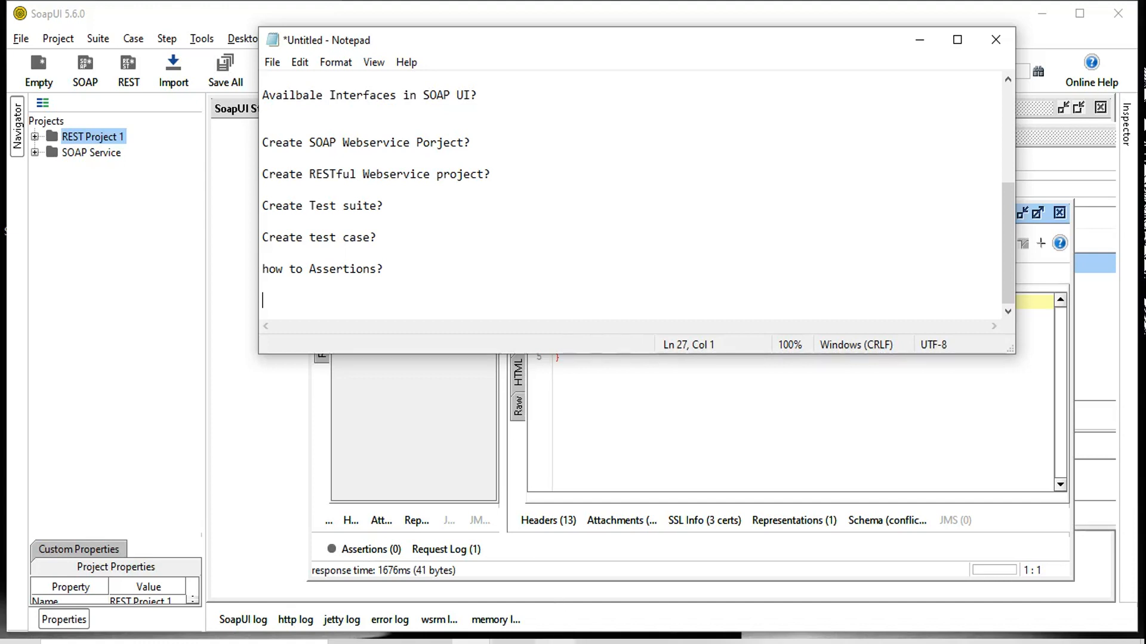
{"action": "left_click", "coordinate": [558, 642]}
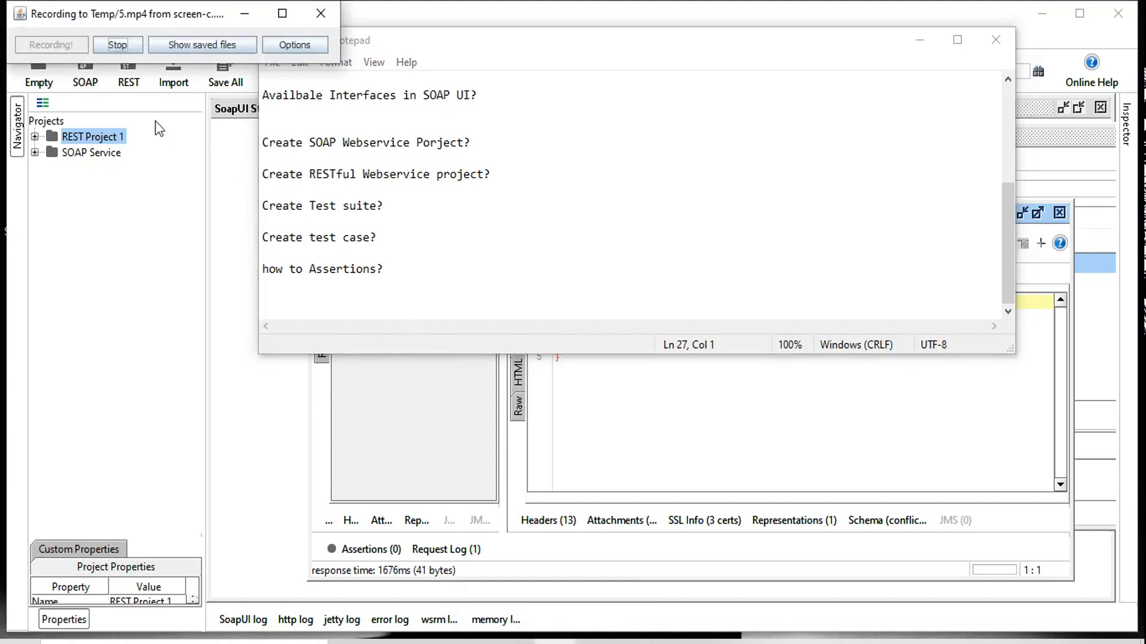
{"action": "left_click", "coordinate": [116, 48]}
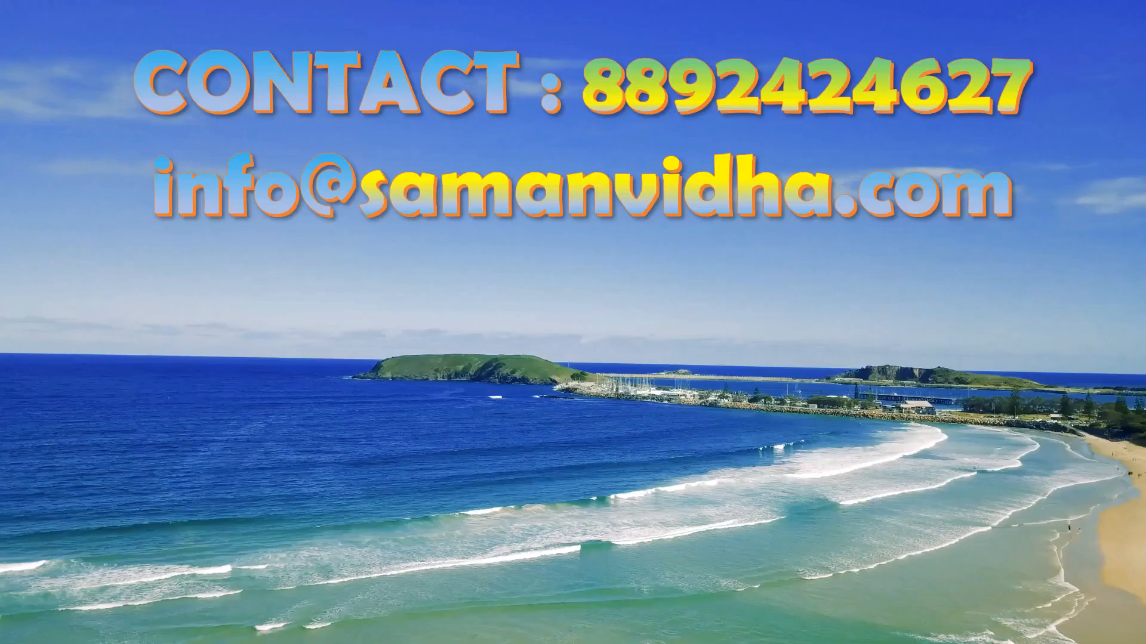